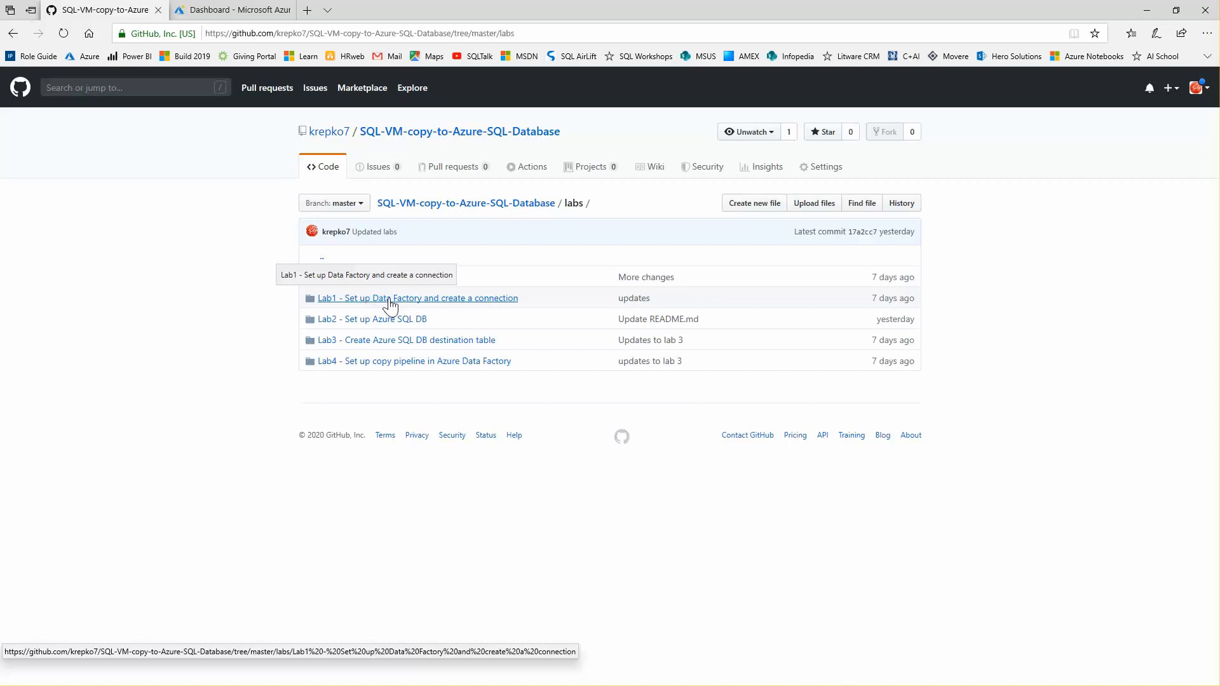
Read the Lab1 README setup instructions on GitHub, then switch to the Azure portal dashboard tab.
left_click(390, 305)
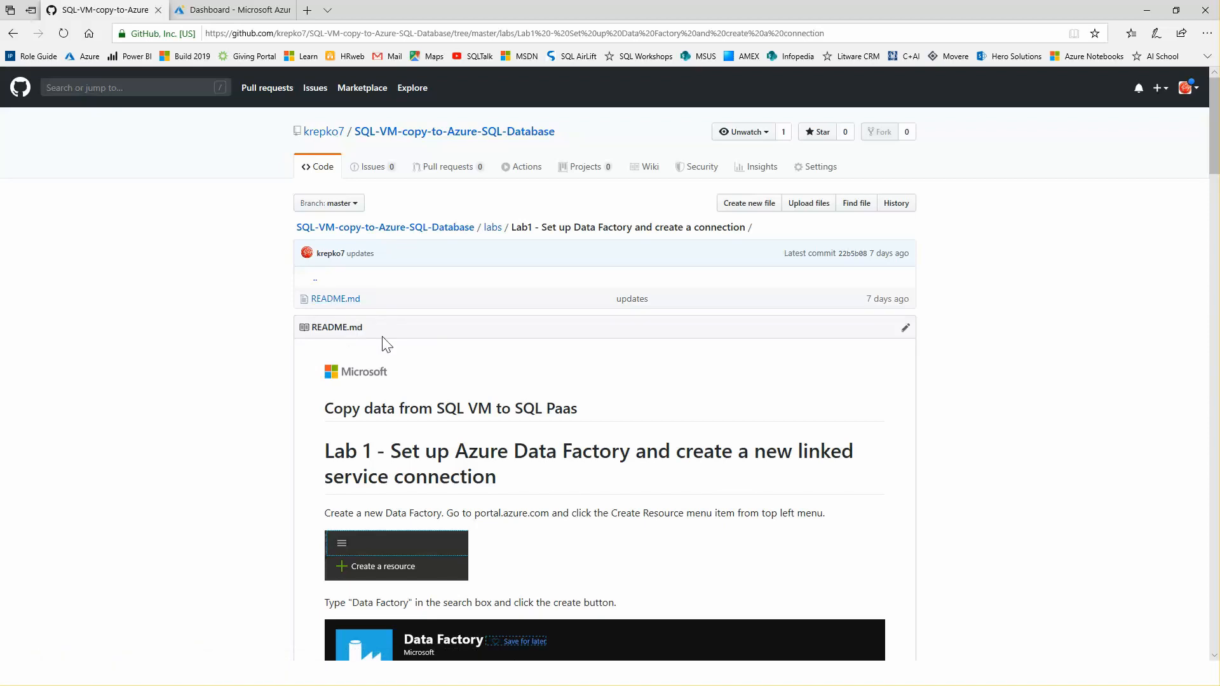
scroll(678, 481, "down", 4)
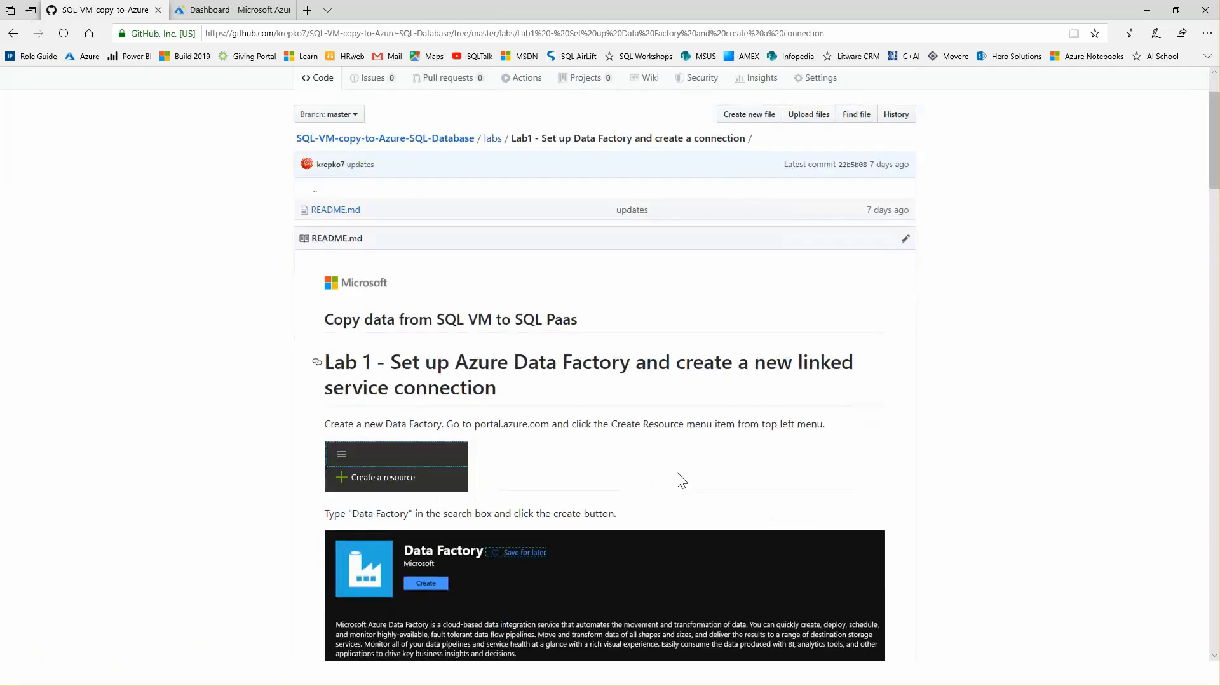
scroll(677, 476, "down", 5)
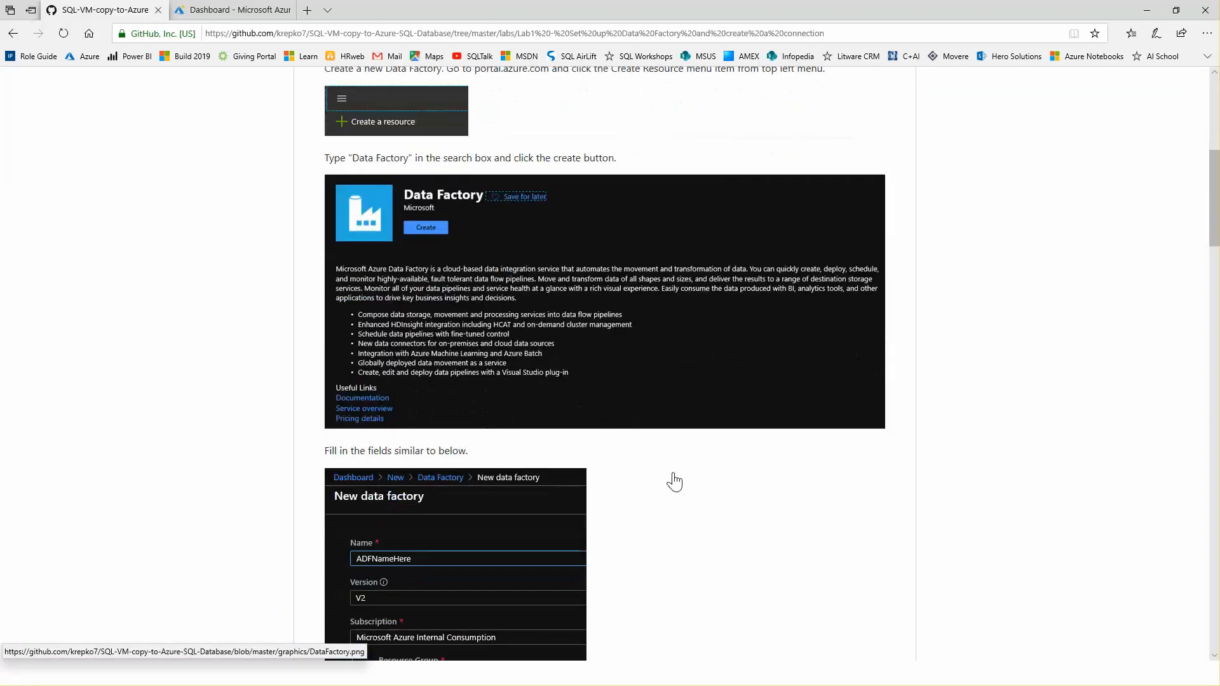
scroll(675, 477, "down", 10)
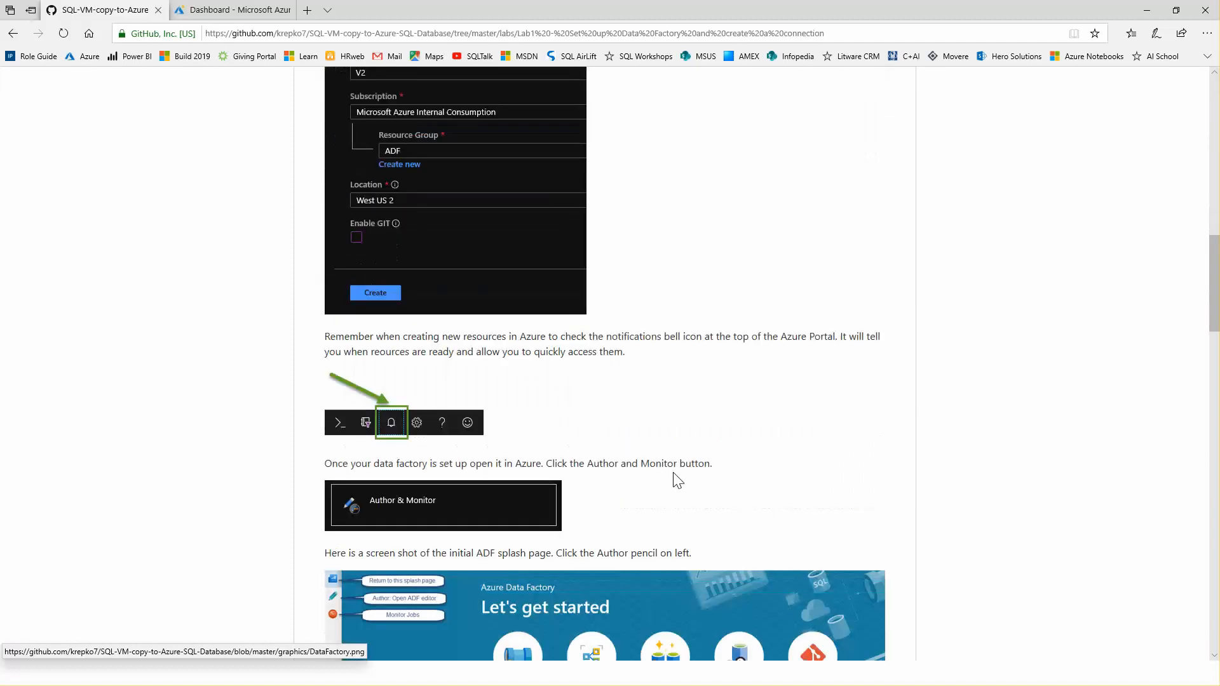
scroll(676, 477, "up", 19)
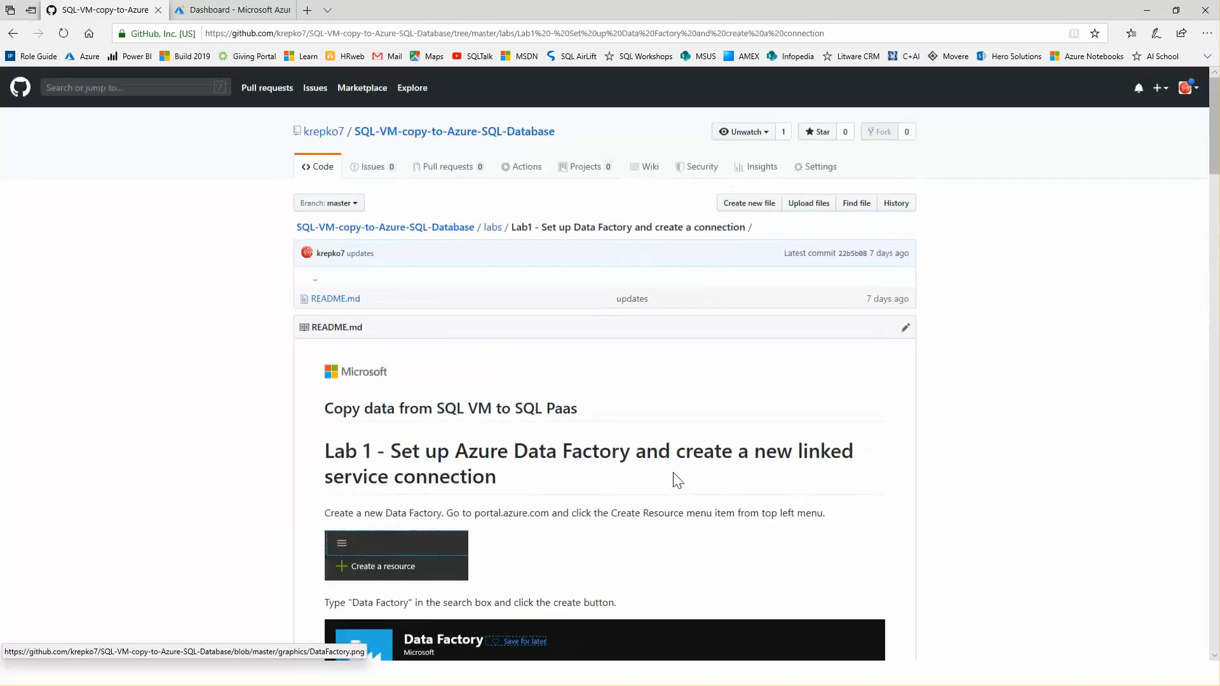
left_click(237, 11)
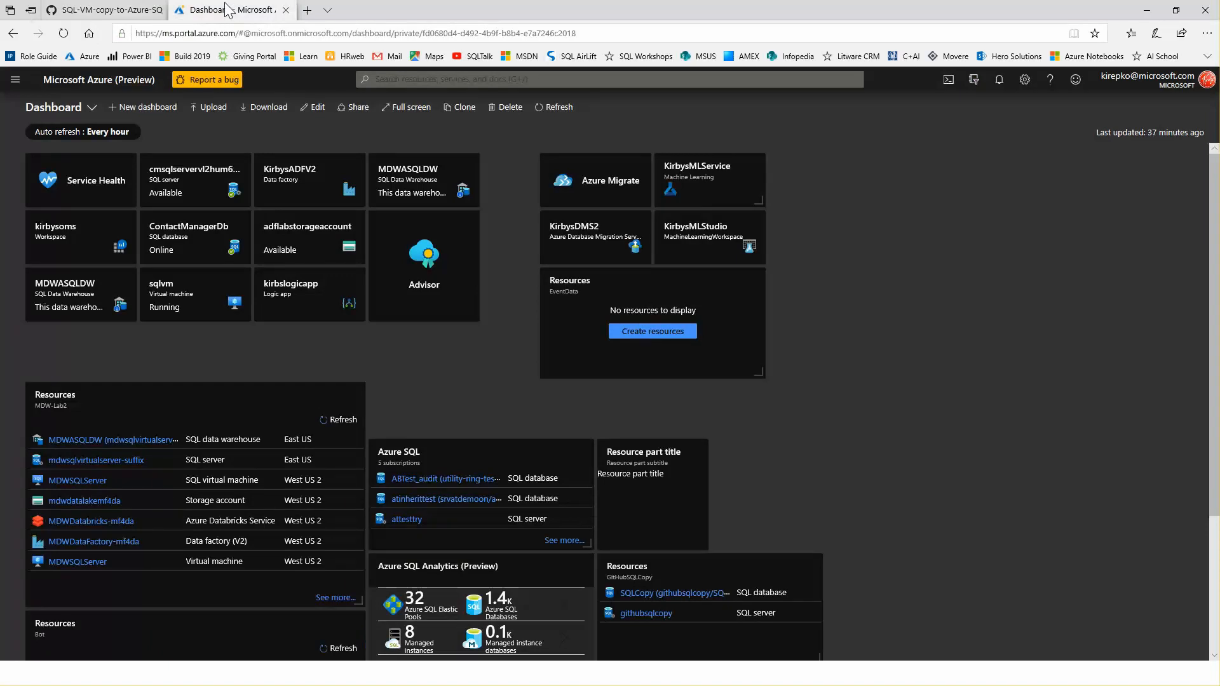
Under Create a resource, search the Marketplace for 'data factory' and pick Data Factory.
left_click(18, 85)
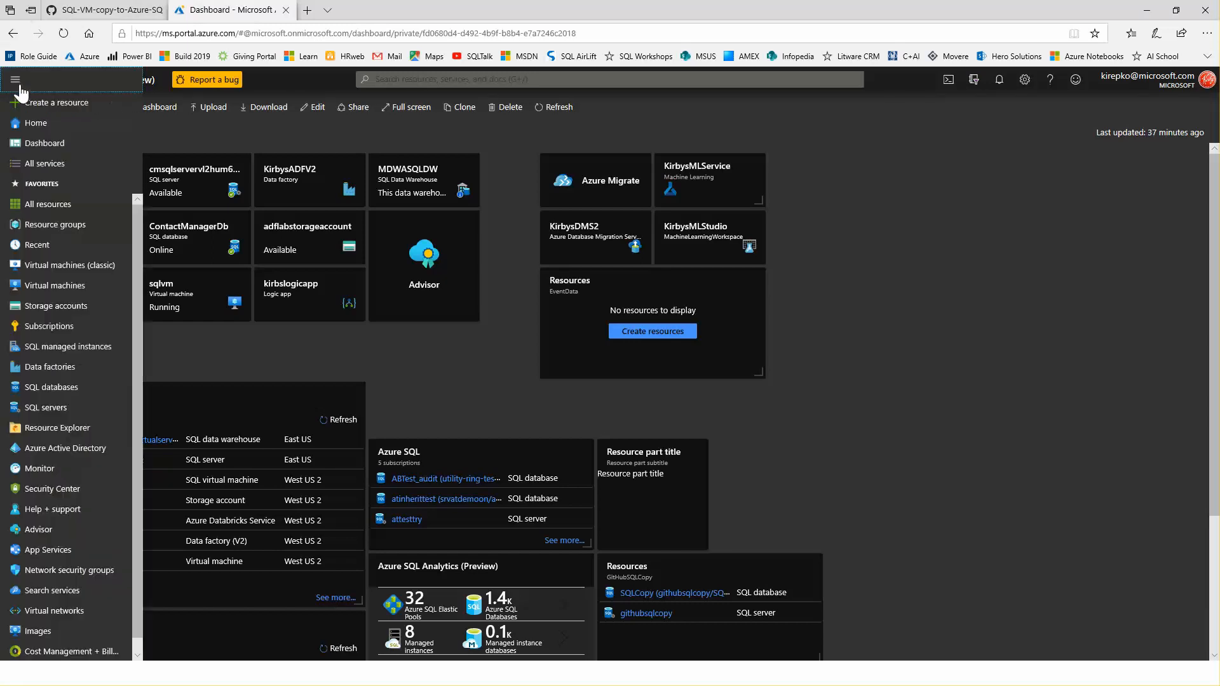
left_click(33, 103)
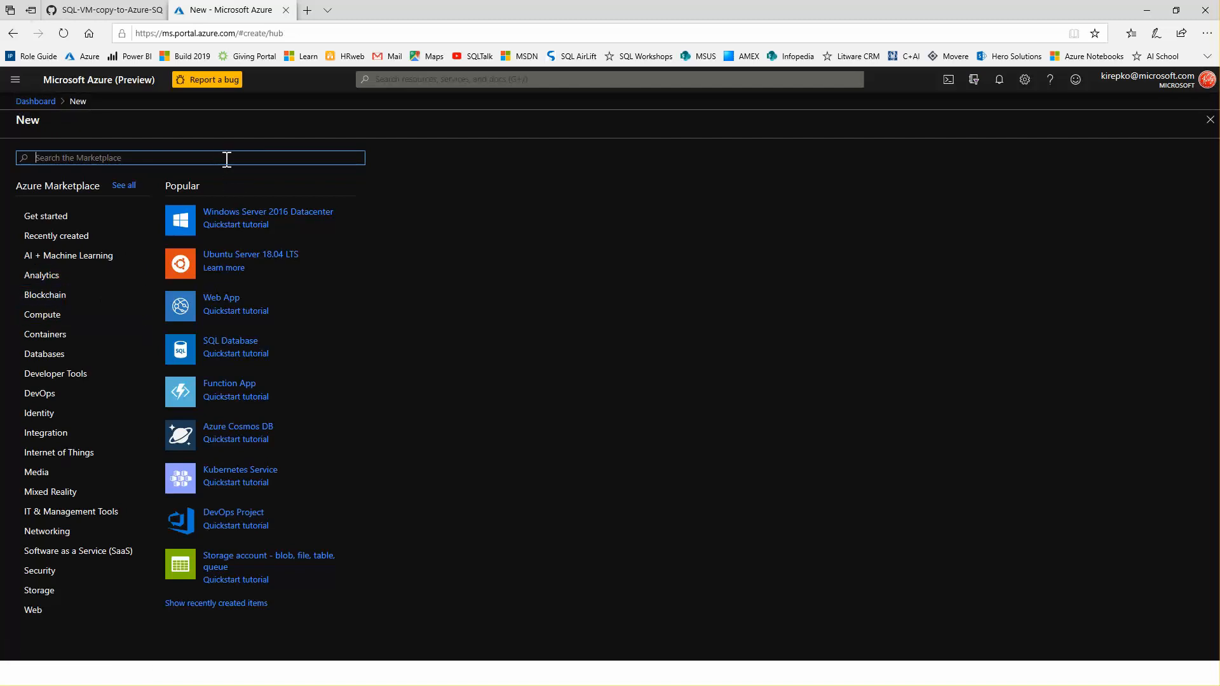
type("data fac")
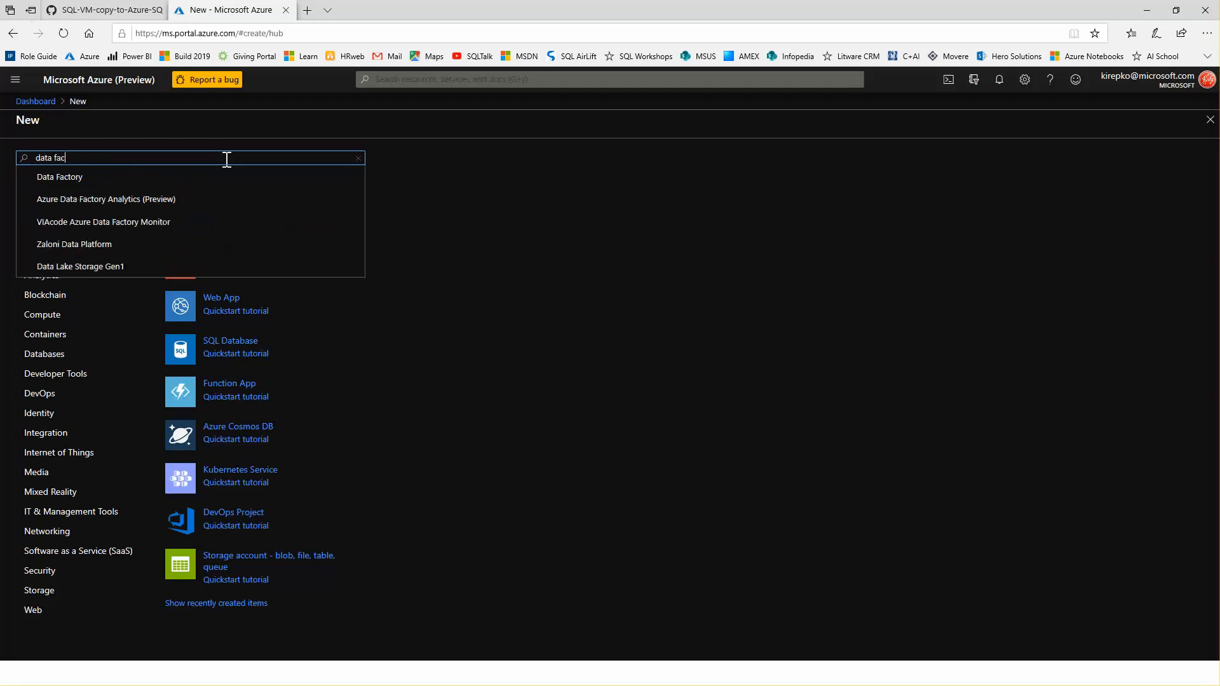
type("tory")
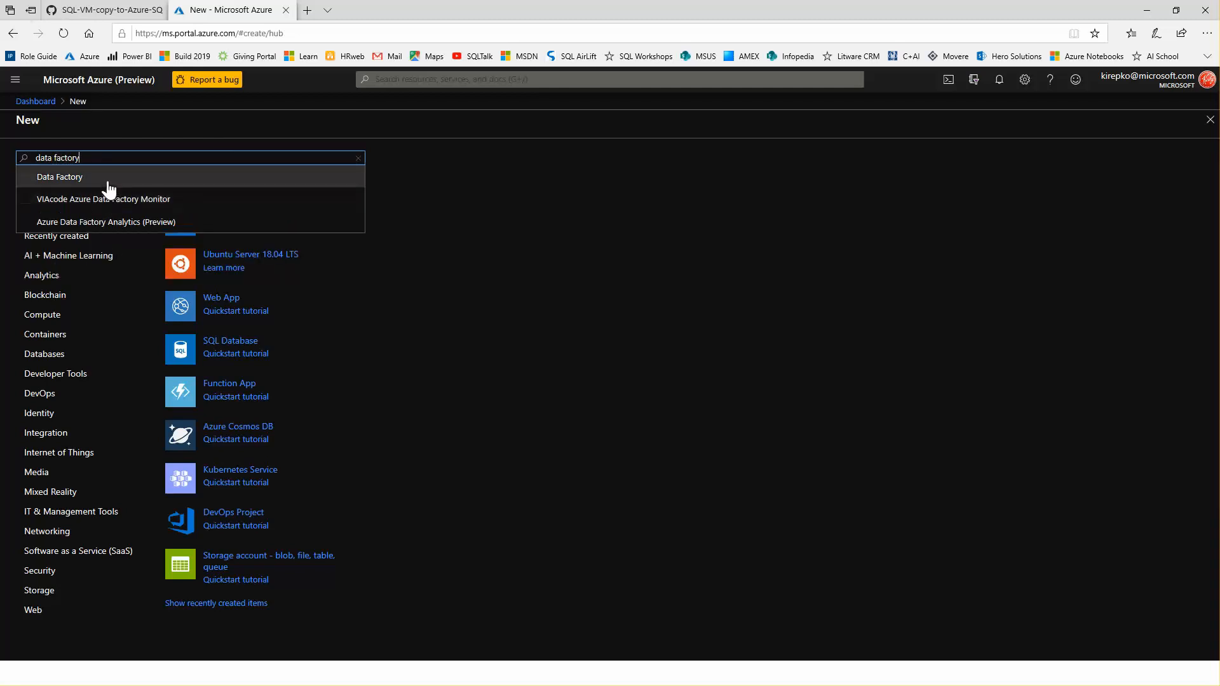
left_click(108, 182)
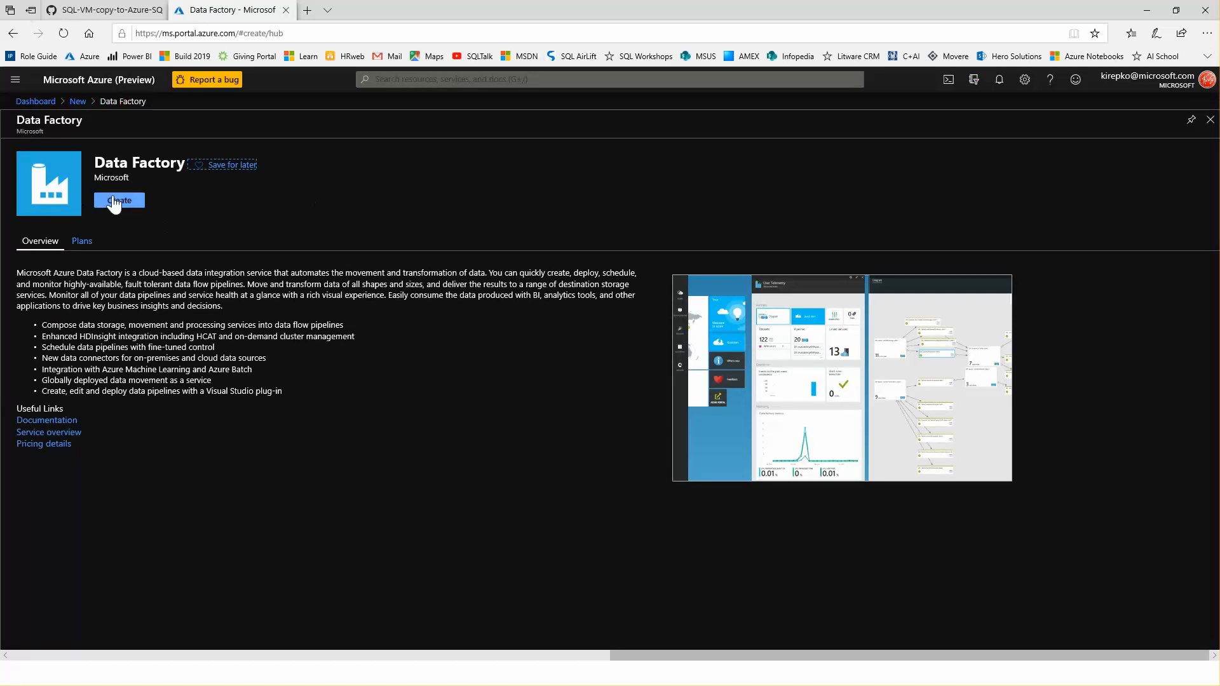
Create data factory ADFKiryb in resource group ADF, West US 2, with Git disabled.
left_click(114, 202)
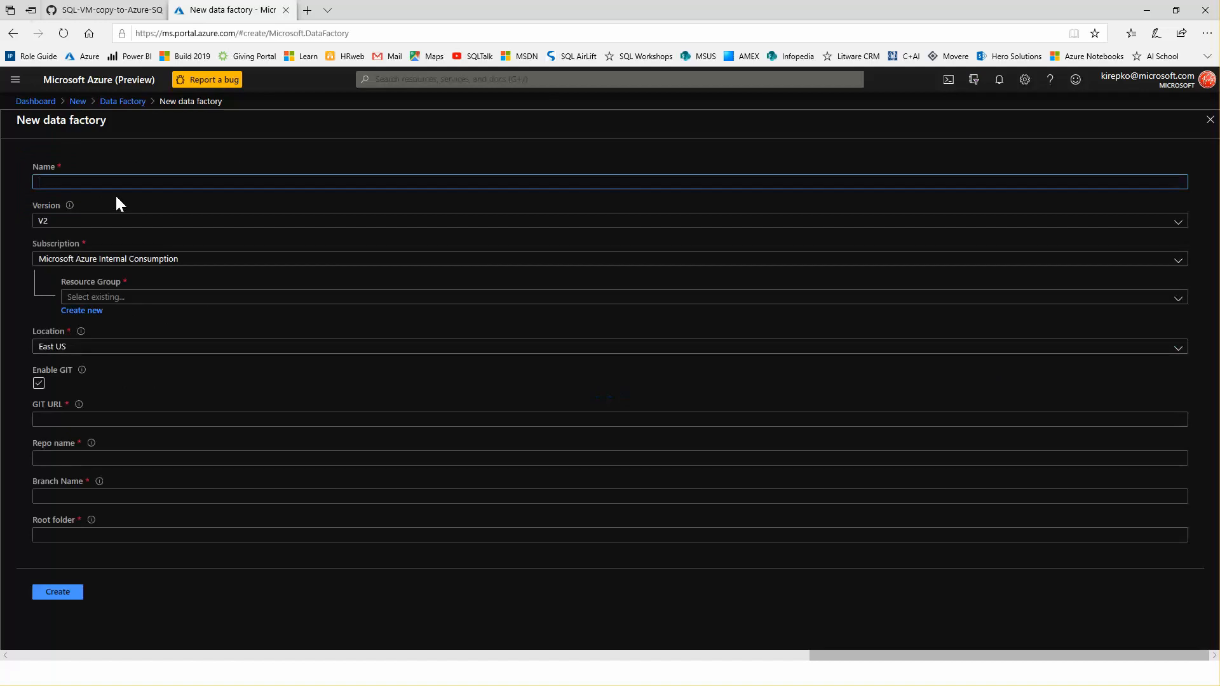
type("ADF_Kiryb")
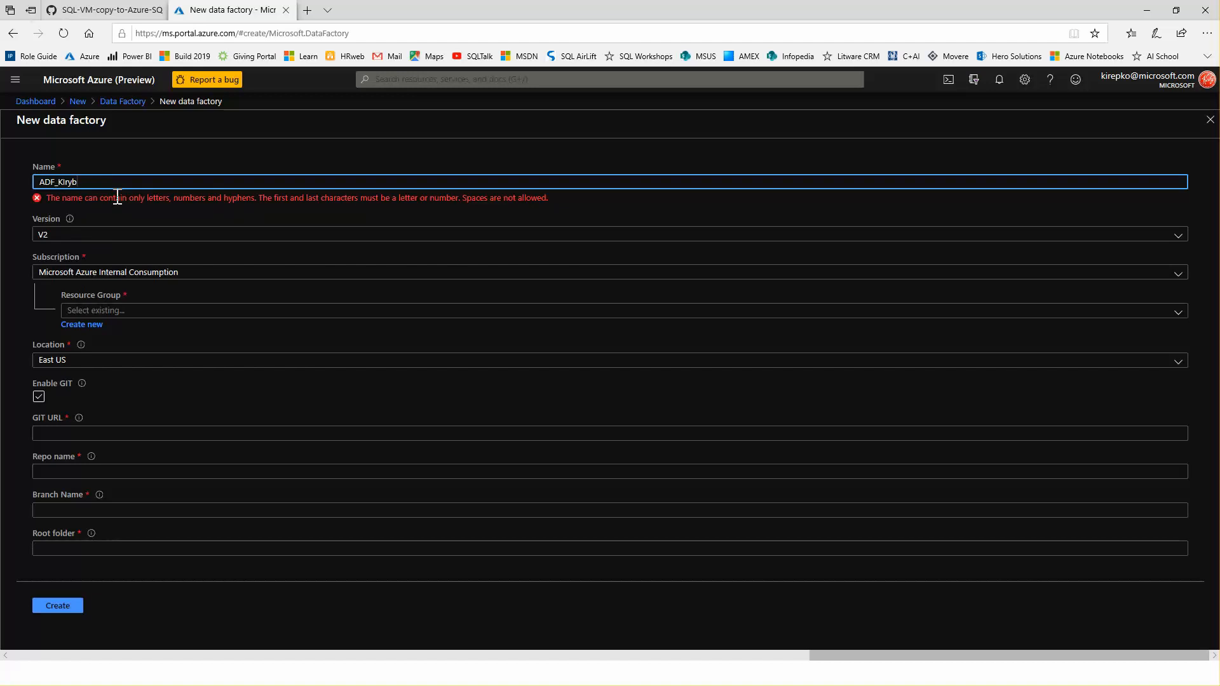
key("Delete")
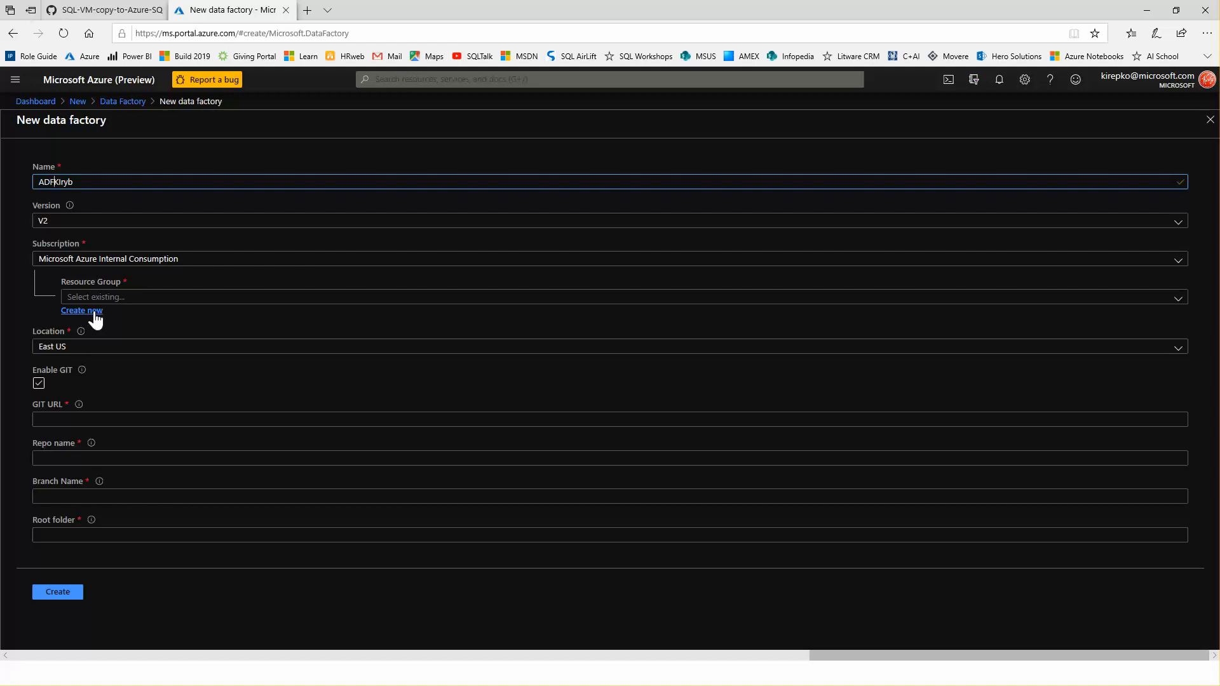
left_click(1179, 299)
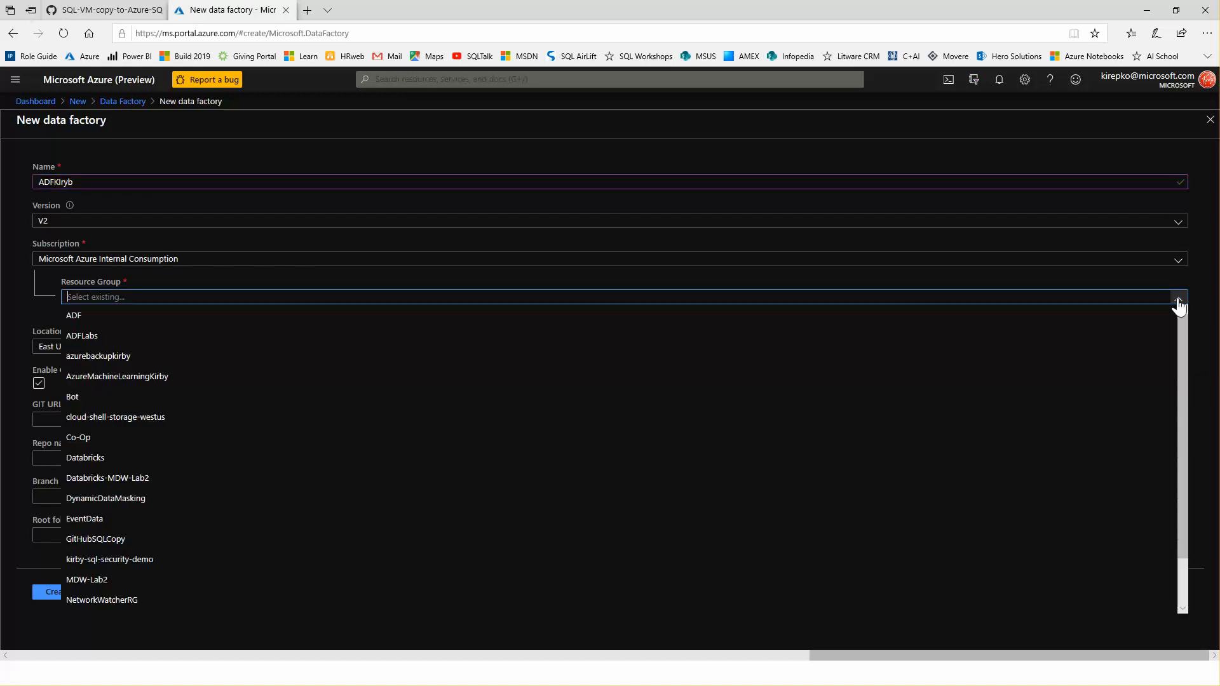
left_click(108, 318)
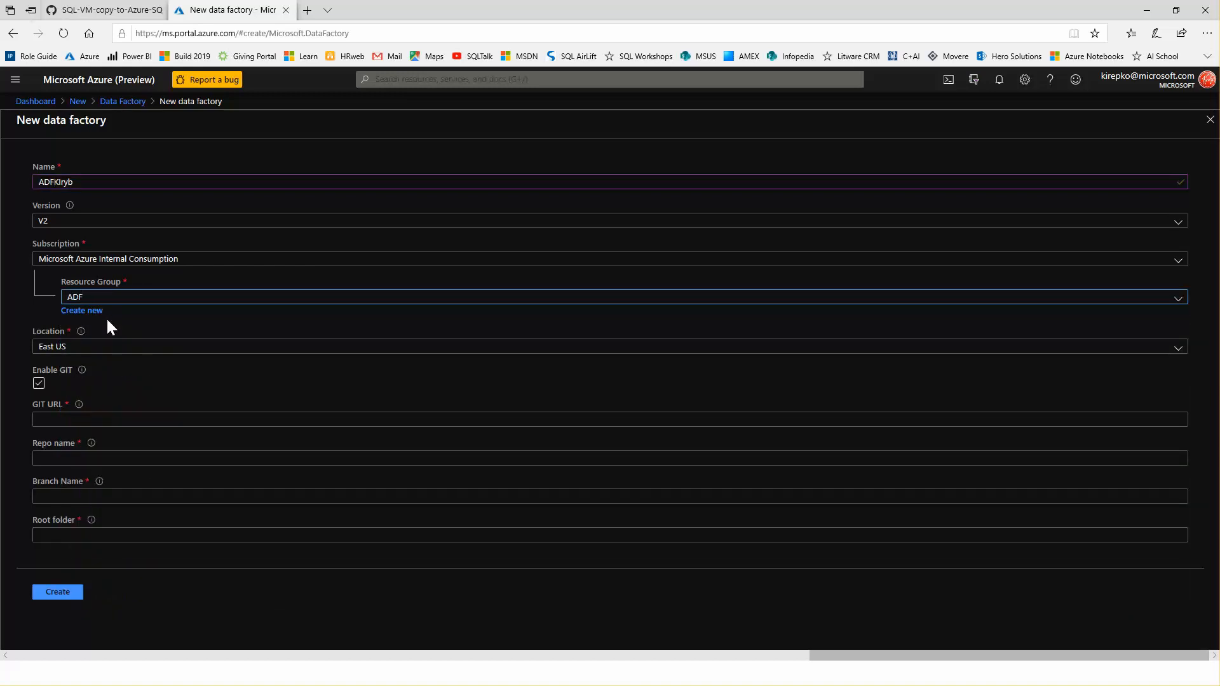
left_click(1177, 350)
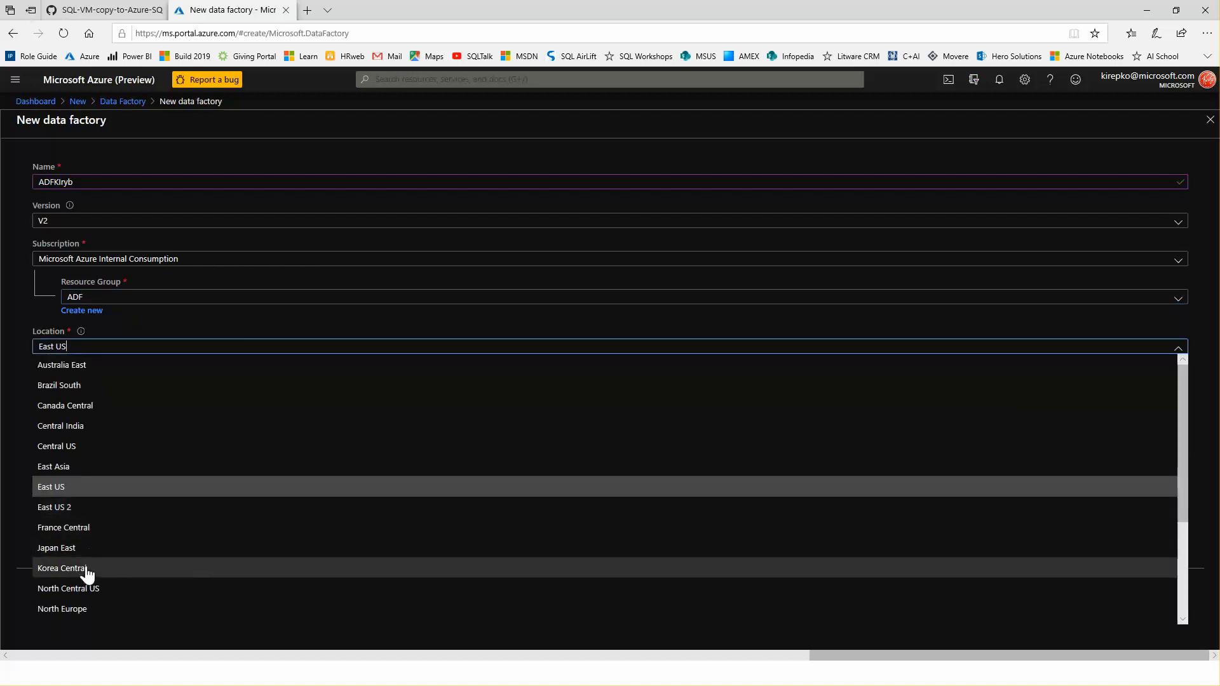
scroll(90, 556, "down", 5)
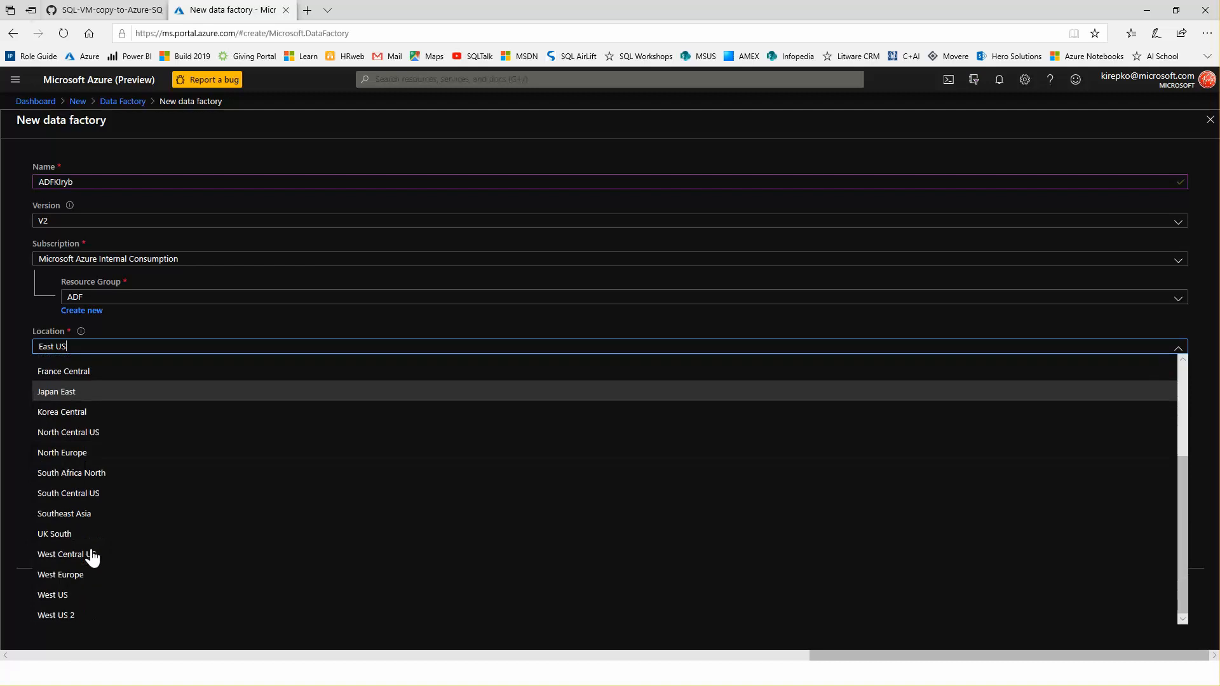
left_click(78, 614)
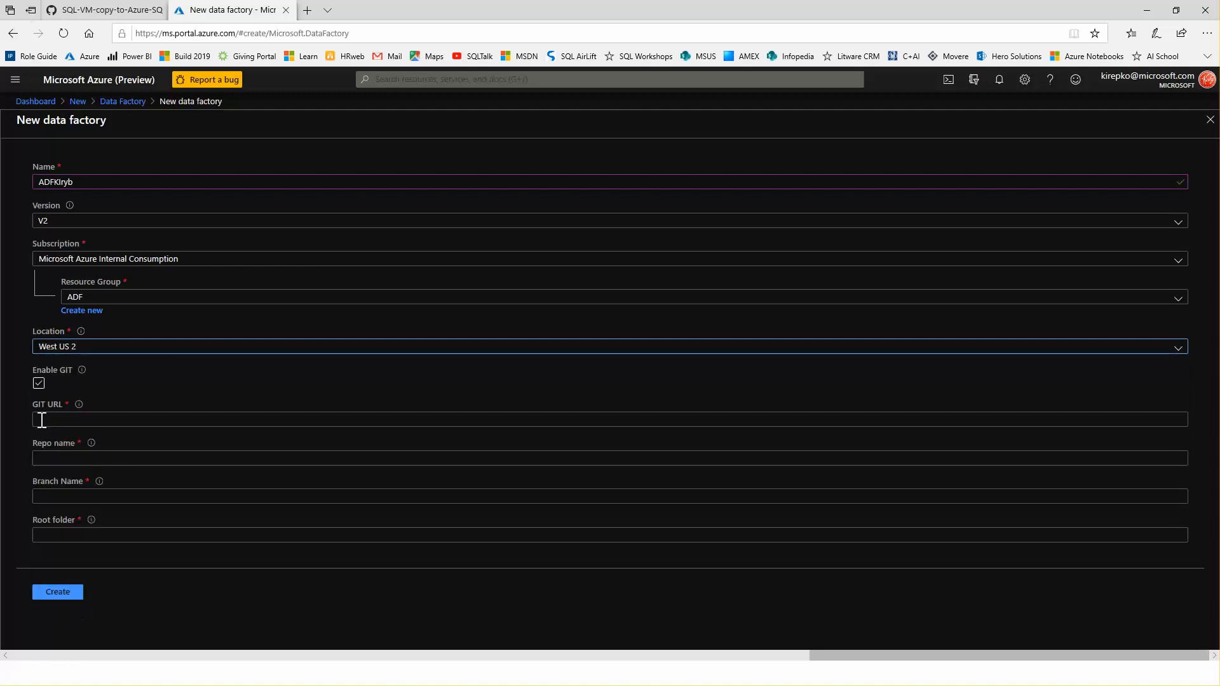
left_click(39, 385)
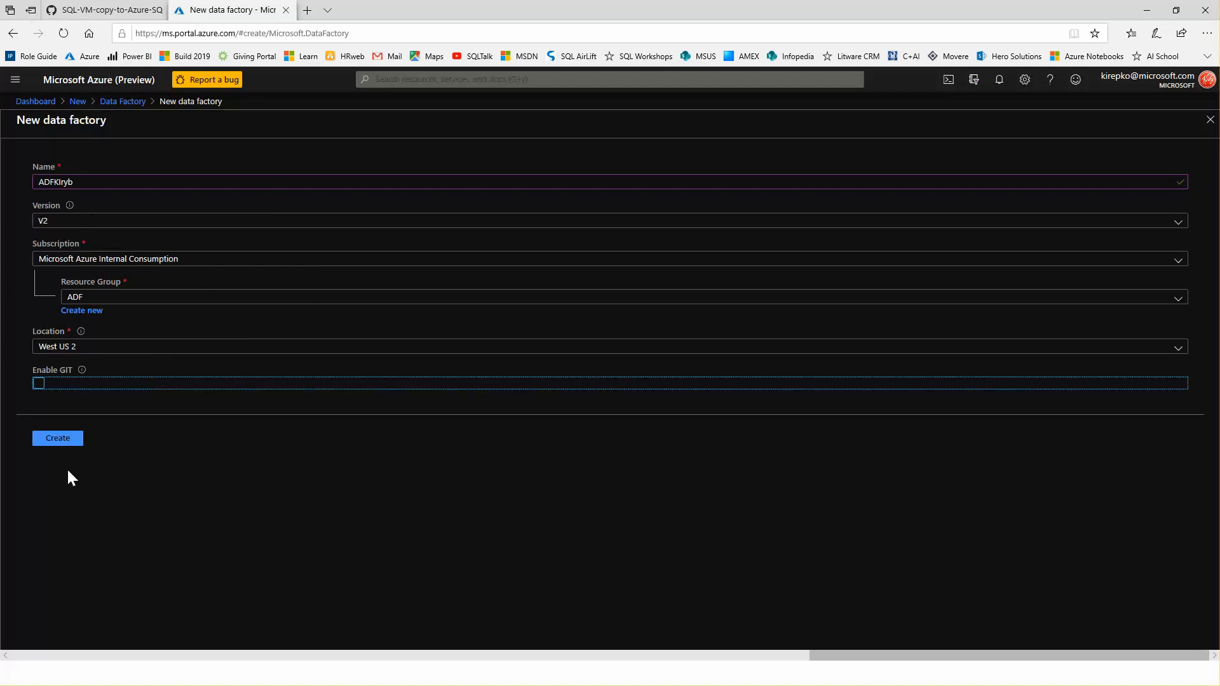
left_click(58, 439)
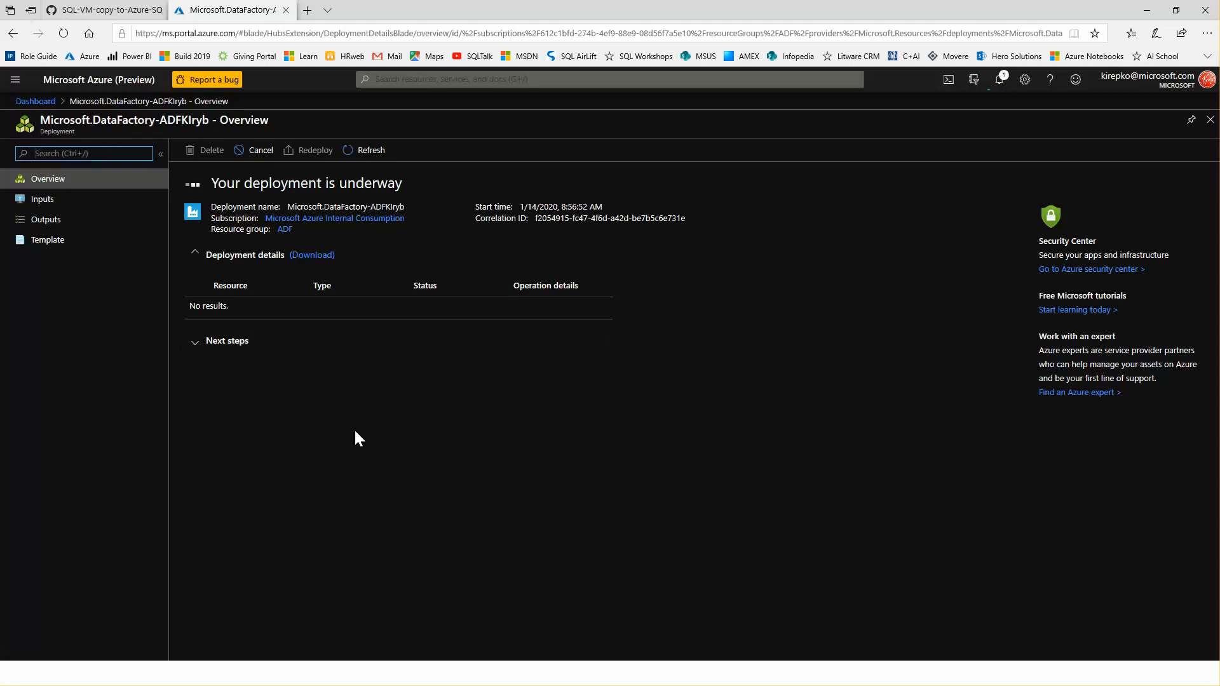
Watch Notifications until the deployment succeeds, then go to the ADFKIryb factory overview.
left_click(1001, 81)
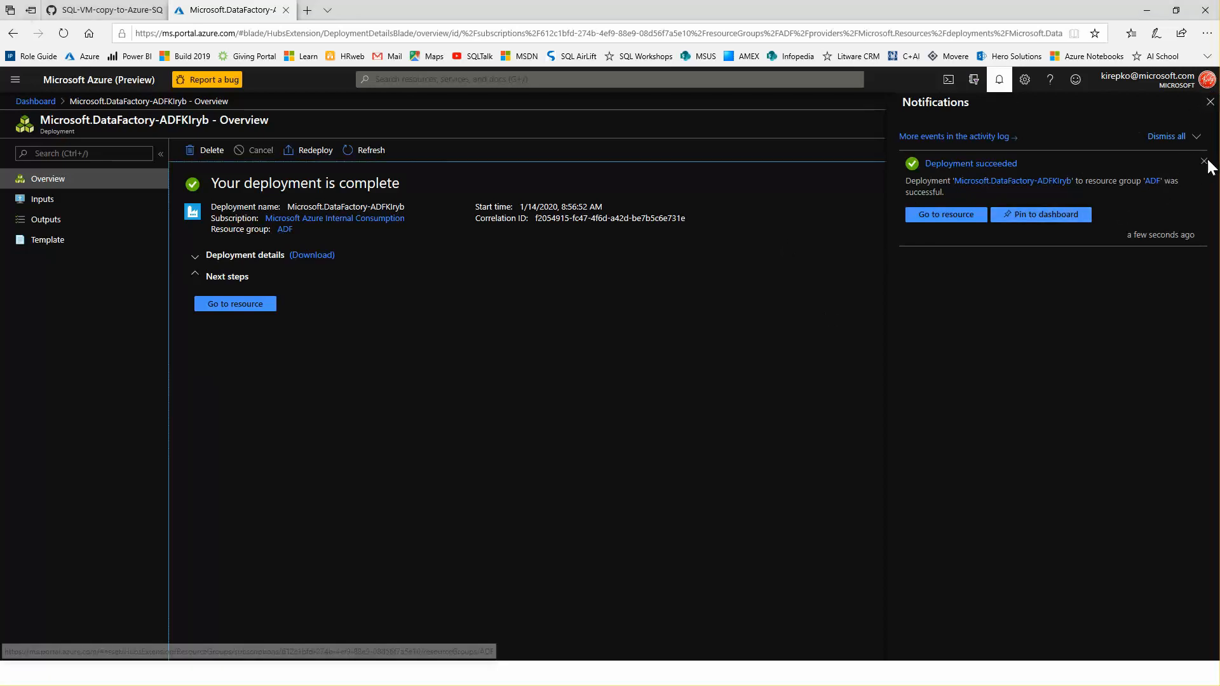
left_click(1211, 103)
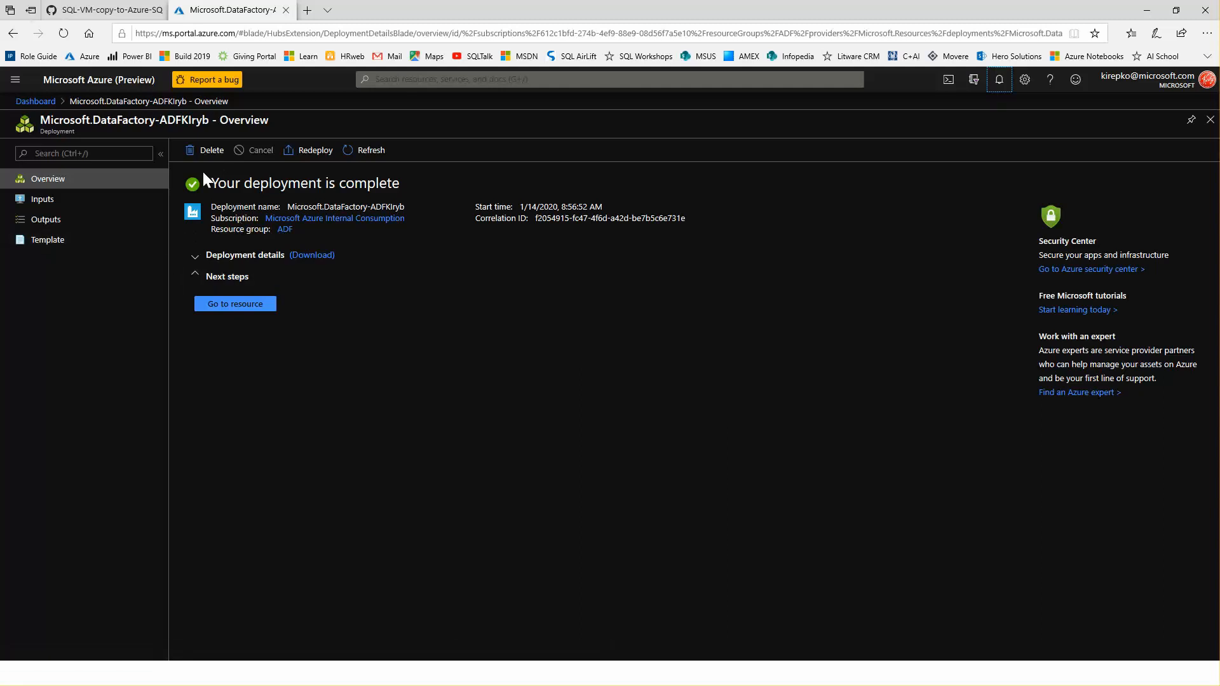
left_click(1001, 81)
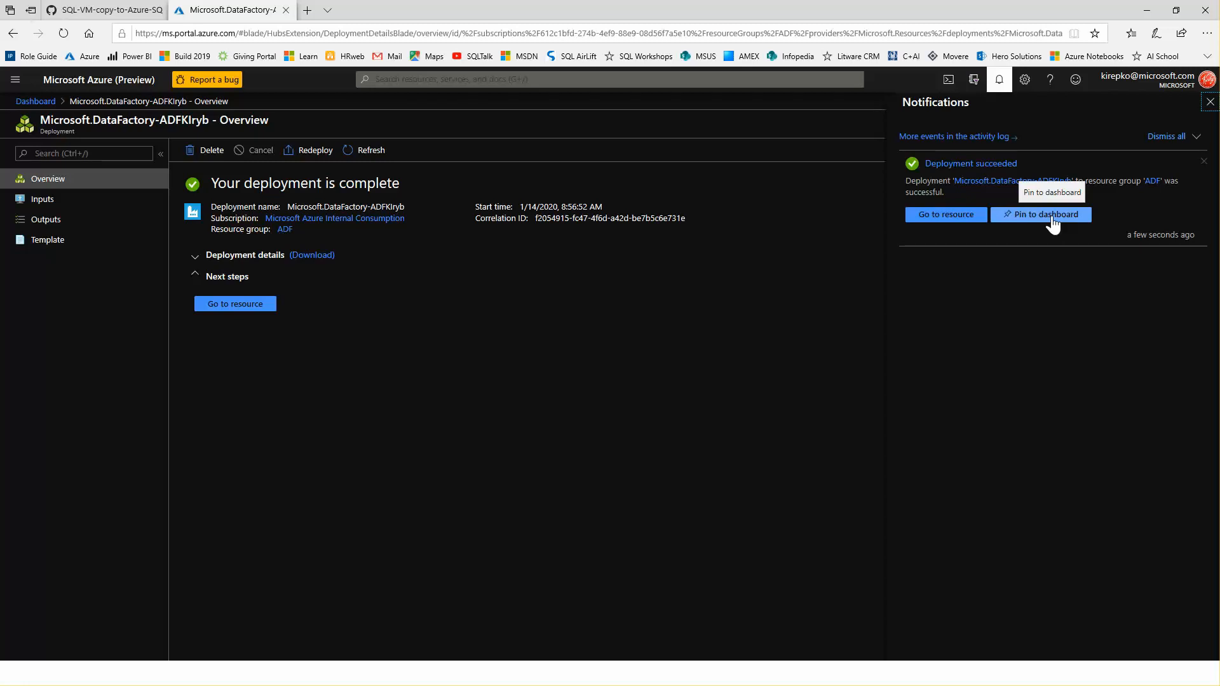
left_click(948, 216)
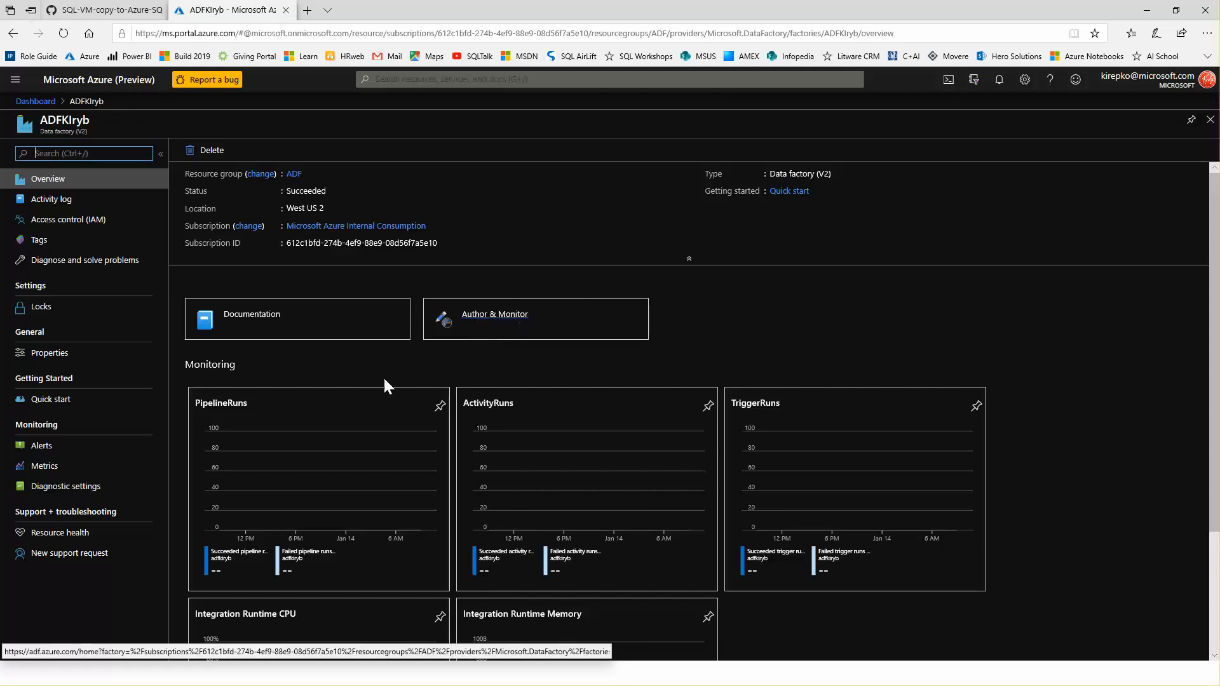
scroll(361, 383, "down", 2)
scroll(363, 394, "up", 2)
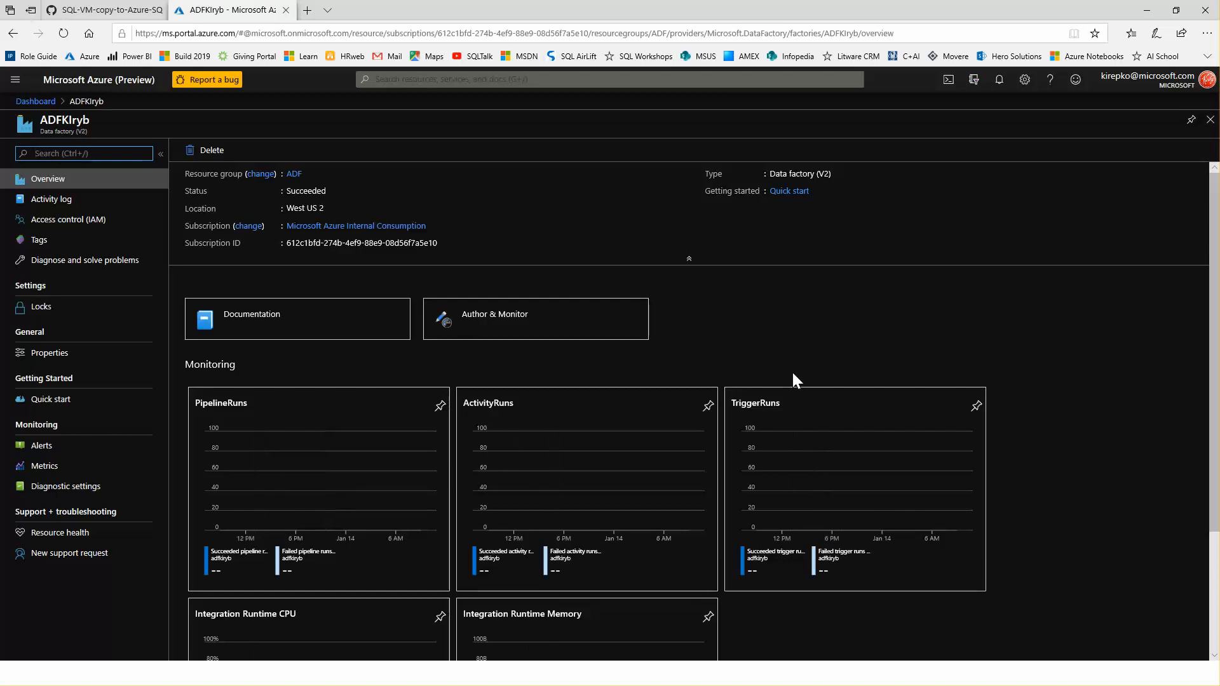
Launch ADFKIryb's authoring workspace, which shows 0 pipelines, datasets and data flows.
left_click(510, 319)
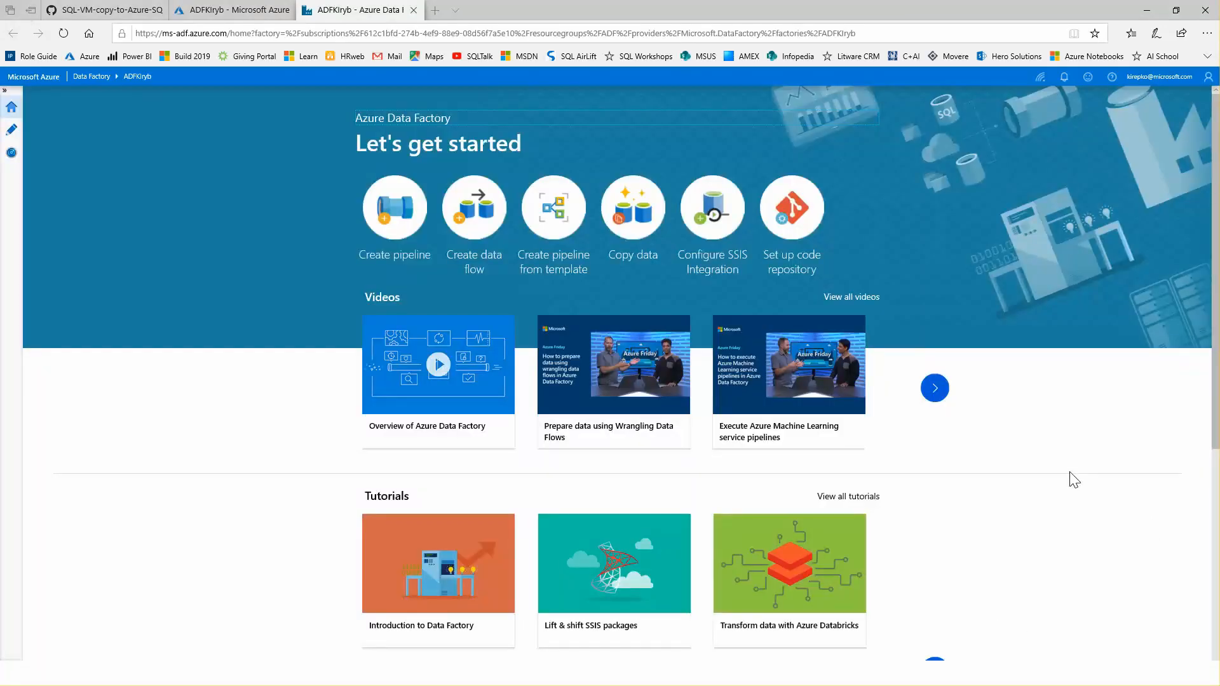
scroll(915, 485, "down", 5)
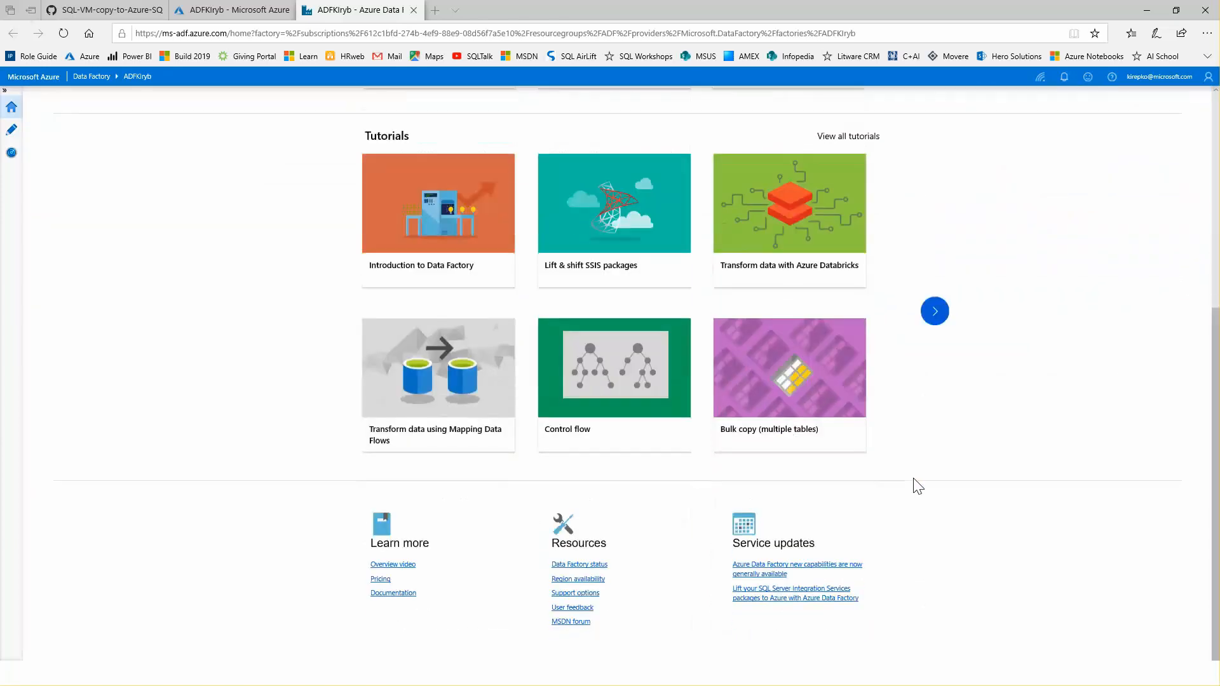
scroll(917, 486, "up", 4)
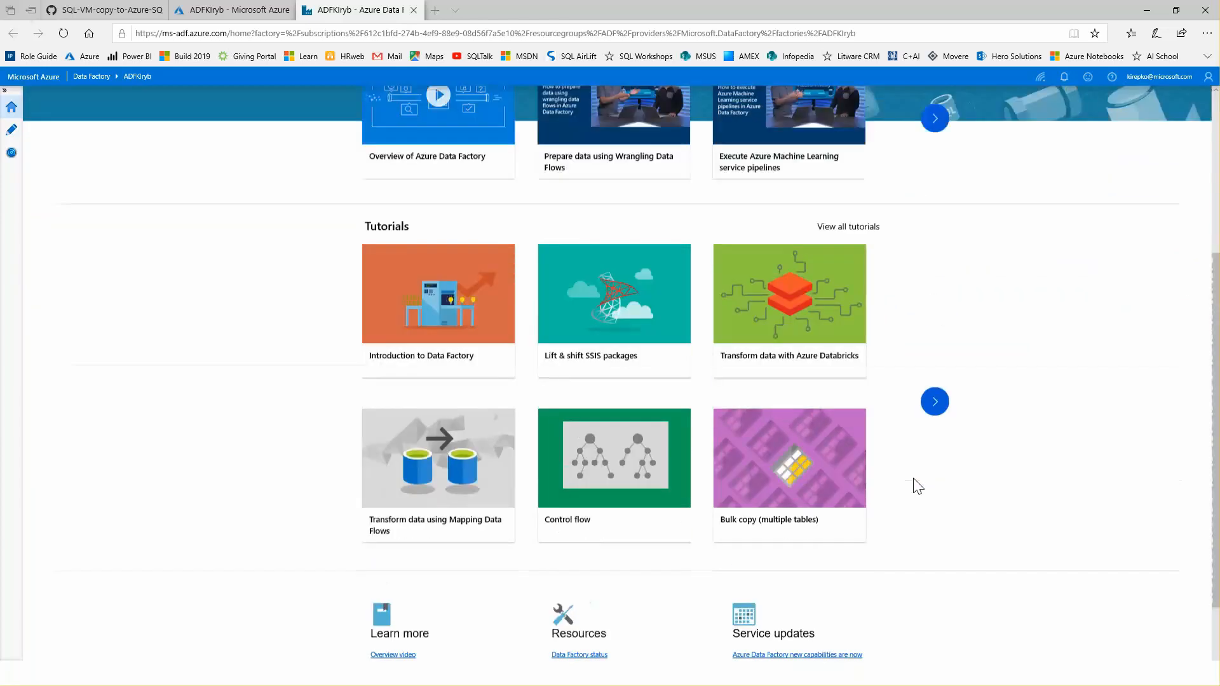
scroll(917, 486, "up", 2)
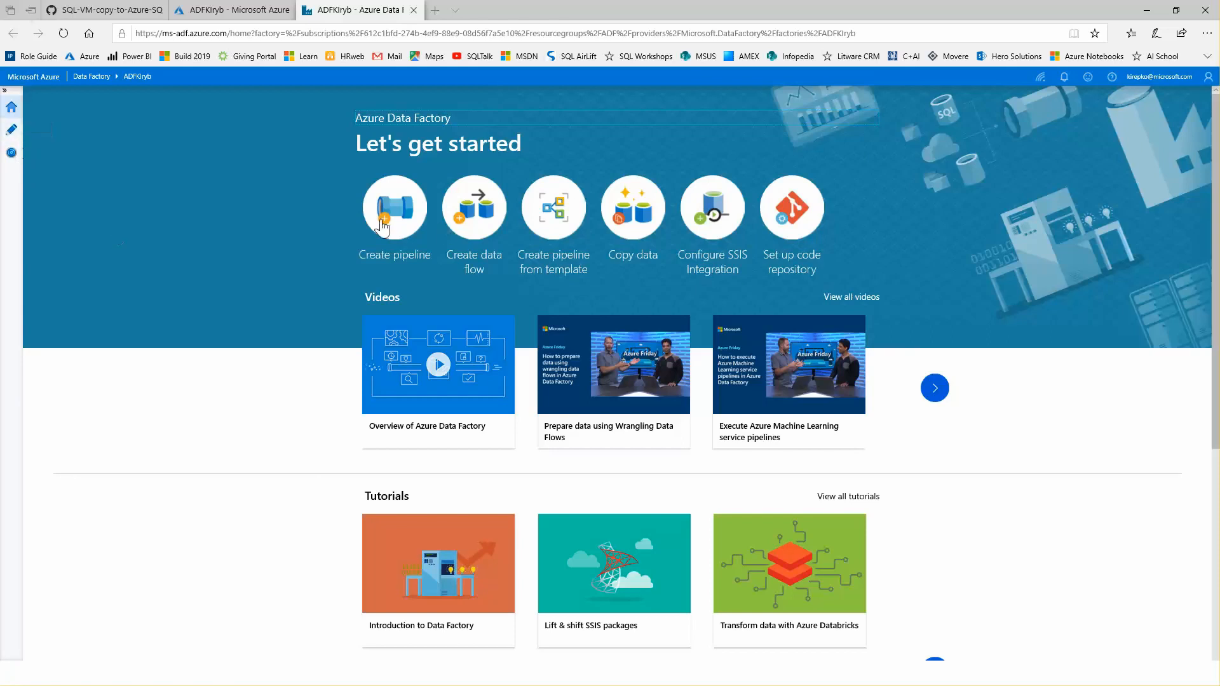
left_click(13, 136)
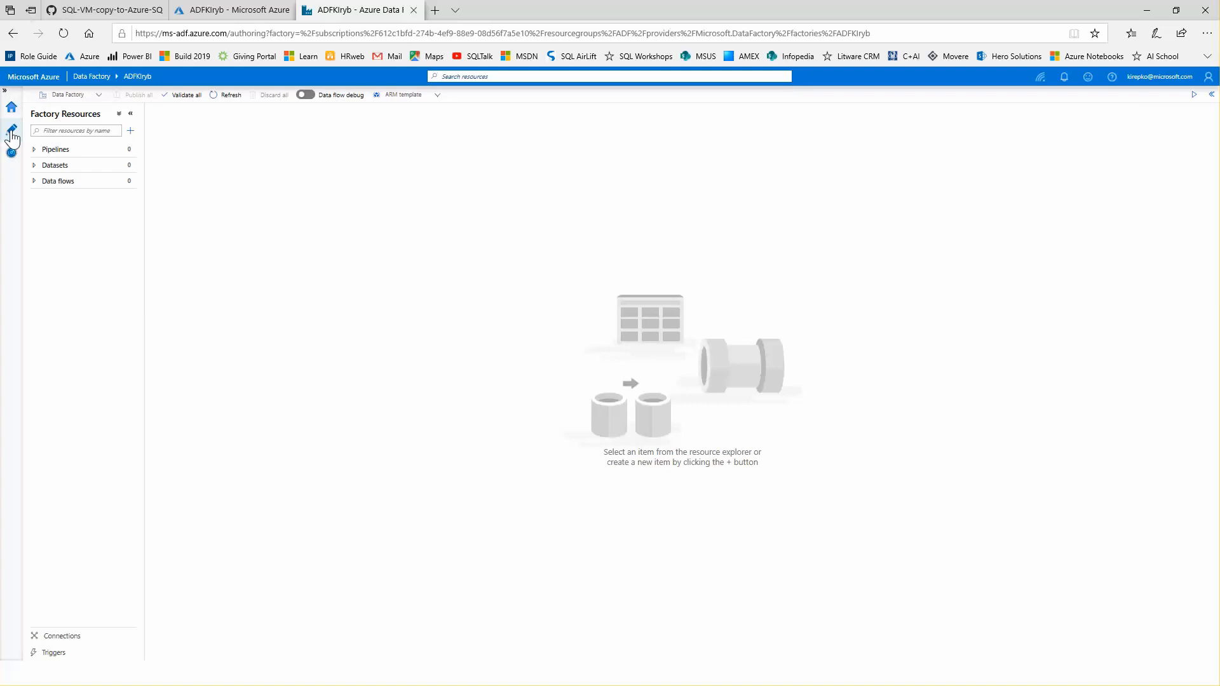
From Connections, add a new linked service, search 'sql' and choose SQL Server.
left_click(57, 642)
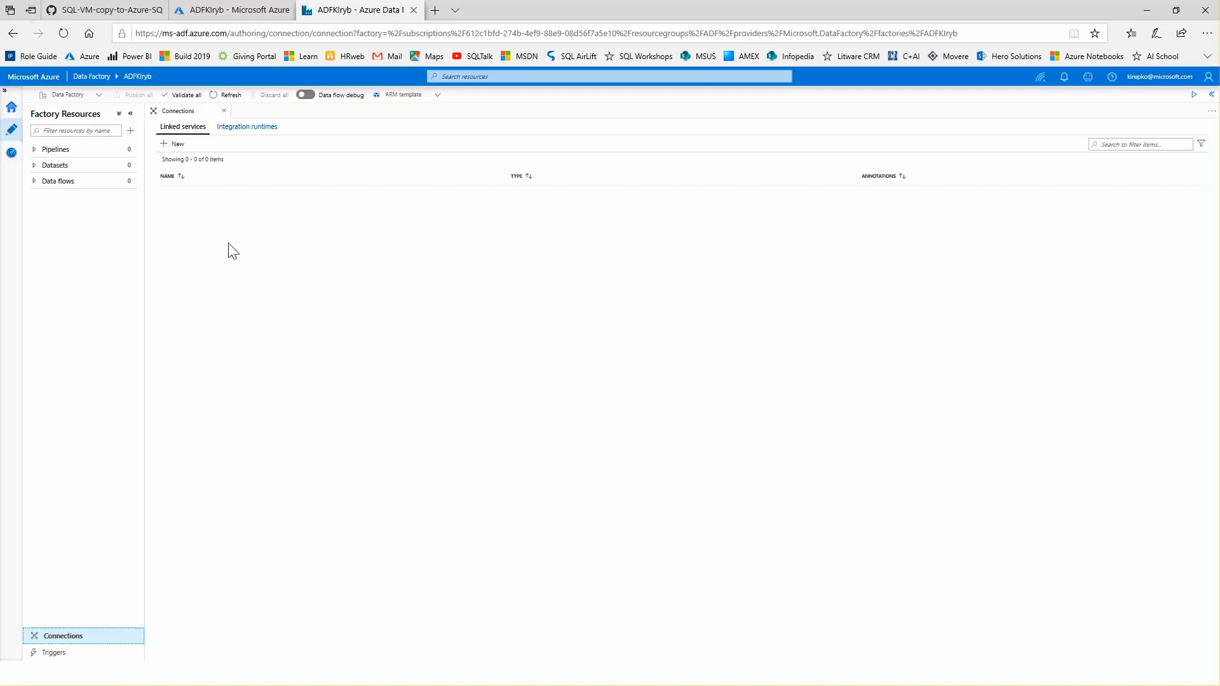
left_click(180, 148)
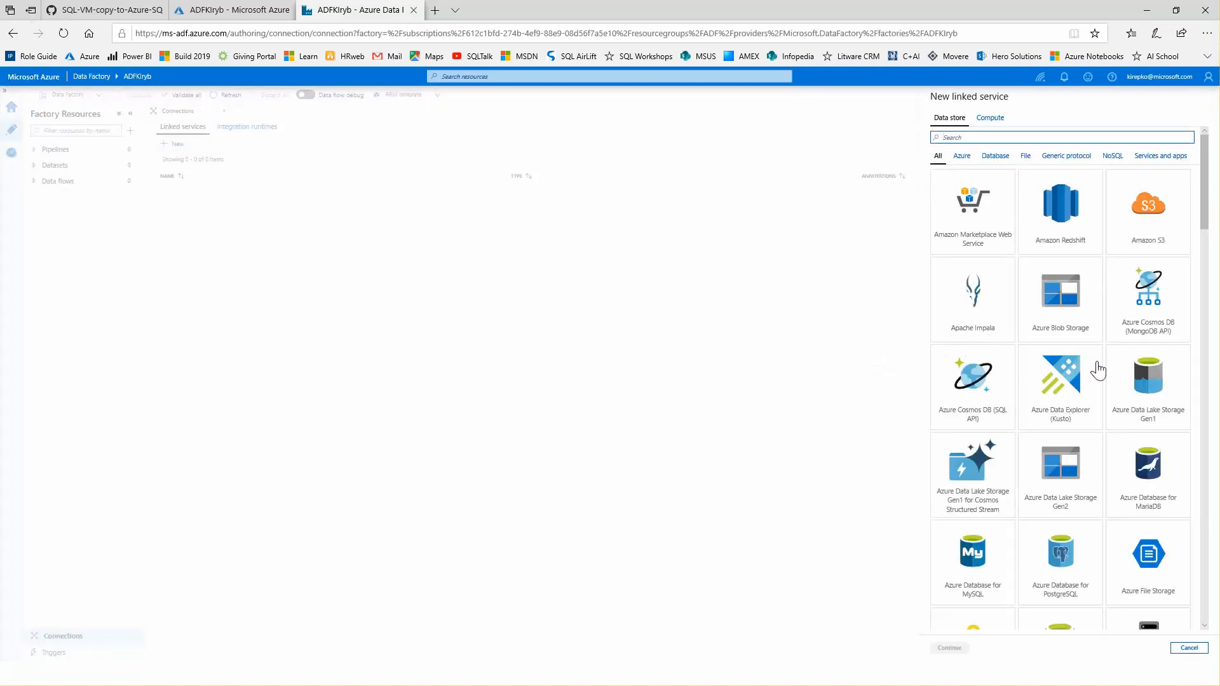
scroll(1098, 370, "down", 1)
scroll(1098, 369, "down", 4)
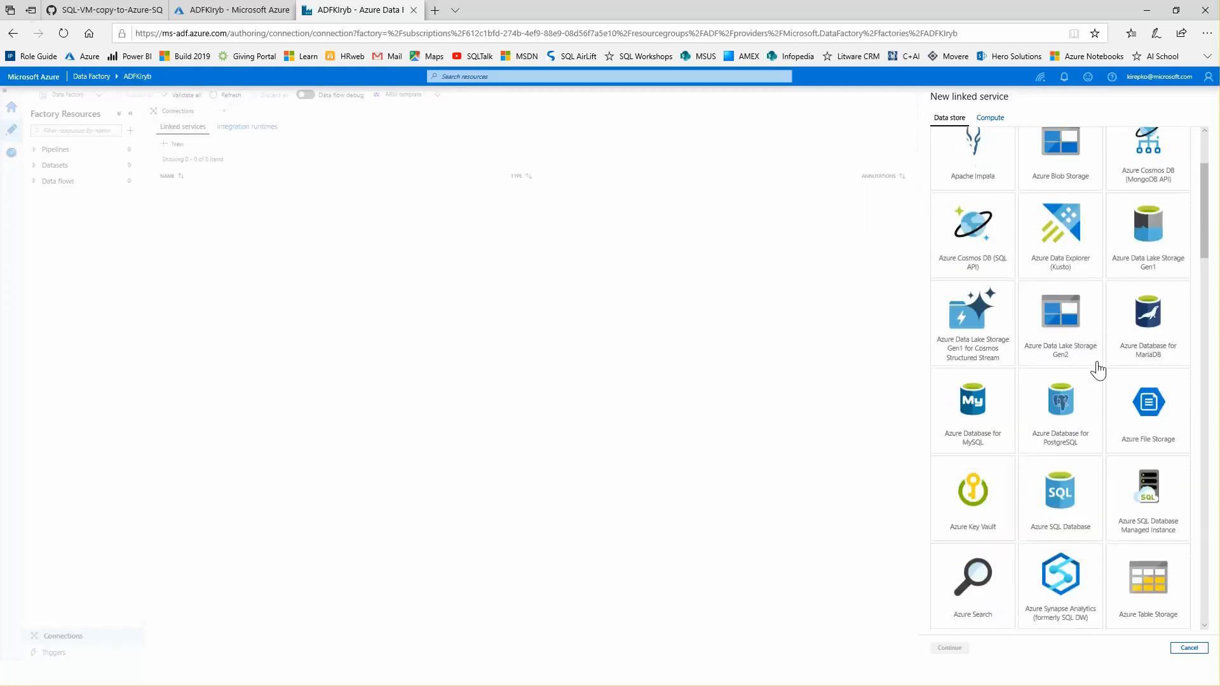
scroll(1099, 369, "down", 2)
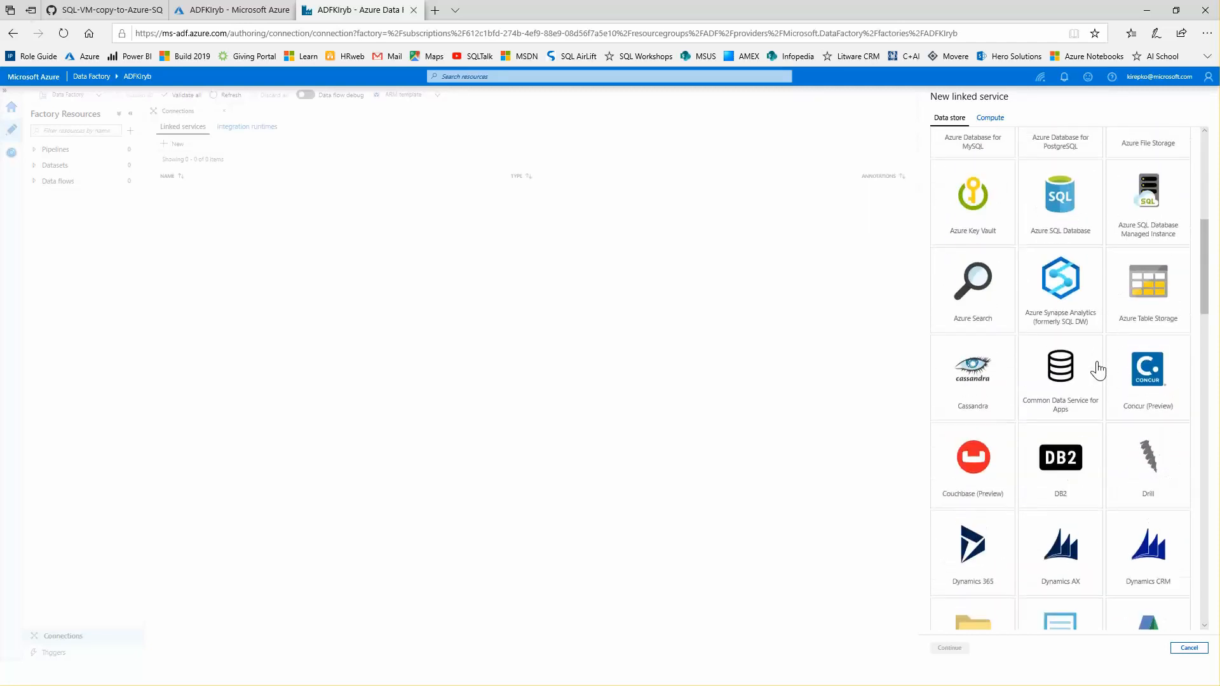
scroll(1056, 447, "down", 2)
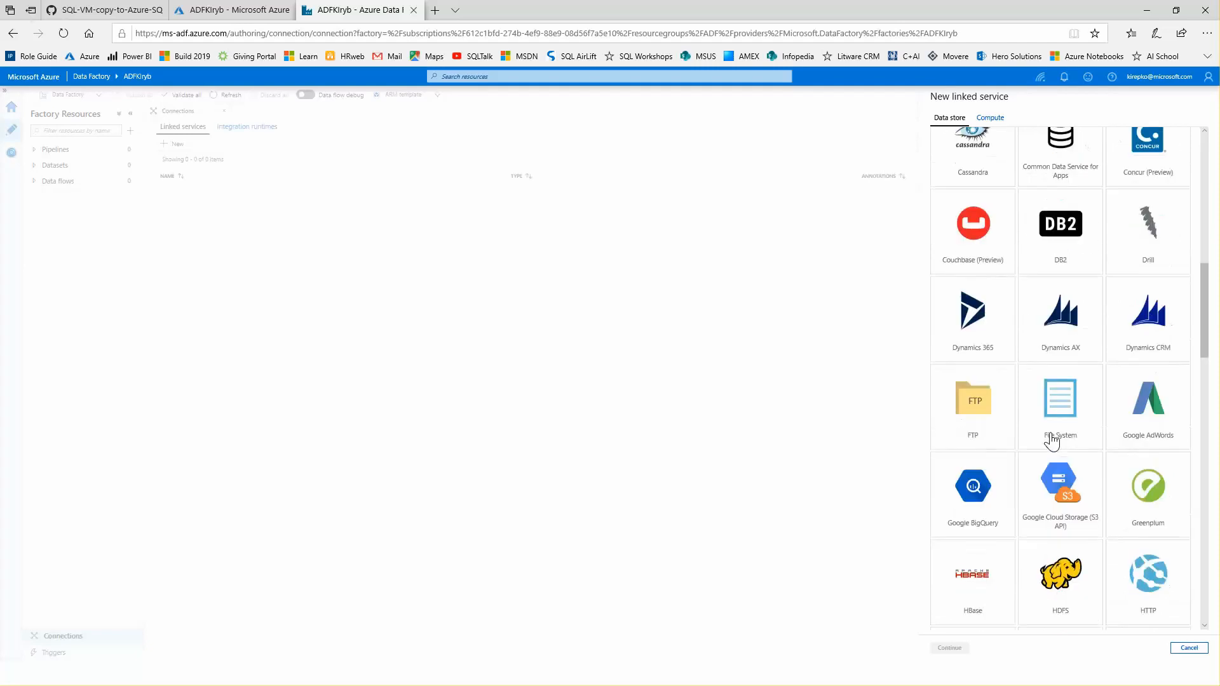
scroll(1055, 445, "down", 3)
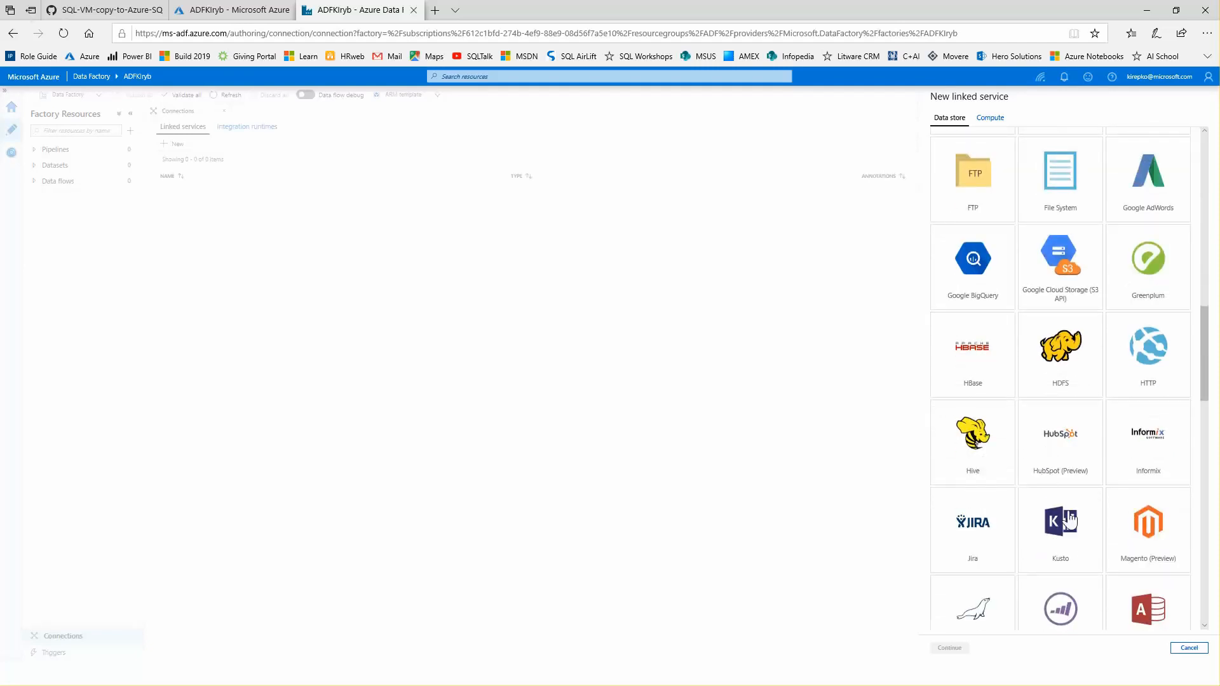
scroll(986, 574, "down", 3)
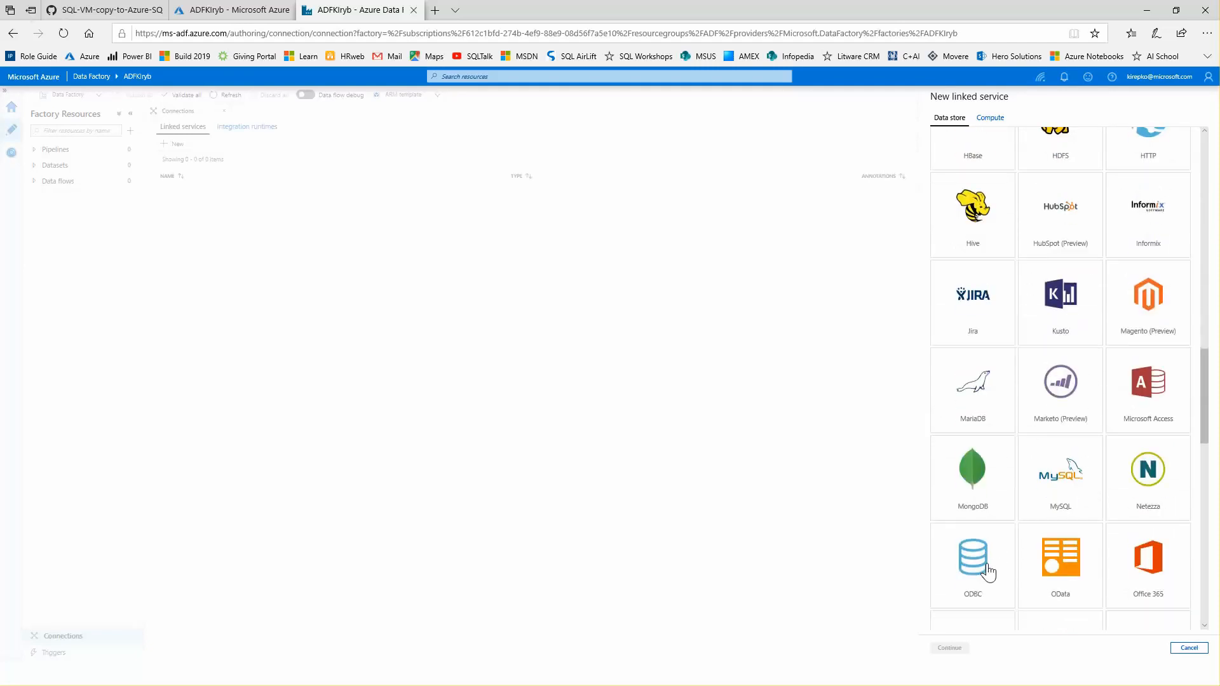
scroll(988, 572, "down", 3)
scroll(987, 572, "up", 15)
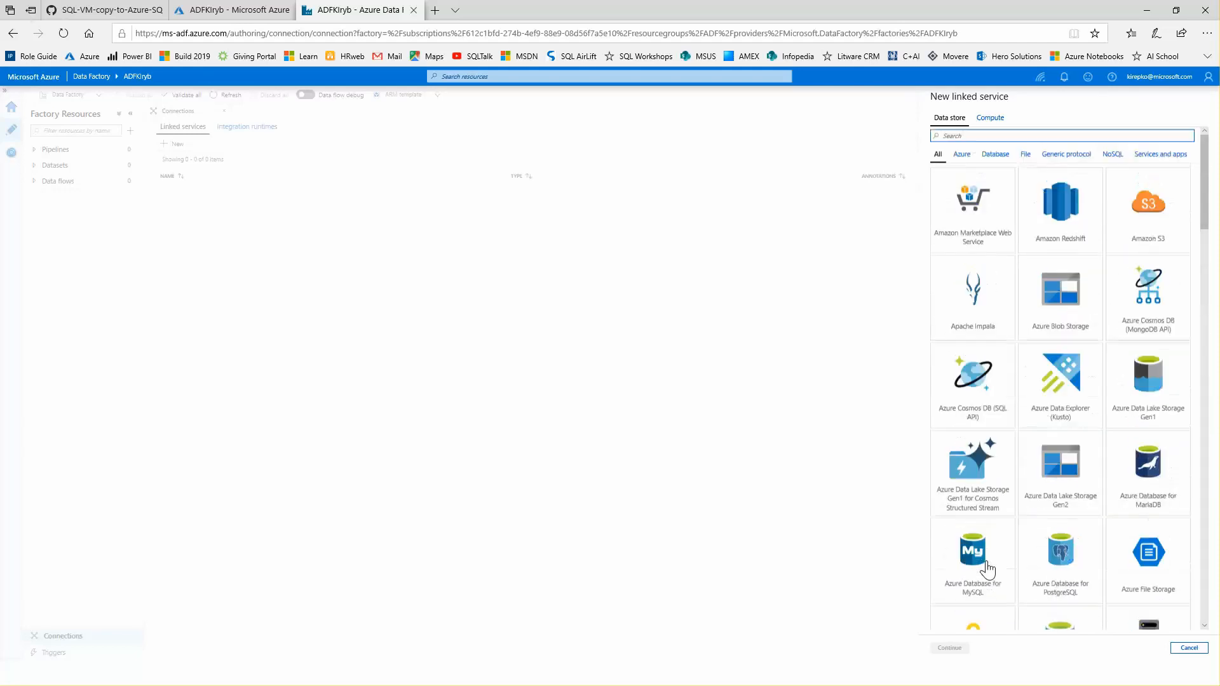
left_click(993, 135)
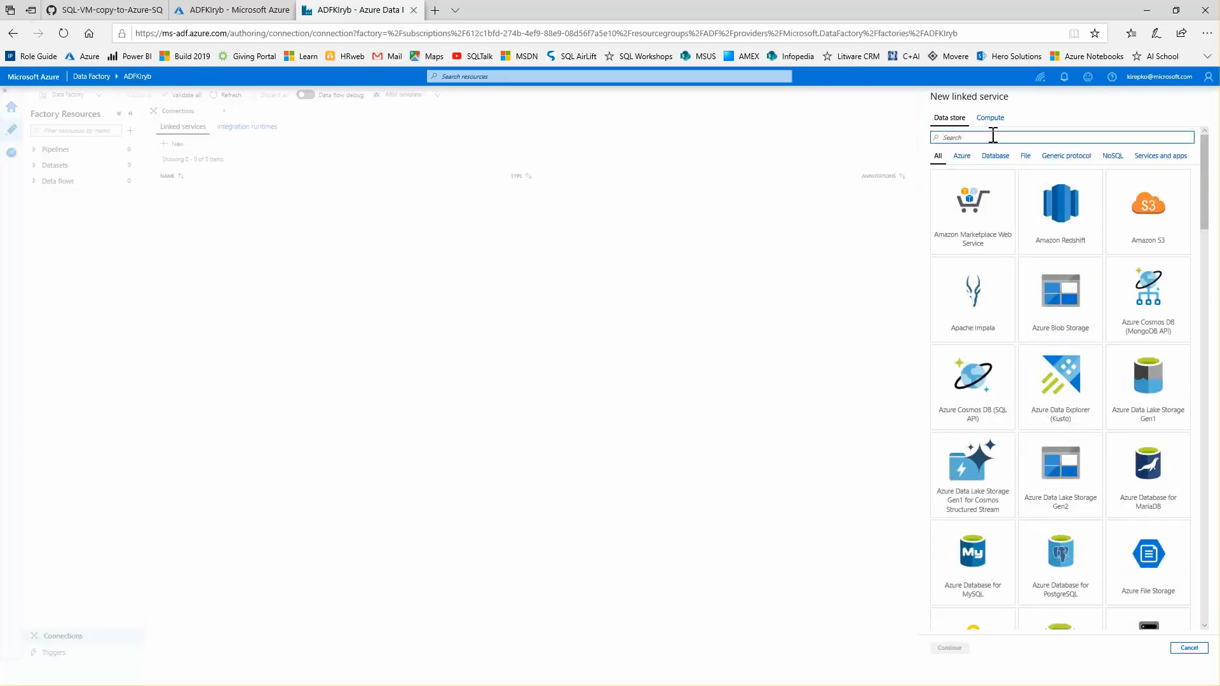
type("sql")
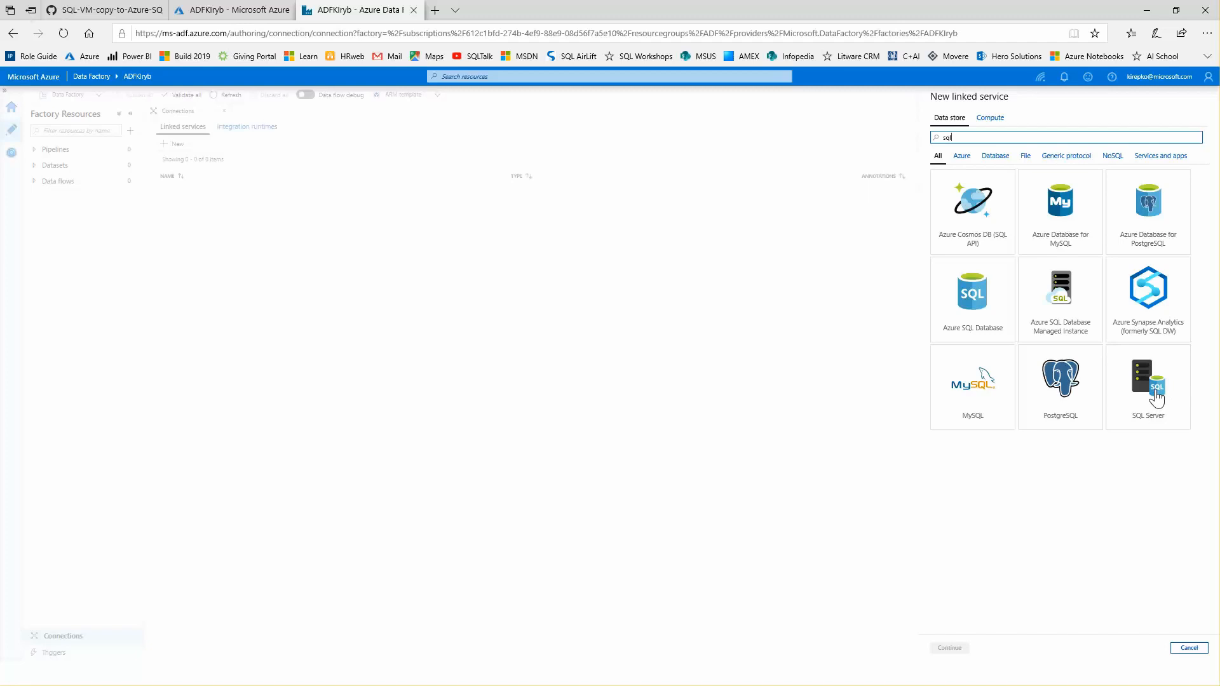
left_click(1155, 392)
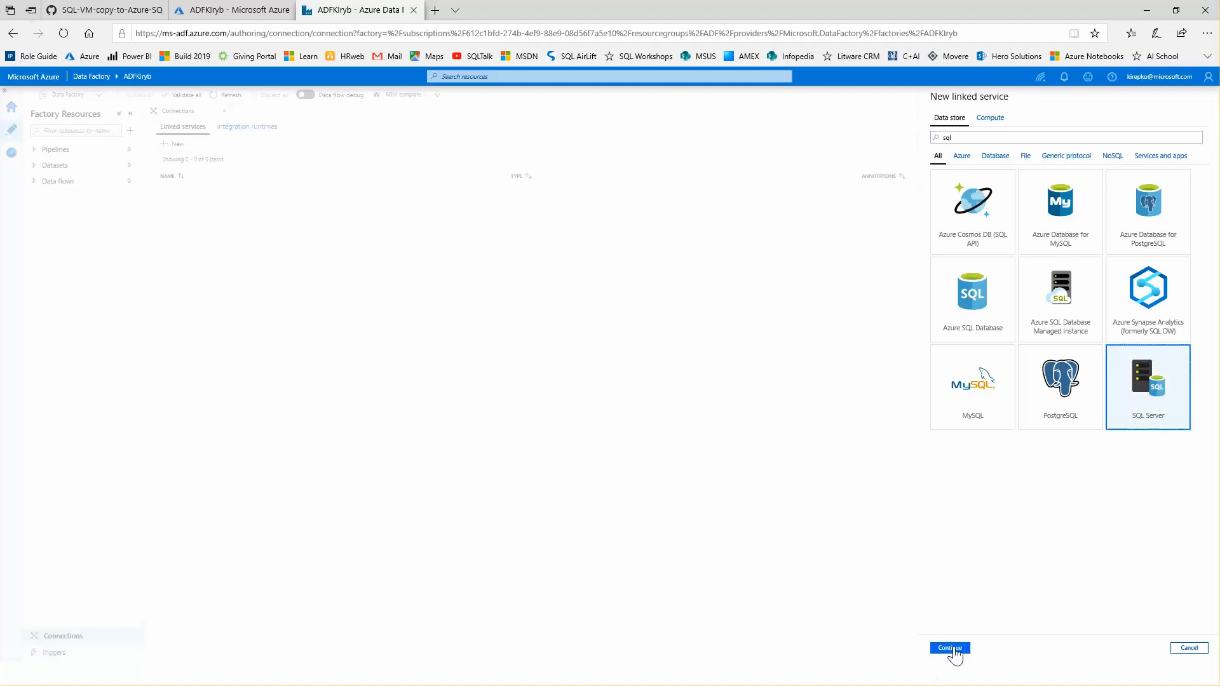
Enter server 52.183.117.227 in the SQL Server linked service settings.
left_click(950, 649)
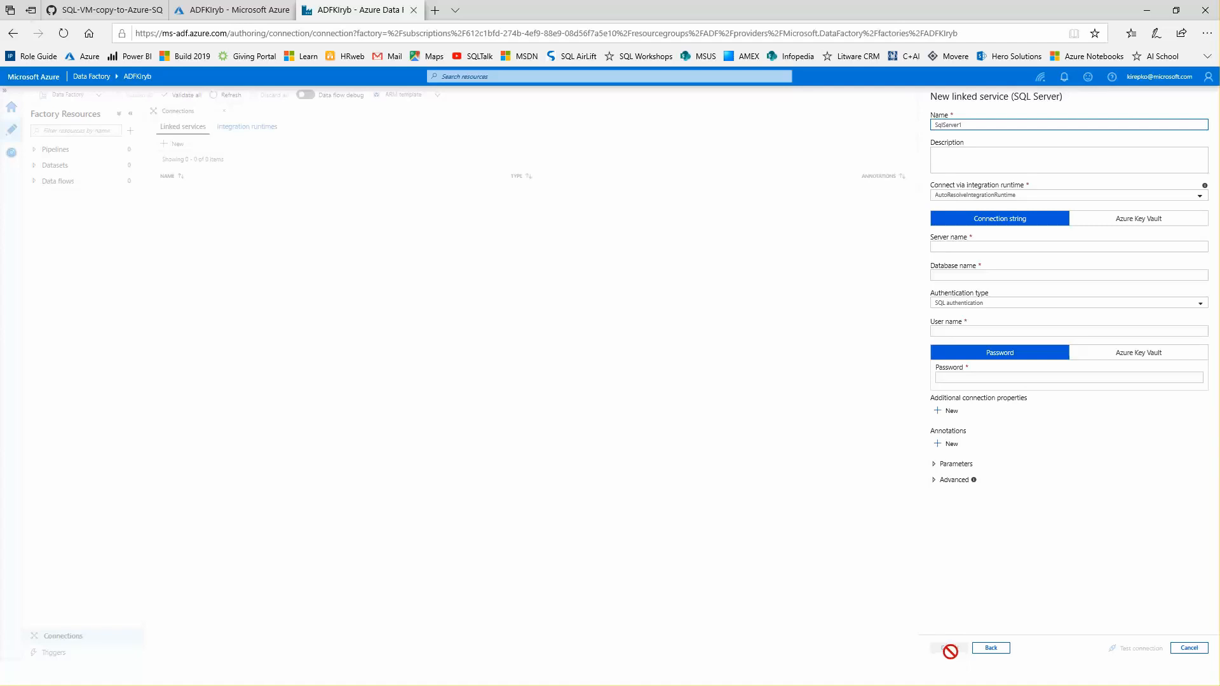
left_click(990, 247)
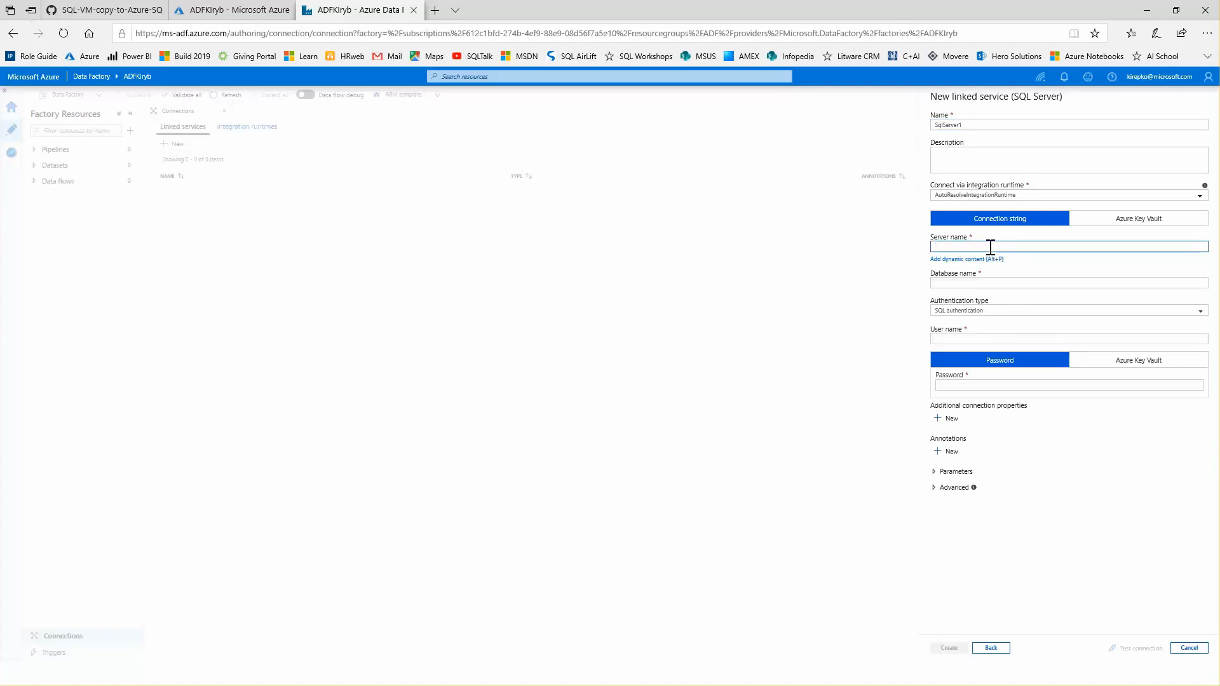
type("52.183.117.227")
left_click(993, 283)
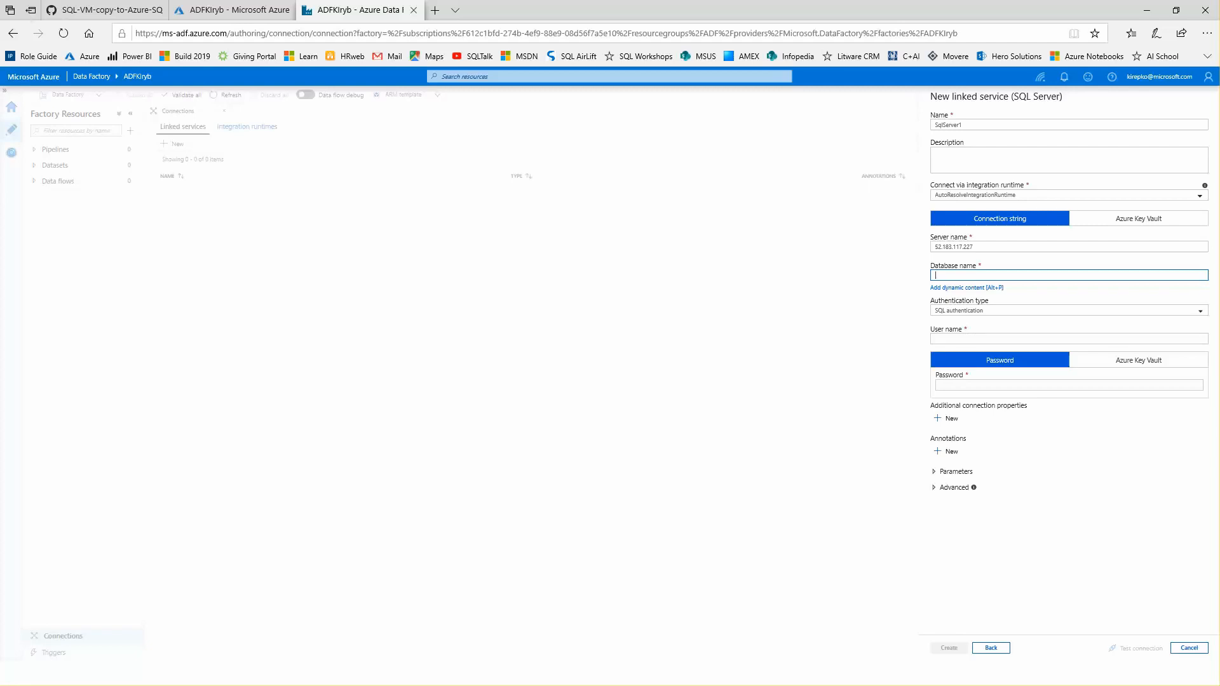
key("alt+Tab")
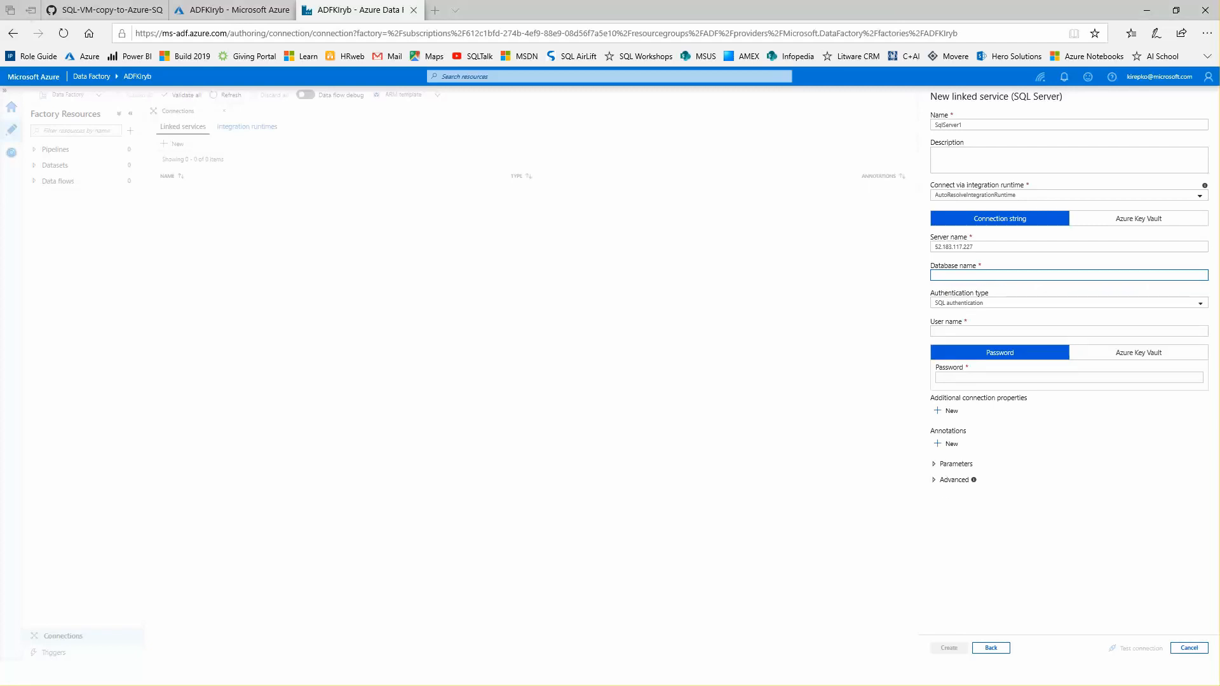
Fill in the SQL login, password and retail database, test the connection, and create SqlServer1.
left_click(968, 330)
key("ctrl+v")
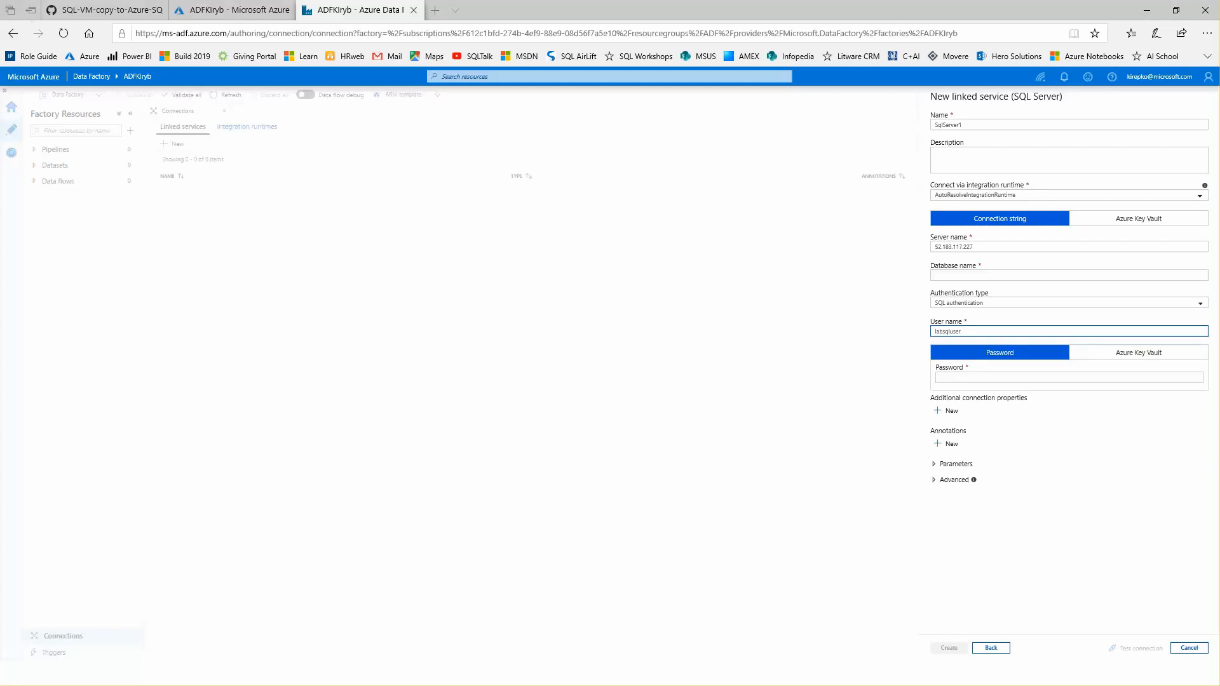
left_click(975, 377)
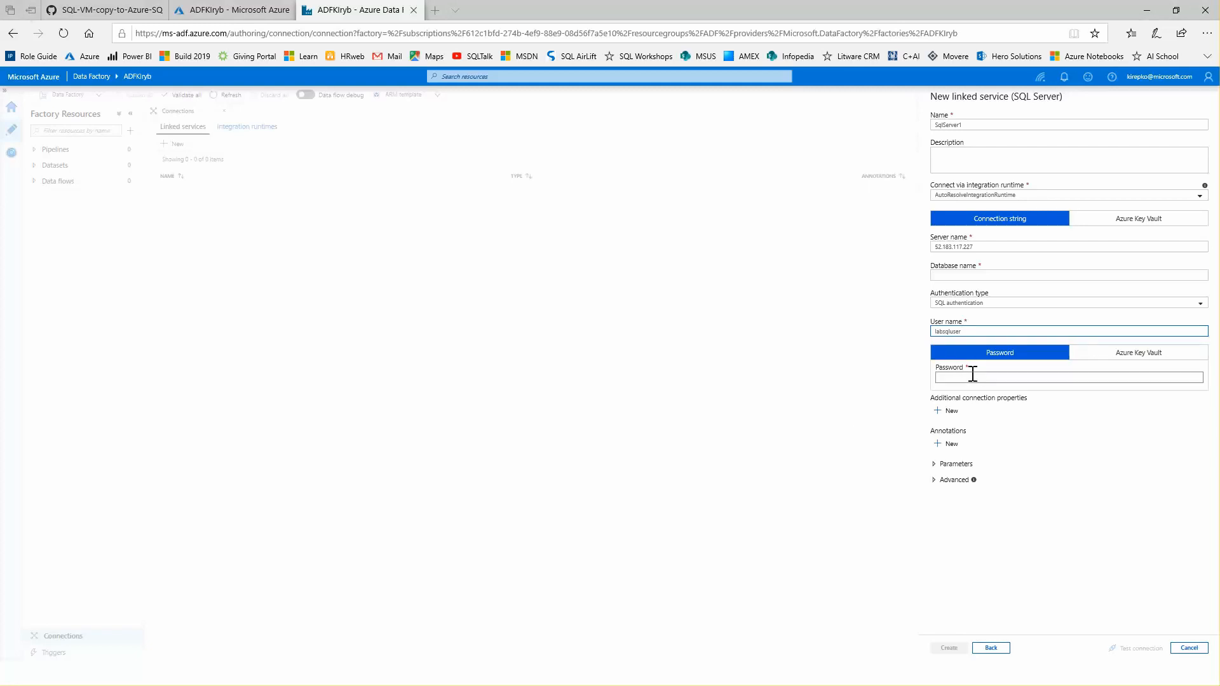
key("ctrl+v")
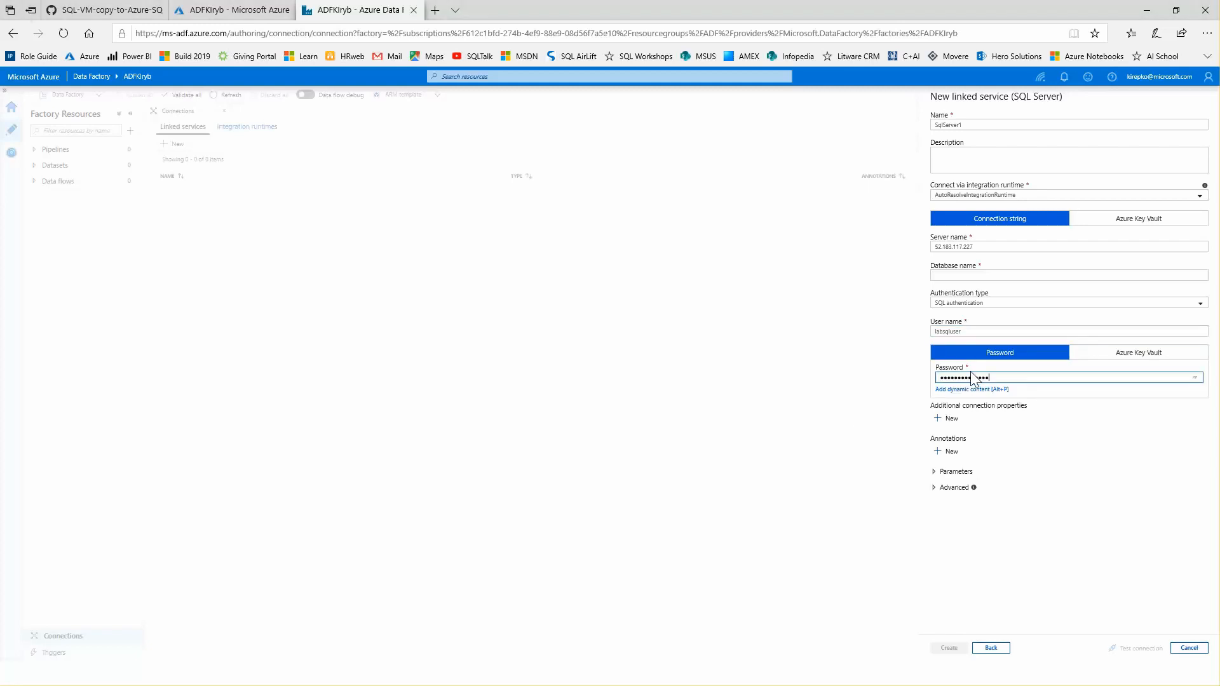
left_click(1011, 274)
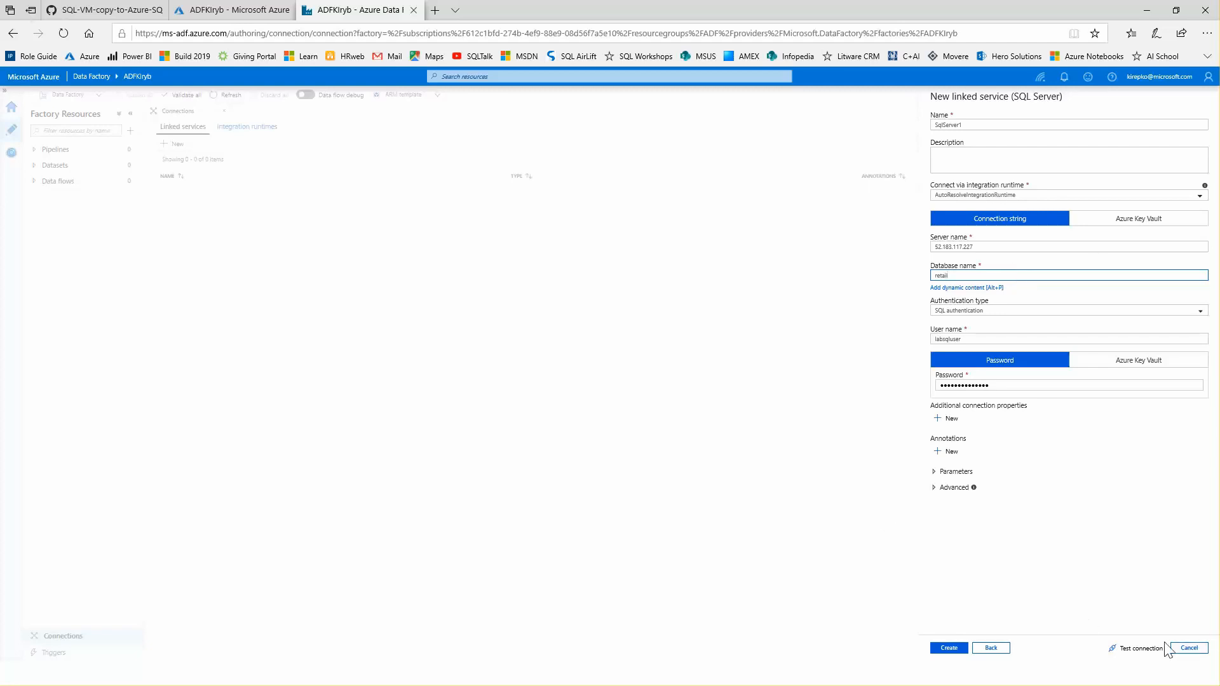
left_click(1138, 654)
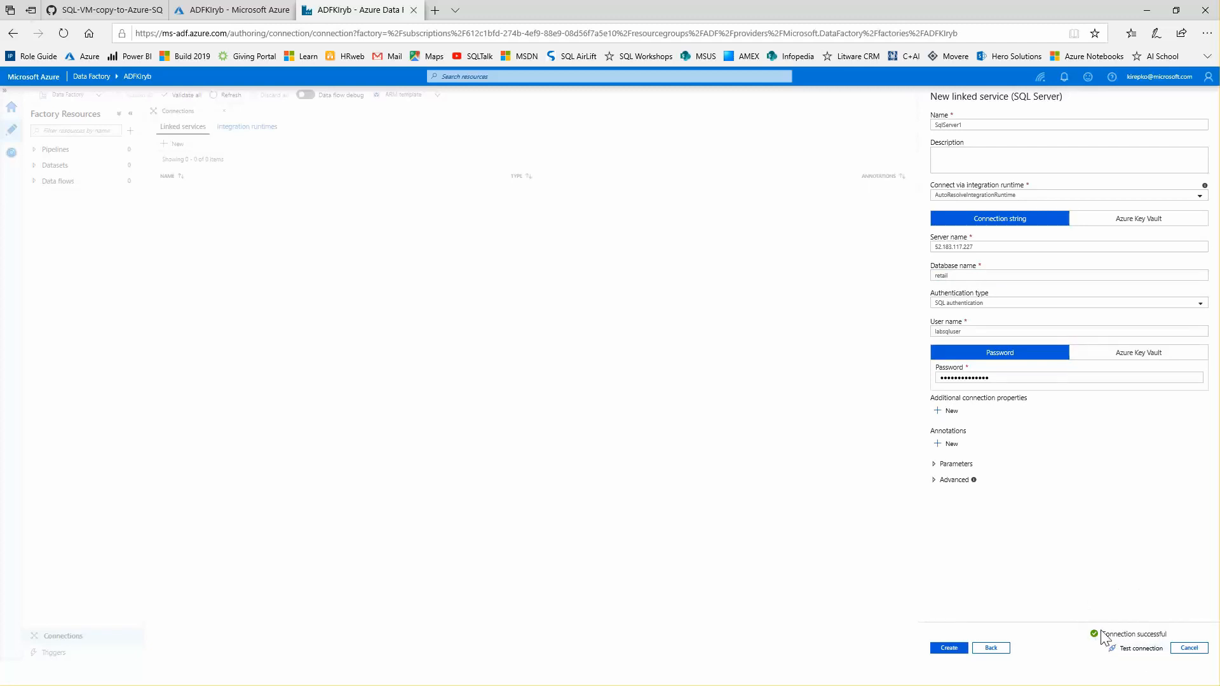
left_click(950, 649)
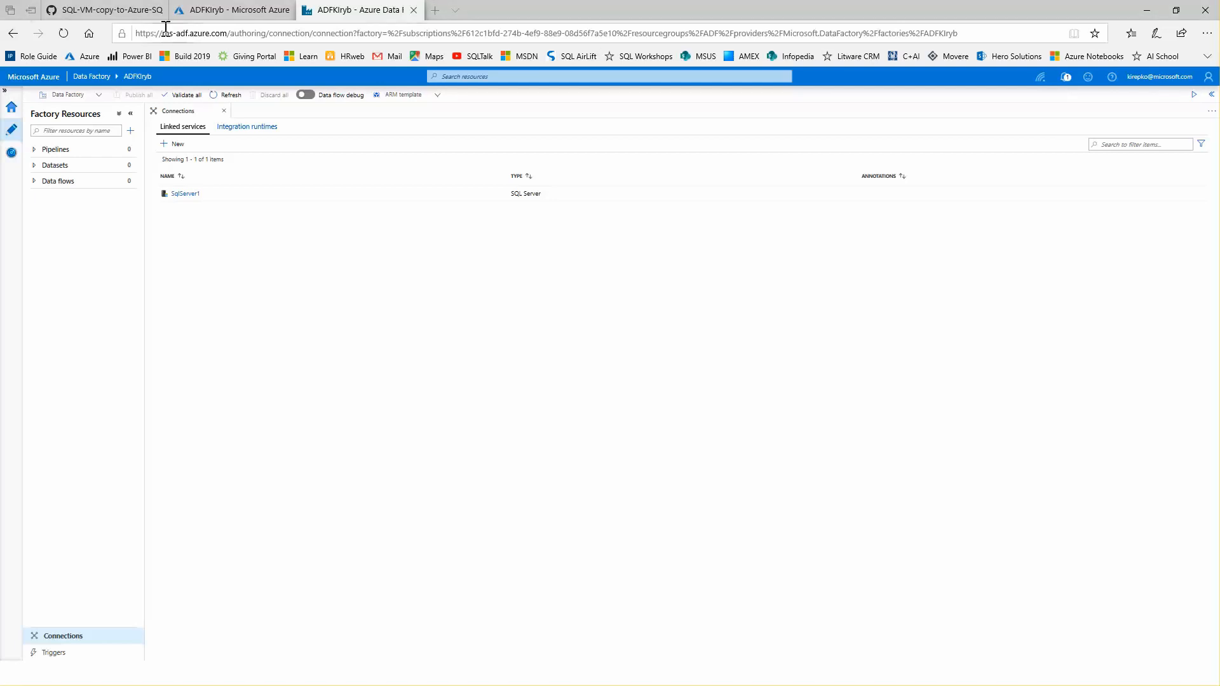
left_click(105, 10)
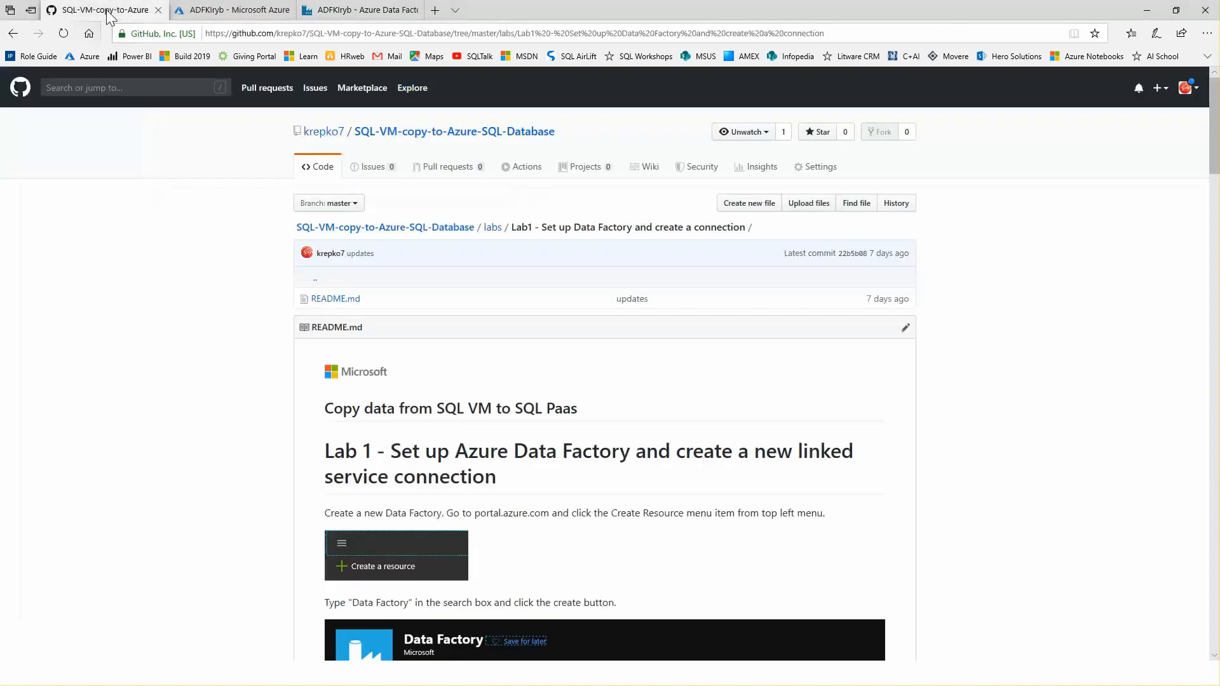
scroll(286, 414, "down", 1)
scroll(285, 410, "up", 1)
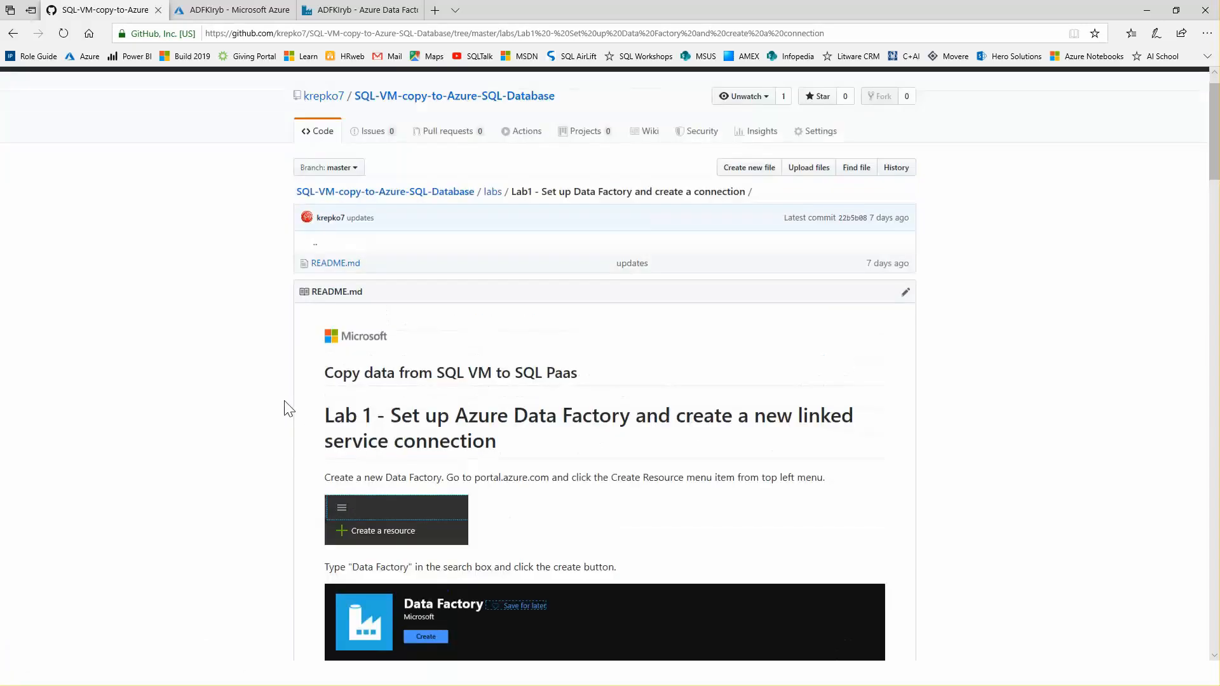
left_click(492, 229)
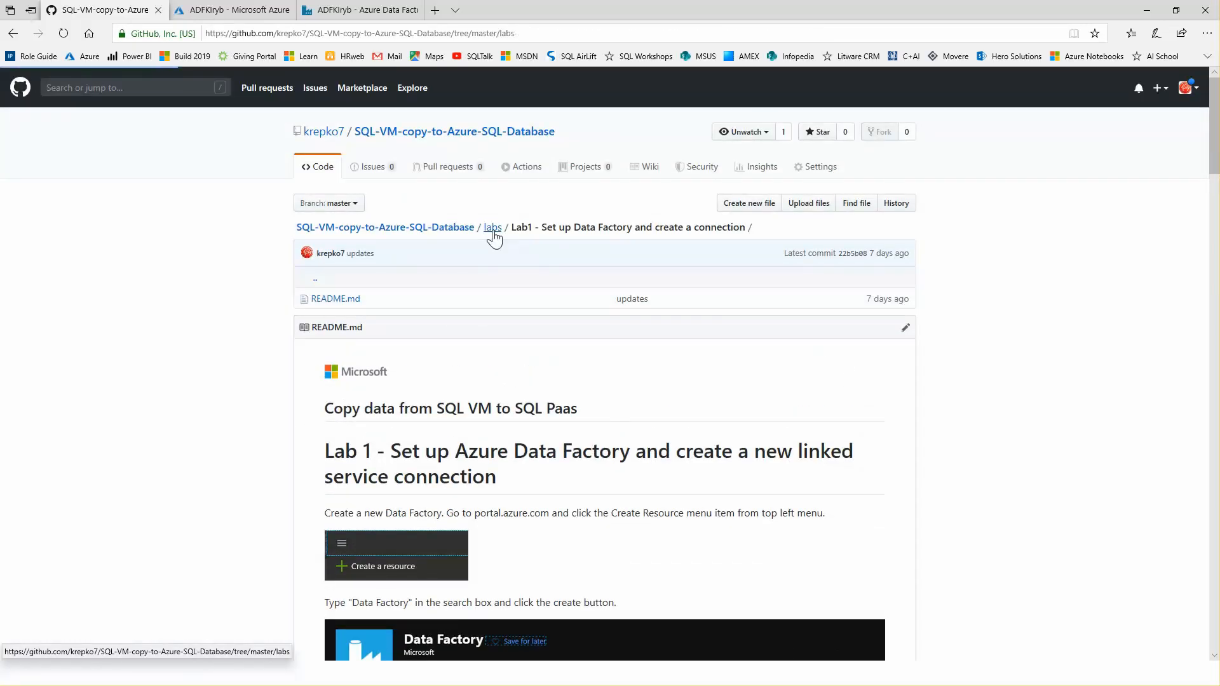
left_click(388, 319)
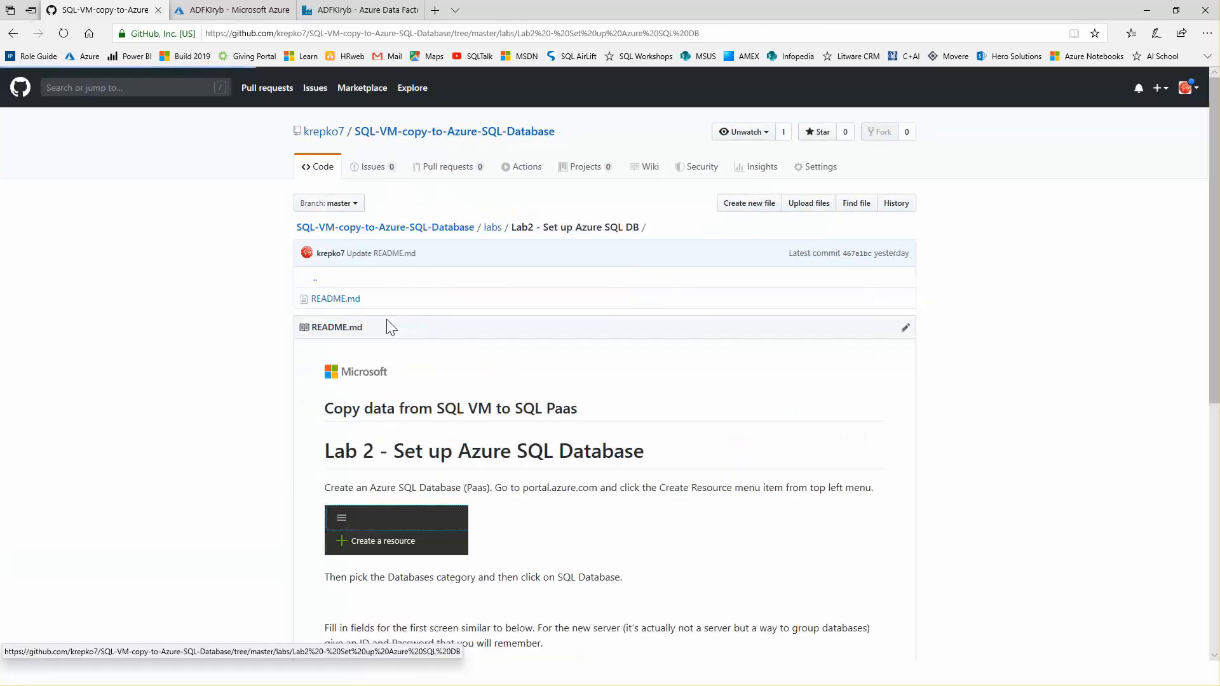
scroll(201, 339, "down", 3)
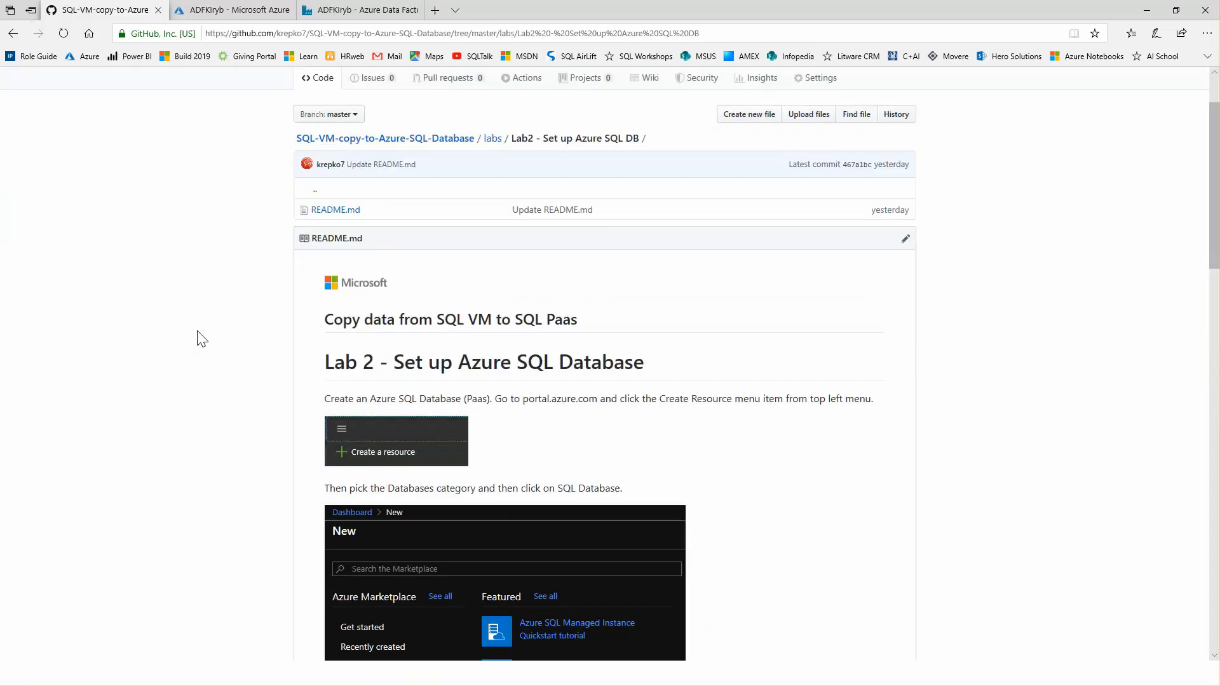
scroll(201, 339, "down", 2)
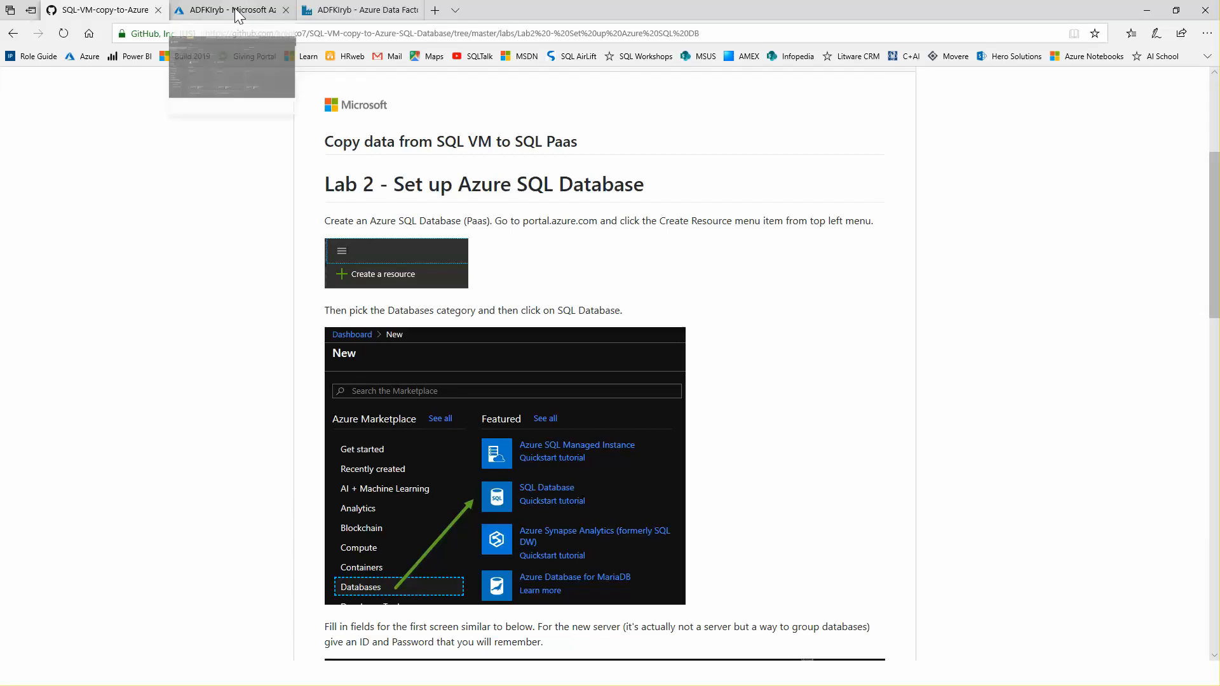
left_click(375, 10)
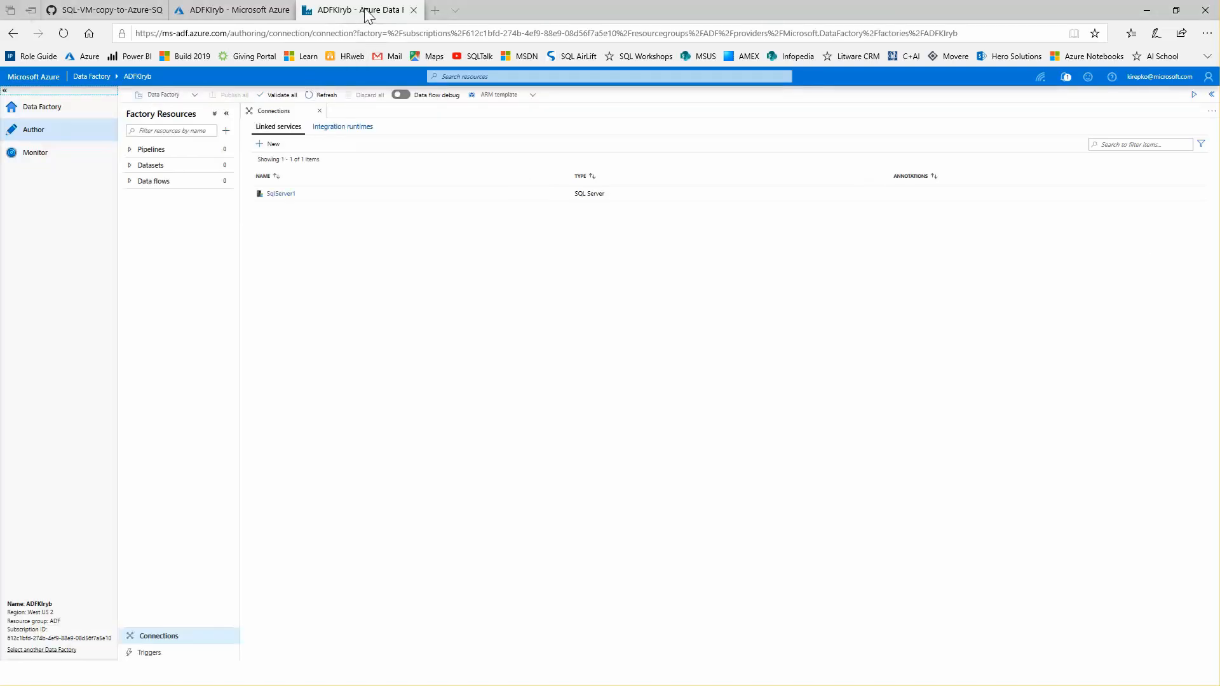
Leave the Data Factory pages and return to the Azure portal dashboard.
left_click(239, 10)
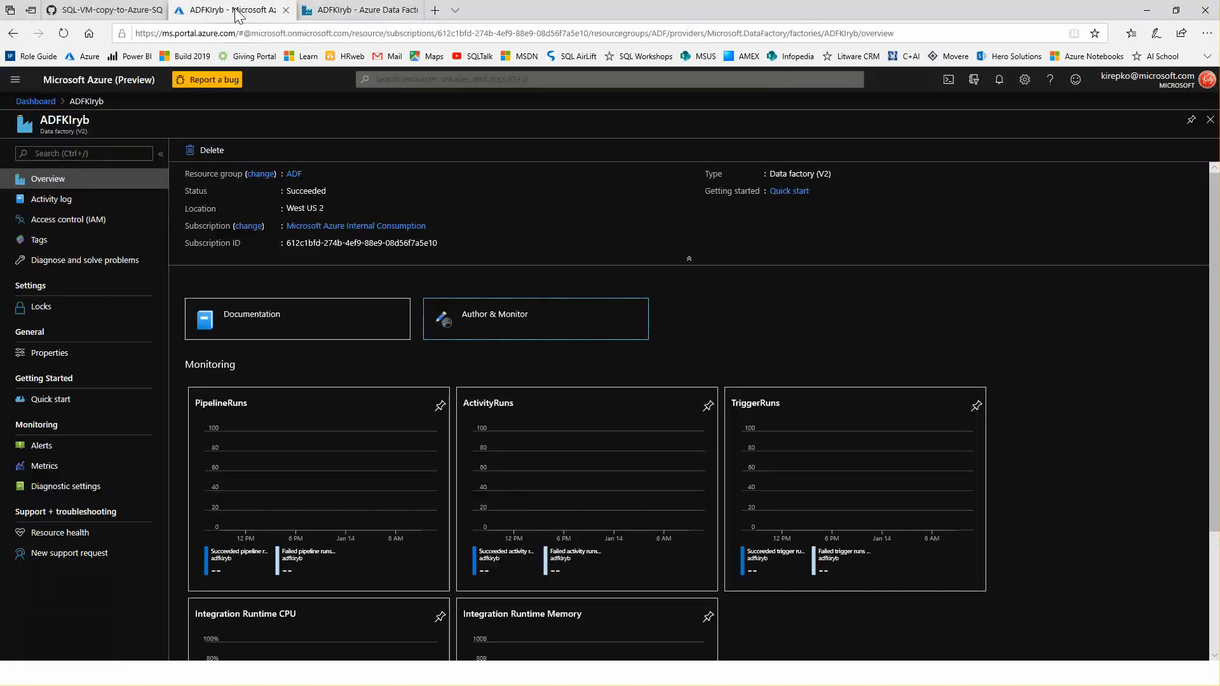
left_click(367, 12)
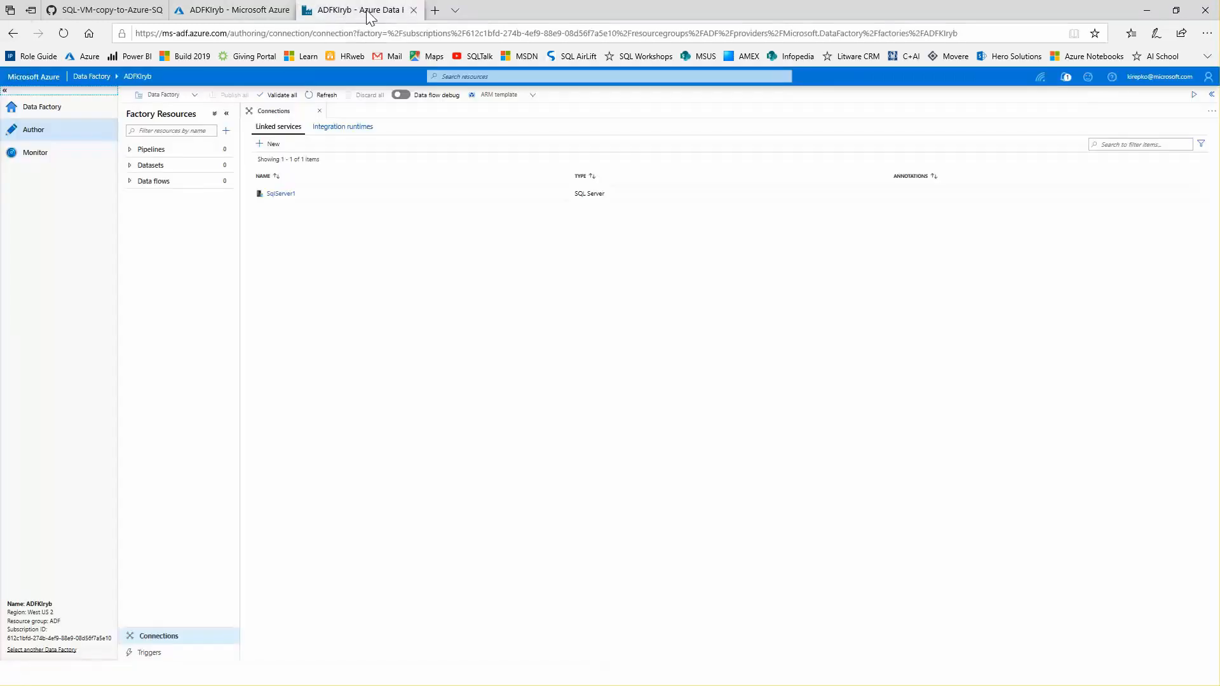
left_click(238, 10)
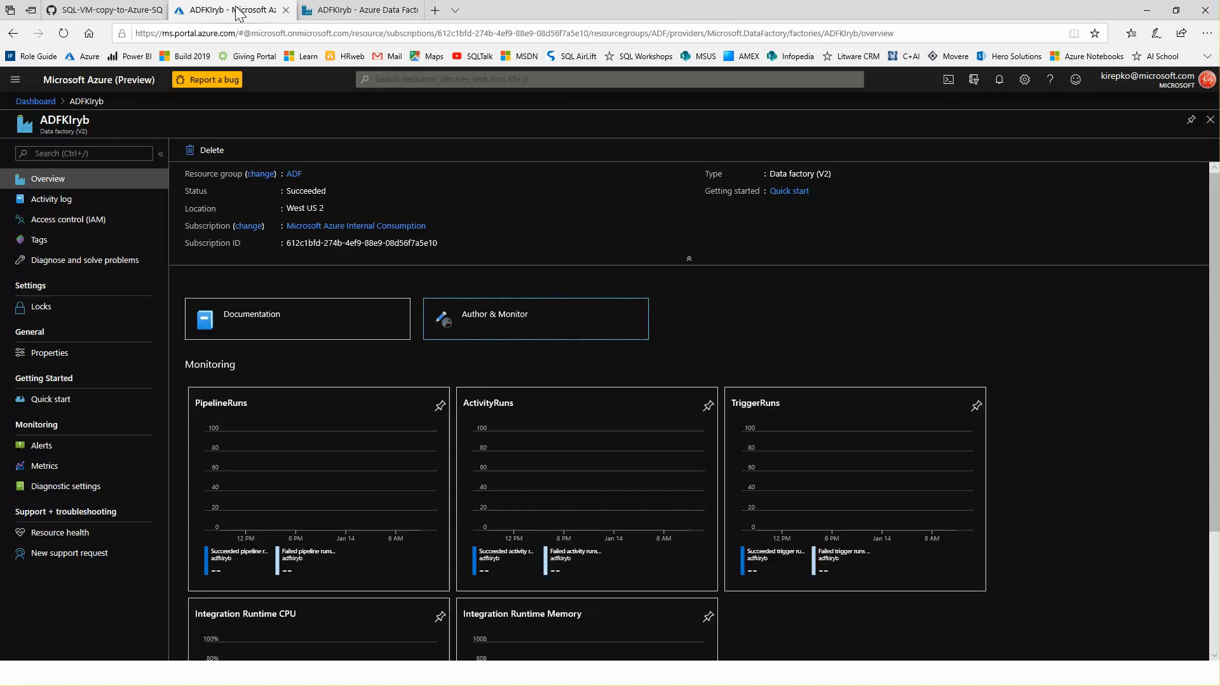
left_click(35, 101)
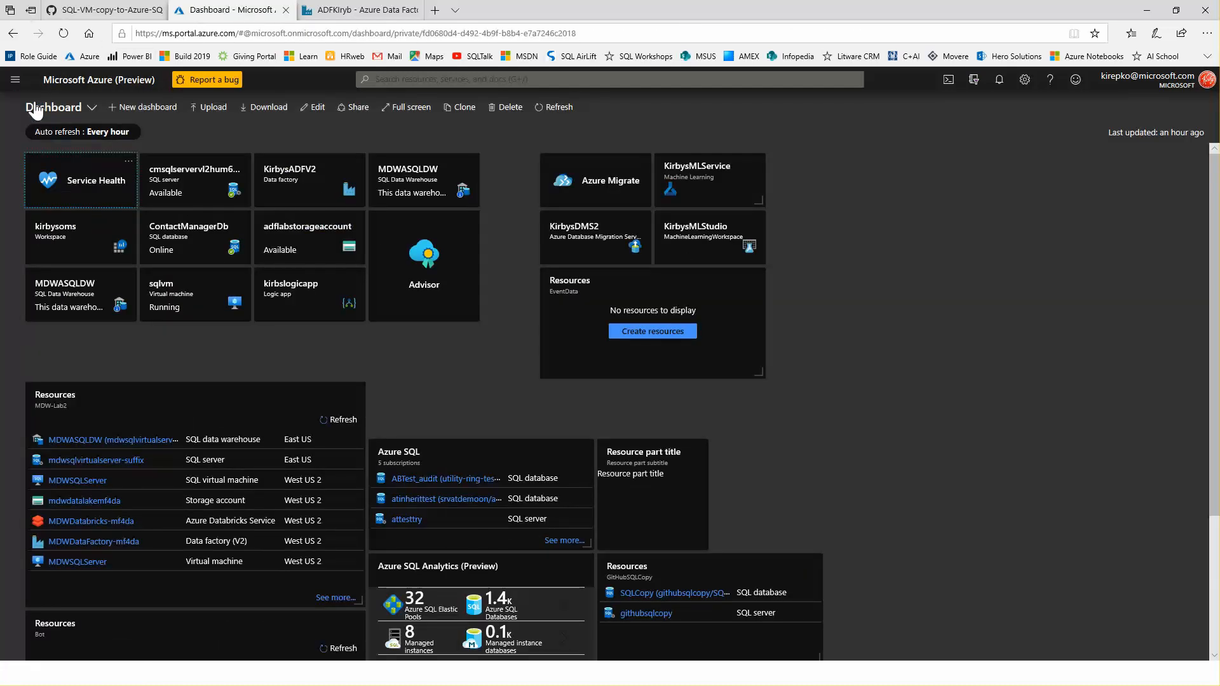
Open the SQL Database creation form from the Databases category of Create a resource.
left_click(16, 79)
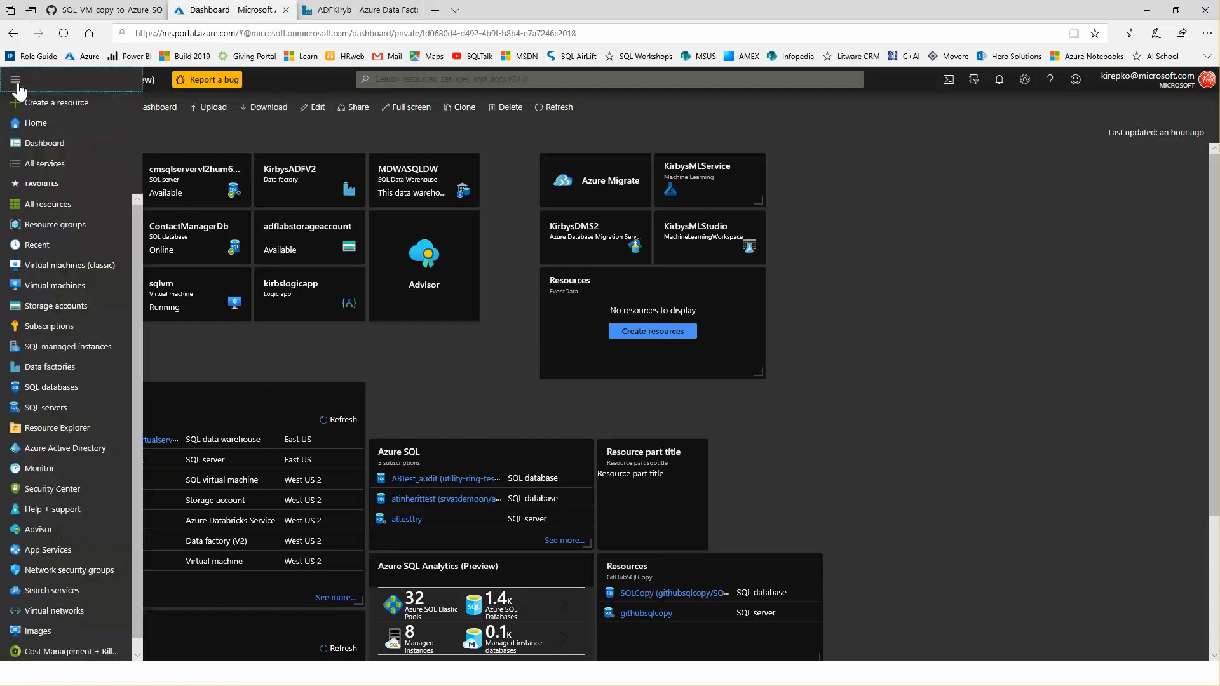
left_click(61, 105)
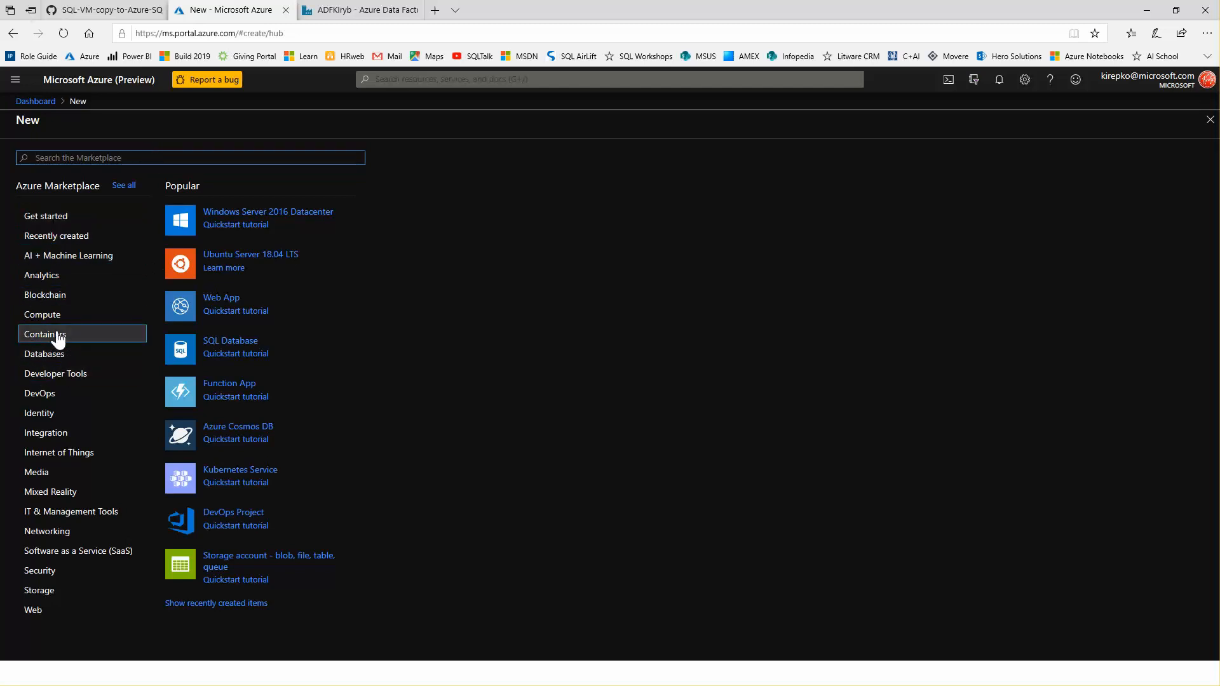
left_click(54, 356)
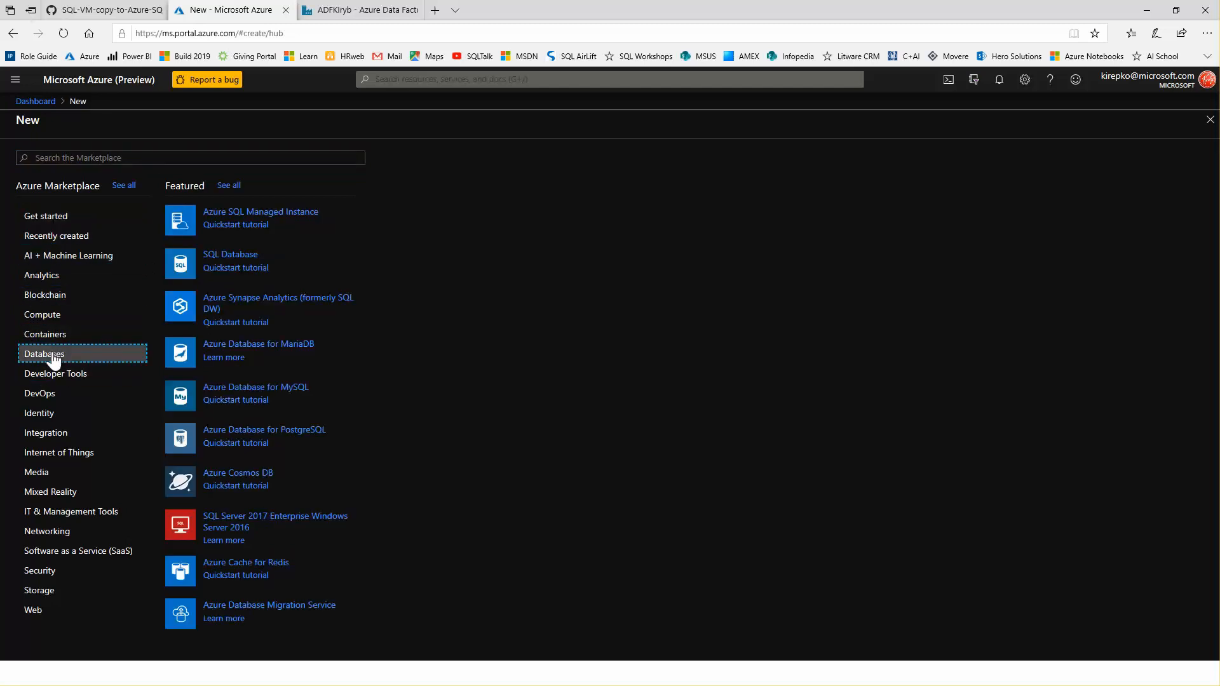
left_click(236, 257)
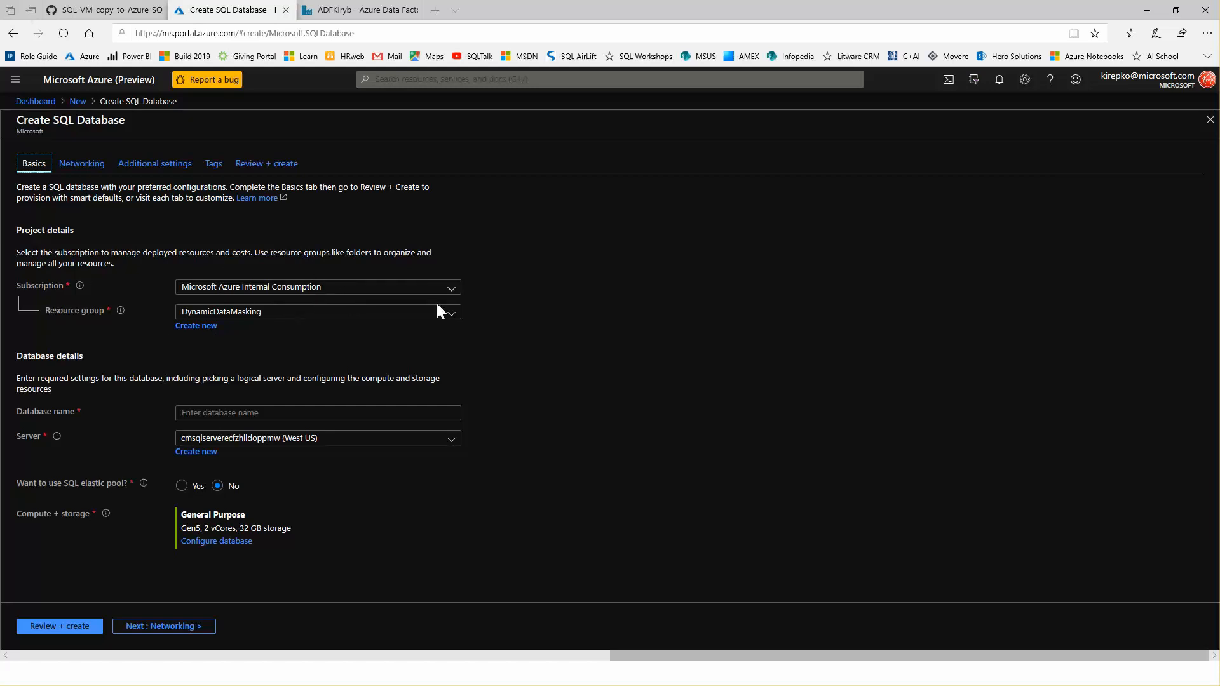
Set resource group ADF and database name sqlcopy, then begin defining a new server.
left_click(452, 315)
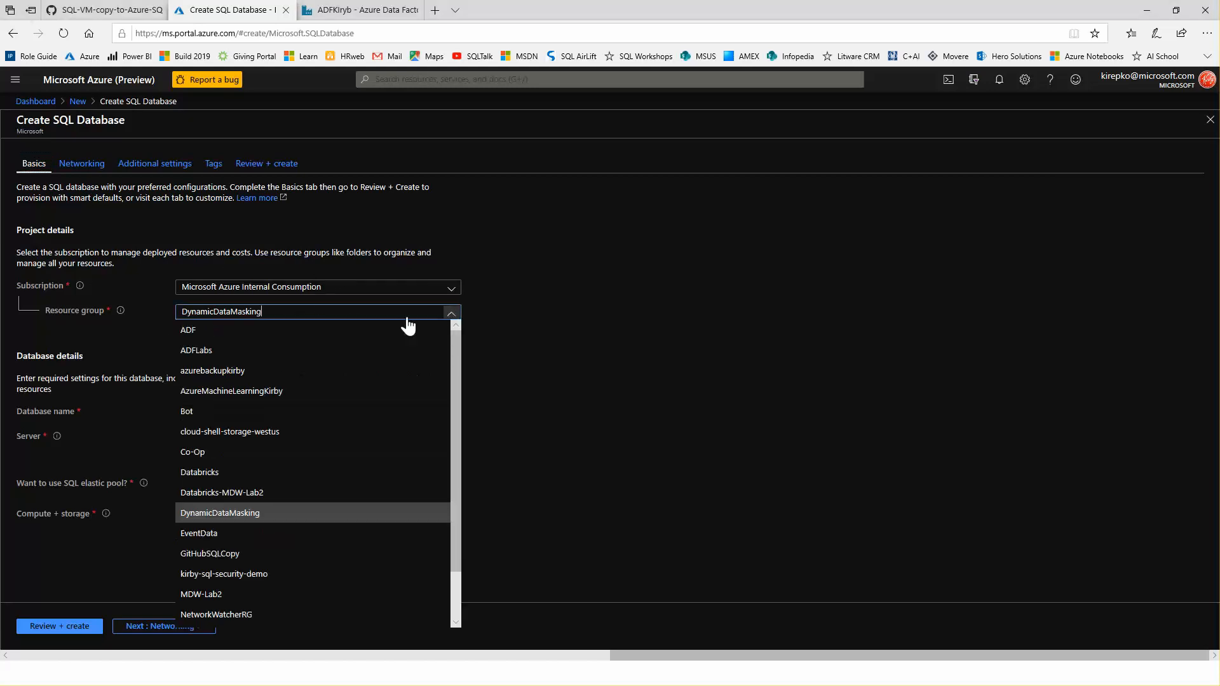
left_click(206, 332)
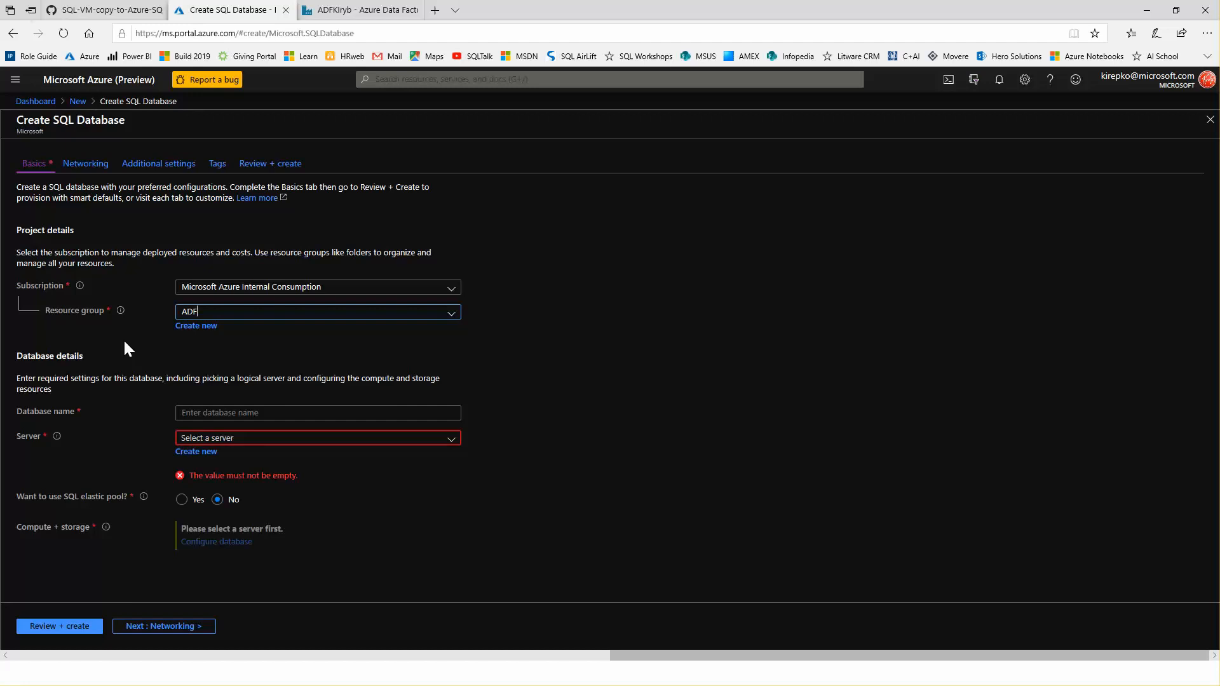
left_click(240, 413)
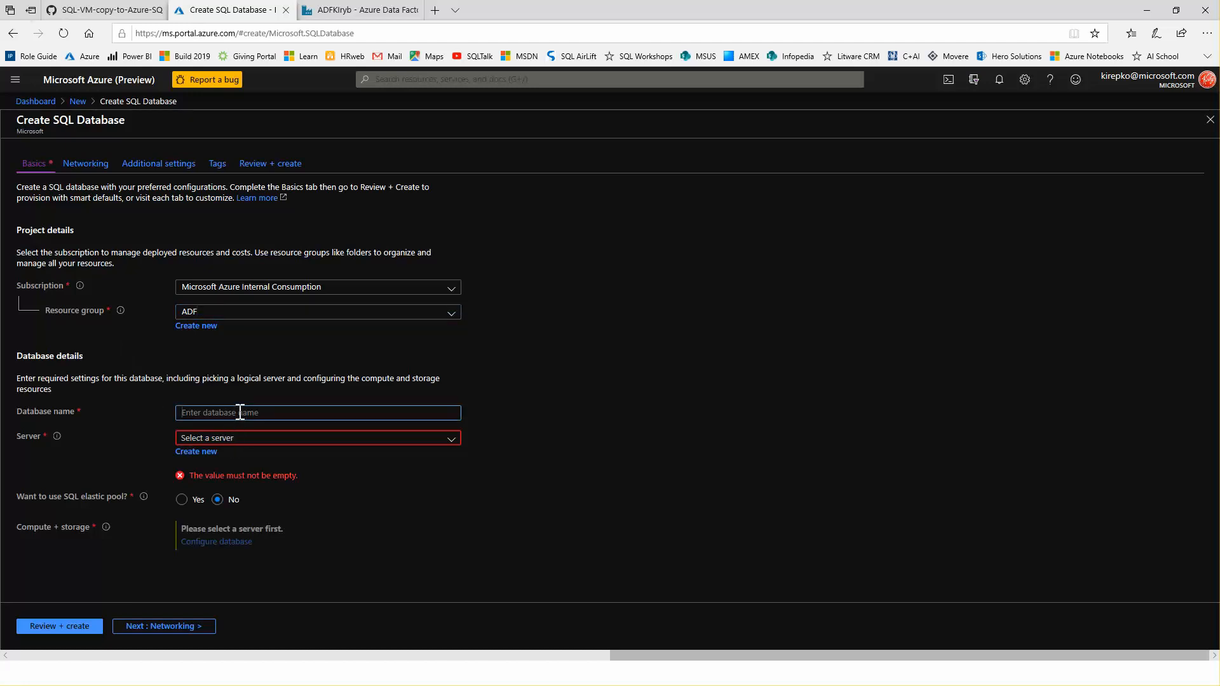
type("sqlcopy")
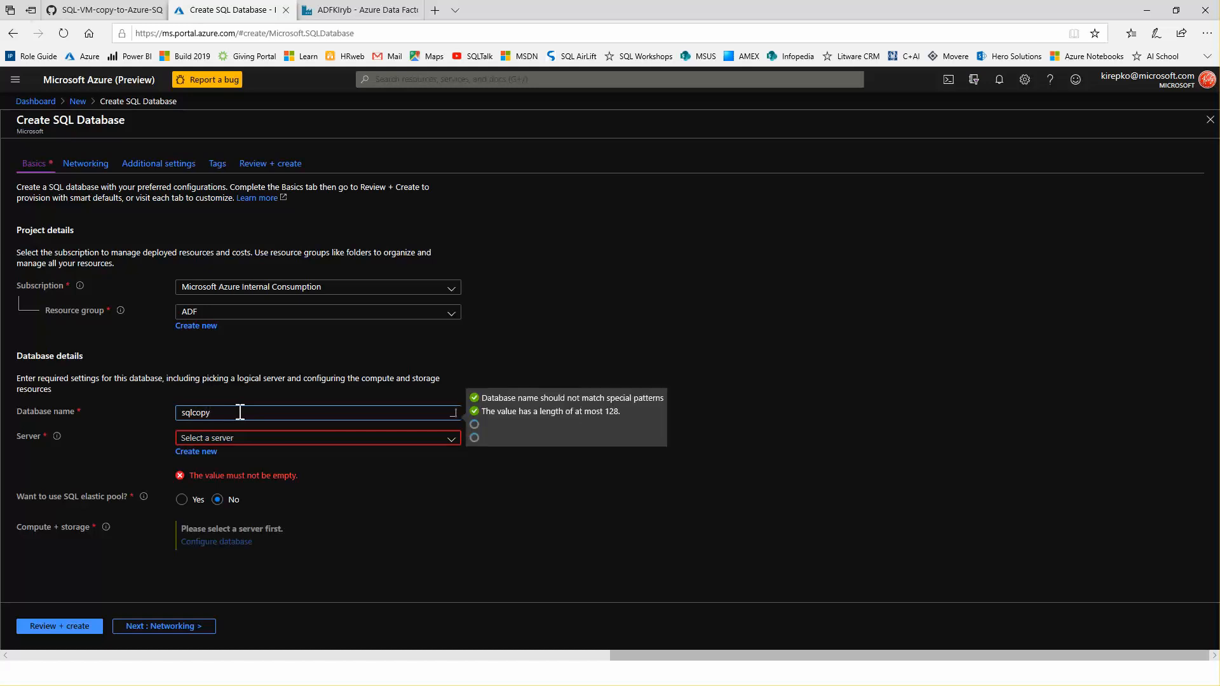
left_click(344, 478)
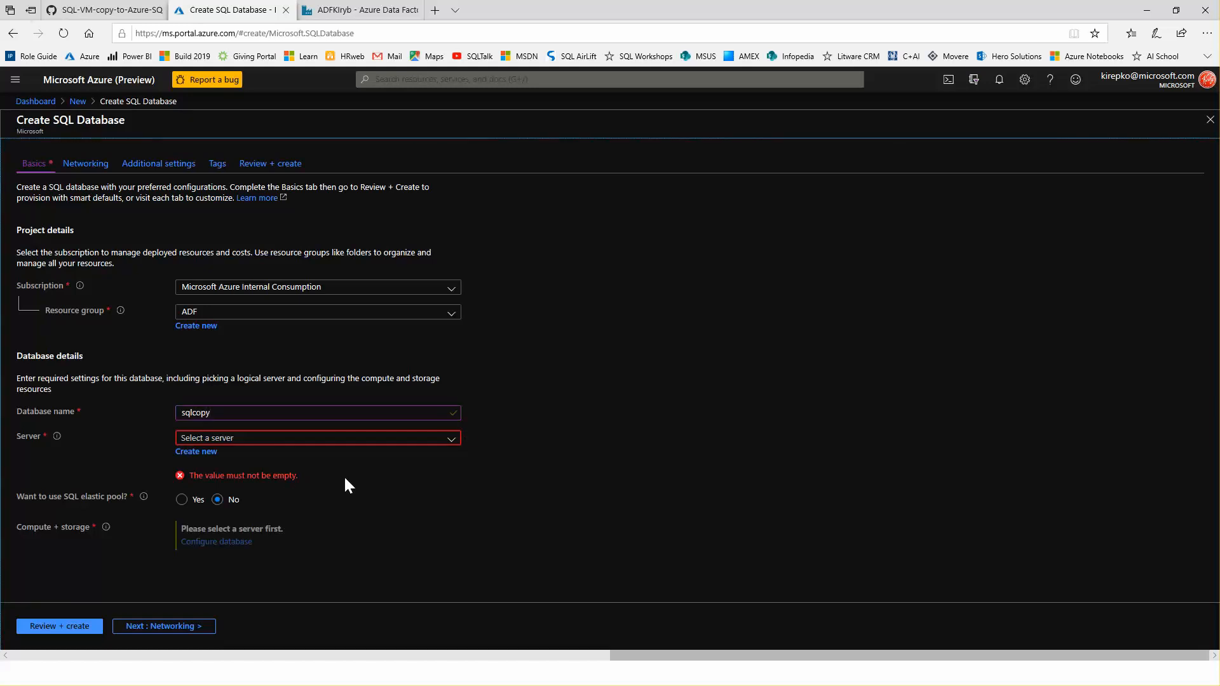
left_click(192, 452)
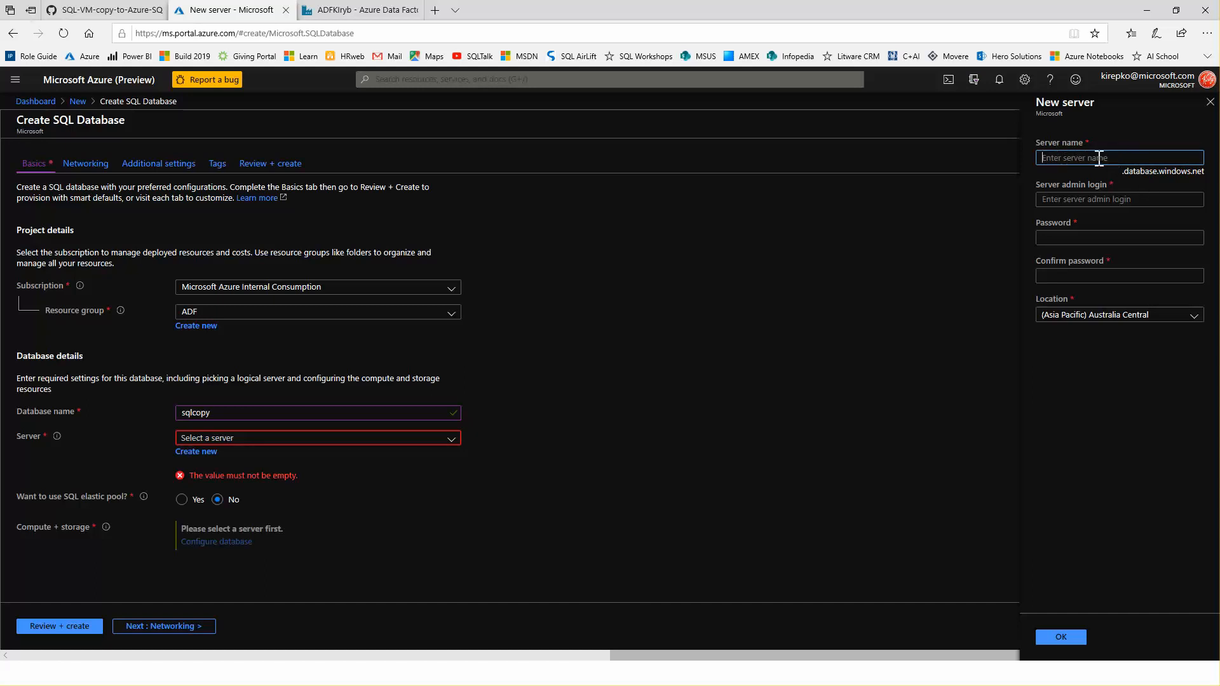
Define server kirbysqlserver with an admin login and password in (US) West US 2.
type("kirbysqlserver")
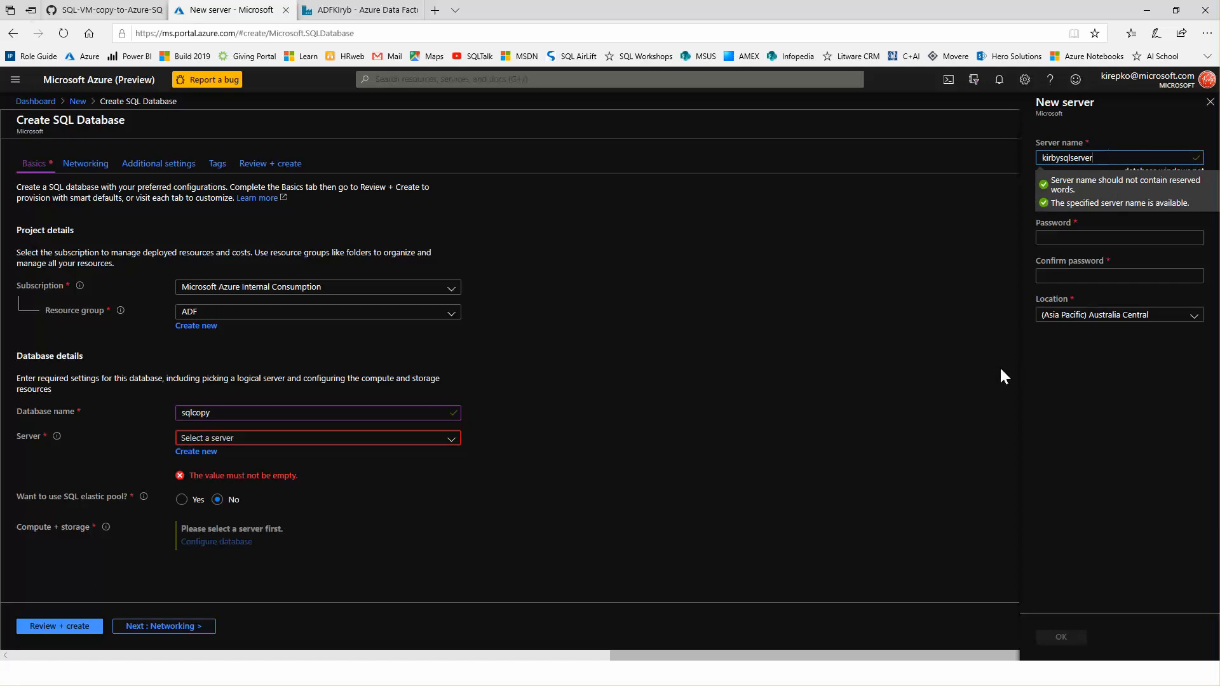
left_click(1054, 376)
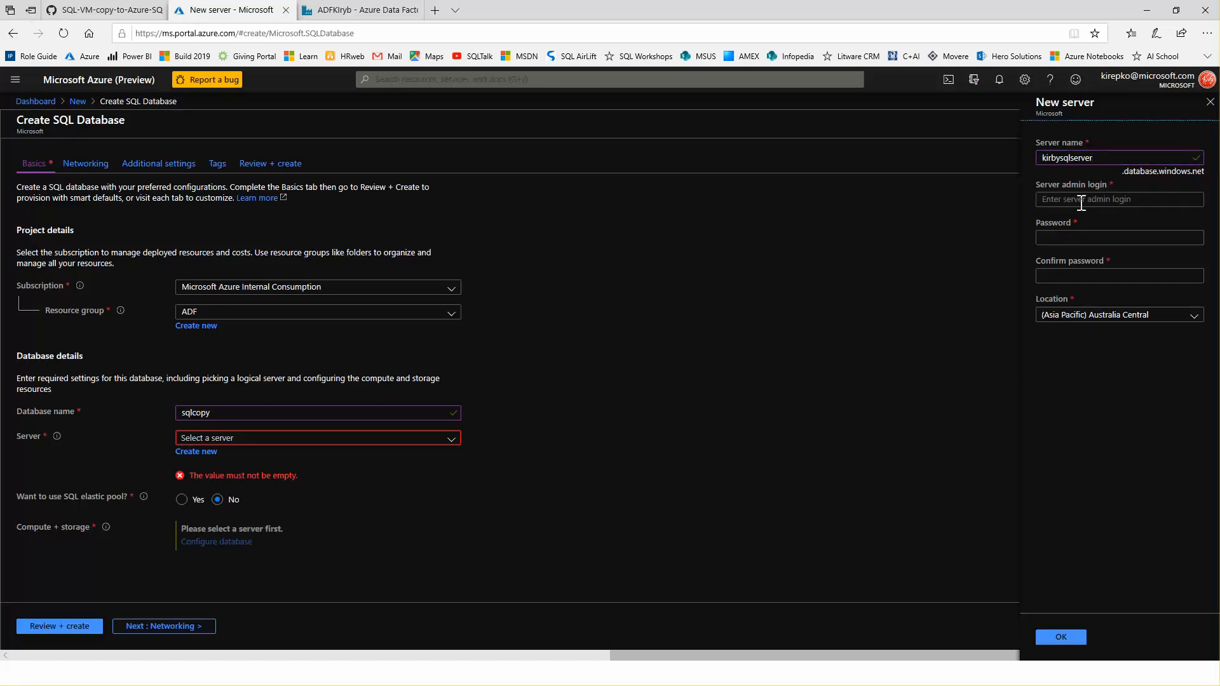
left_click(1183, 318)
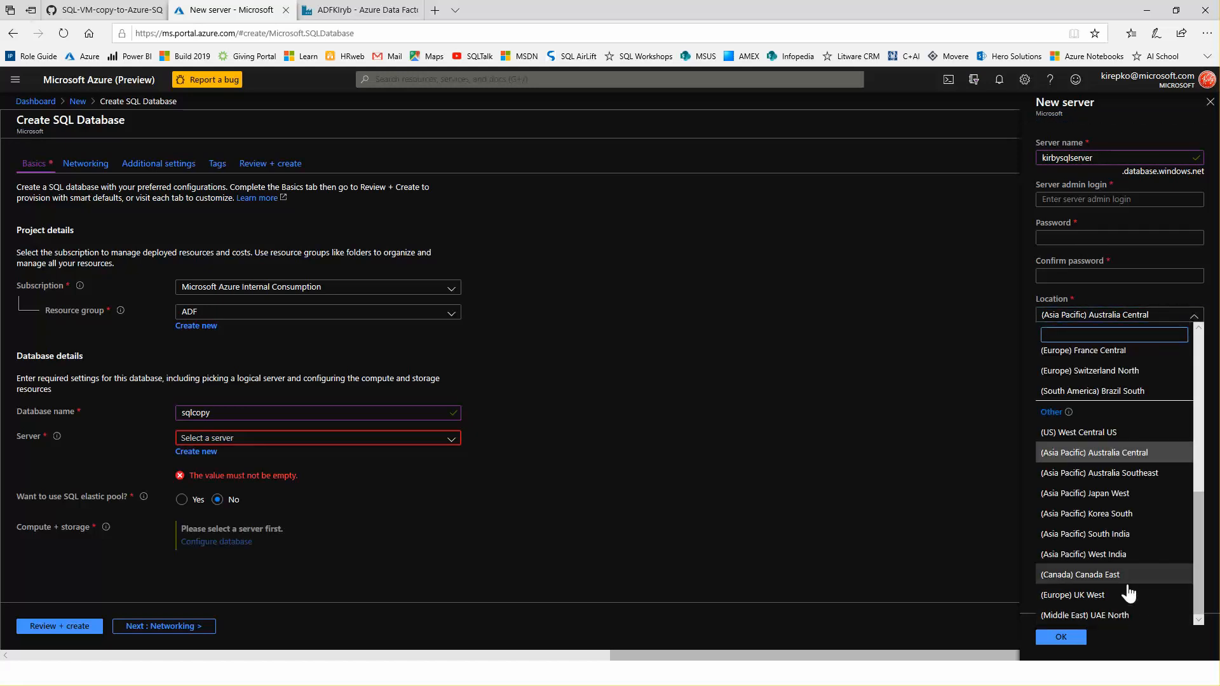
scroll(1129, 594, "up", 3)
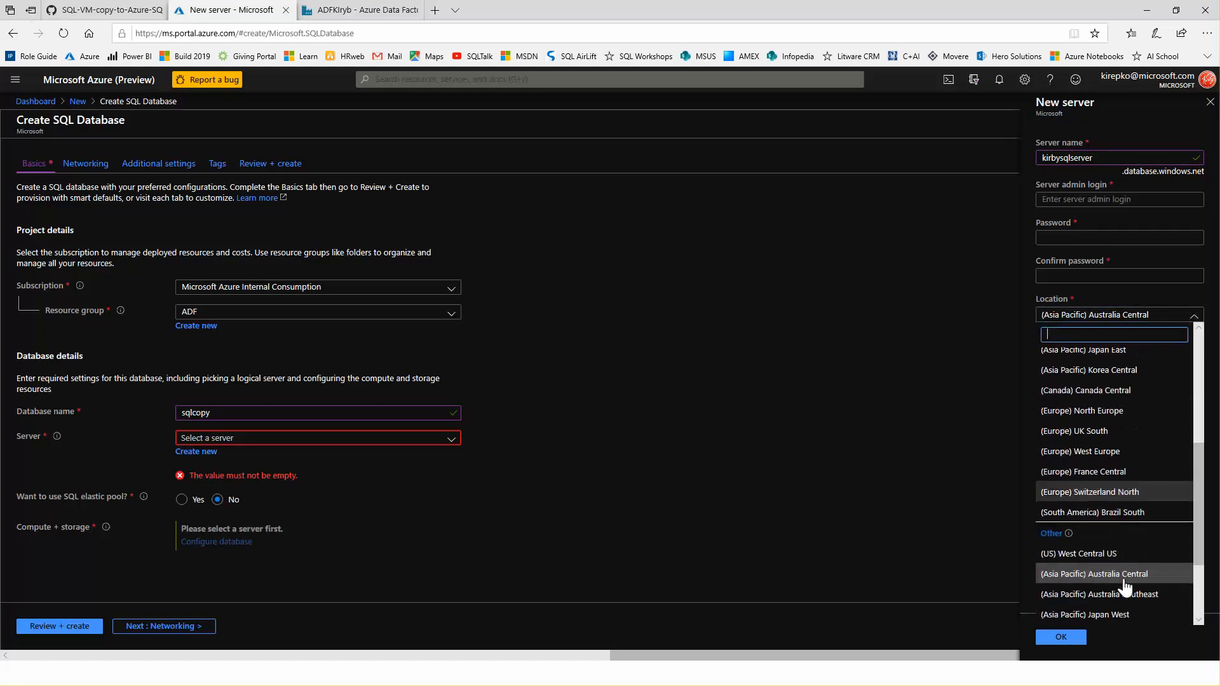
scroll(1125, 589, "down", 2)
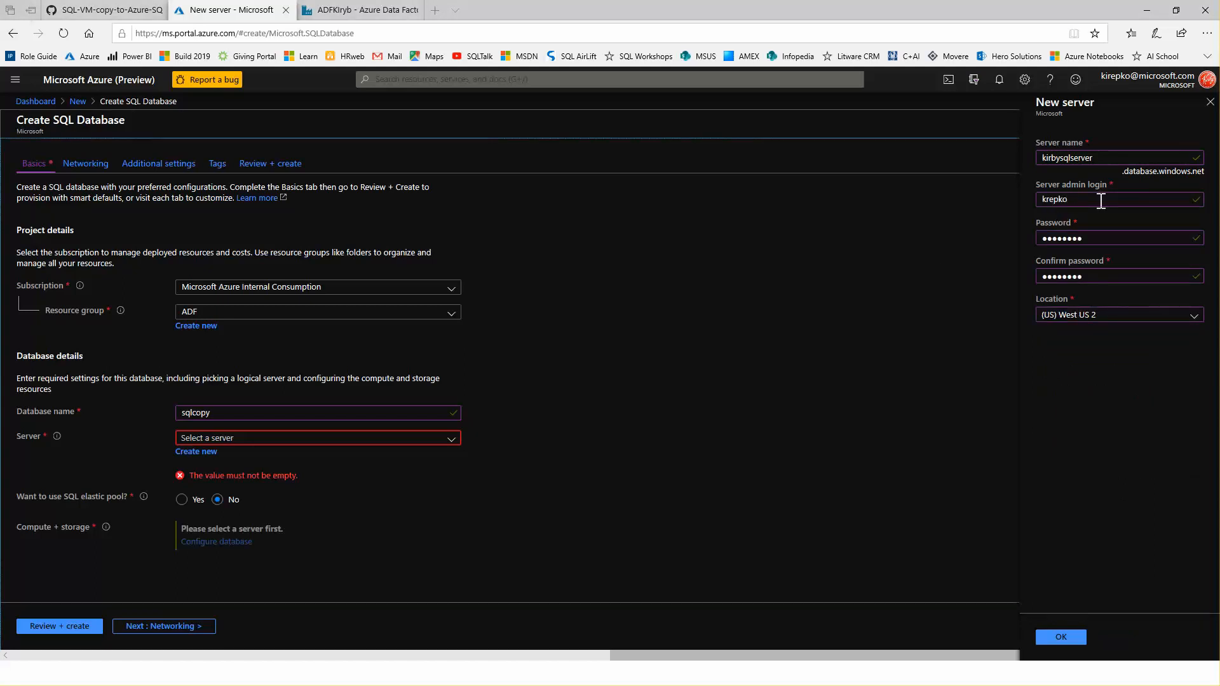
left_click(1072, 639)
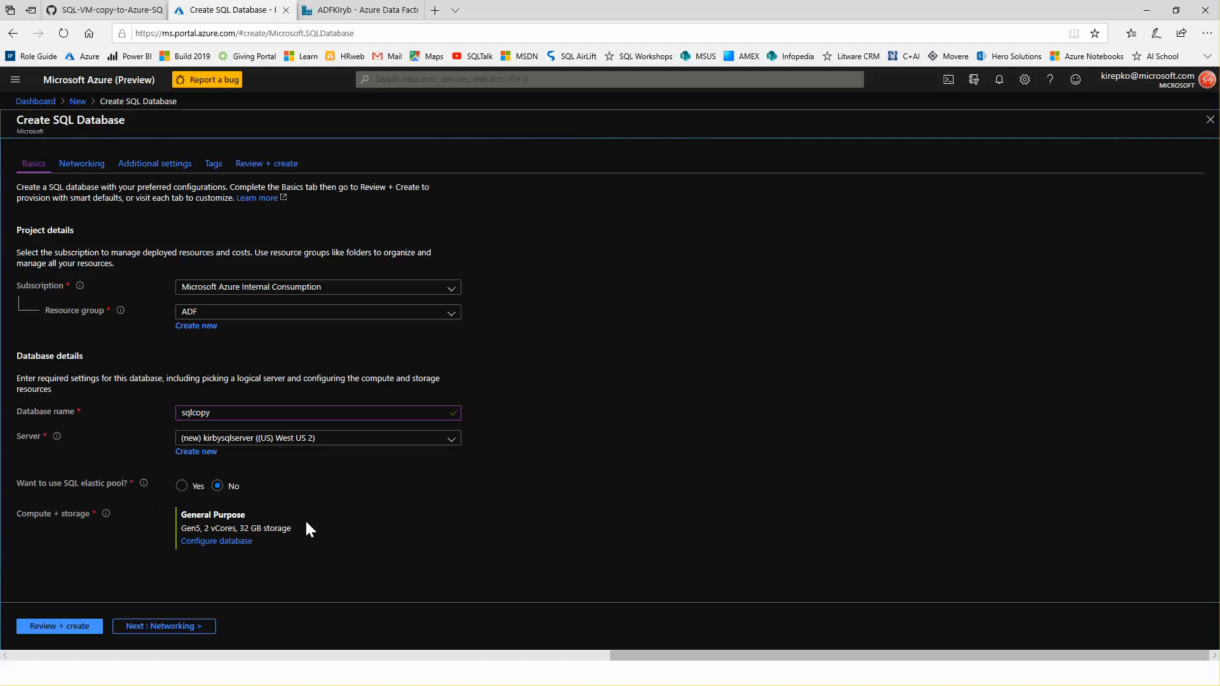
Change the sqlcopy database from General Purpose compute to the Basic tier with 2 GB storage.
left_click(223, 543)
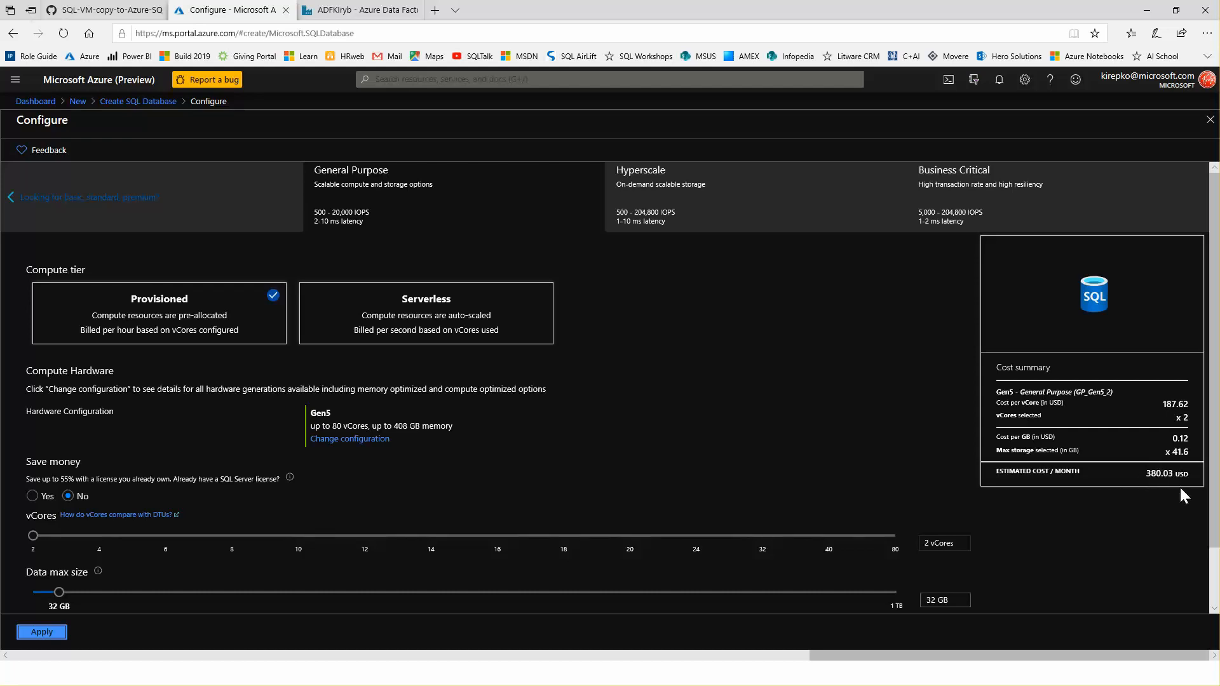
left_click(88, 203)
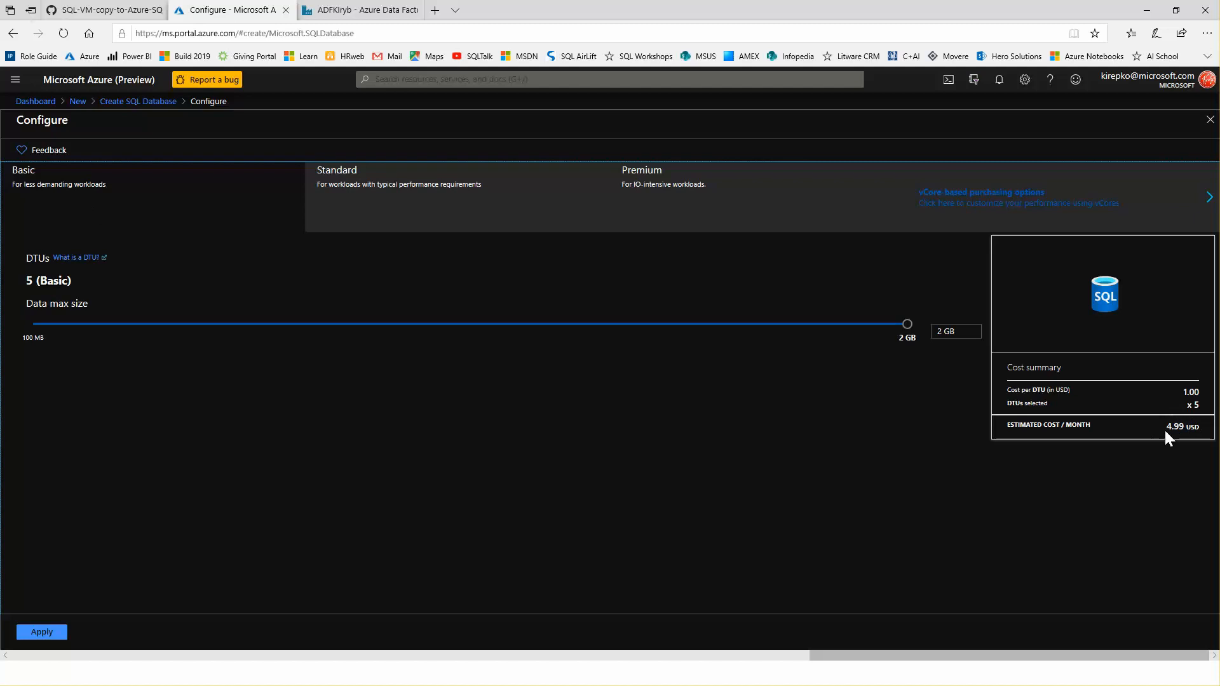
left_click(41, 633)
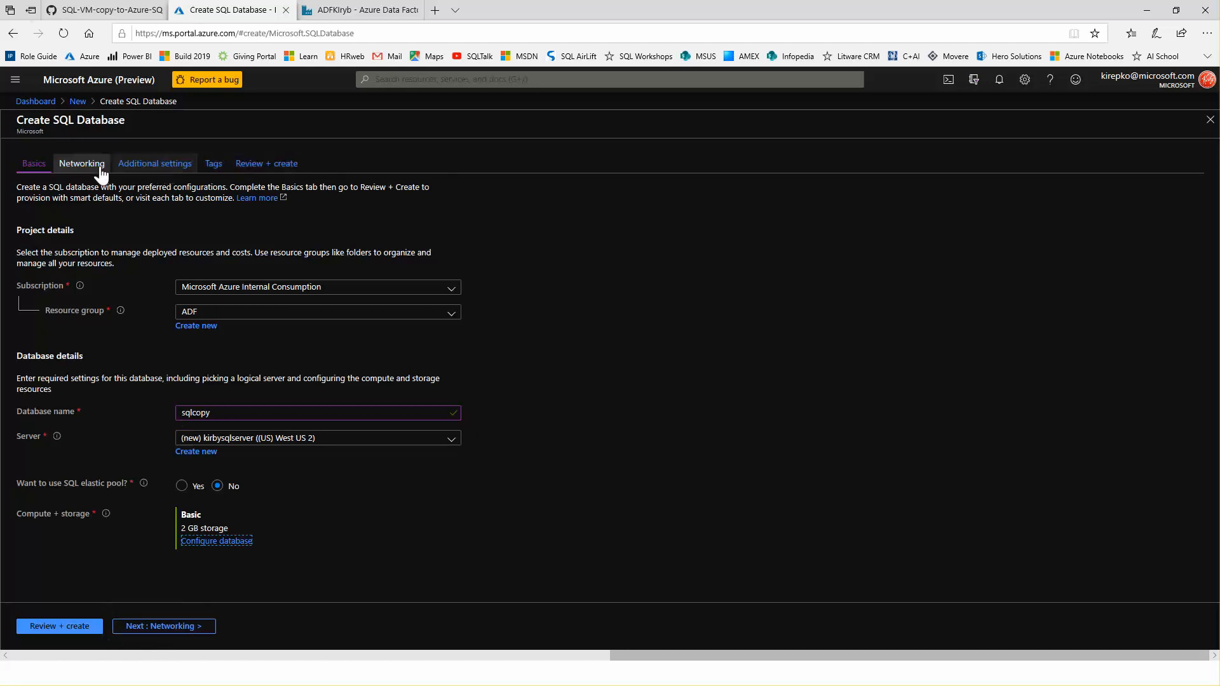
Review and create the sqlcopy database on kirbysqlserver, then open the deployed resource.
left_click(60, 628)
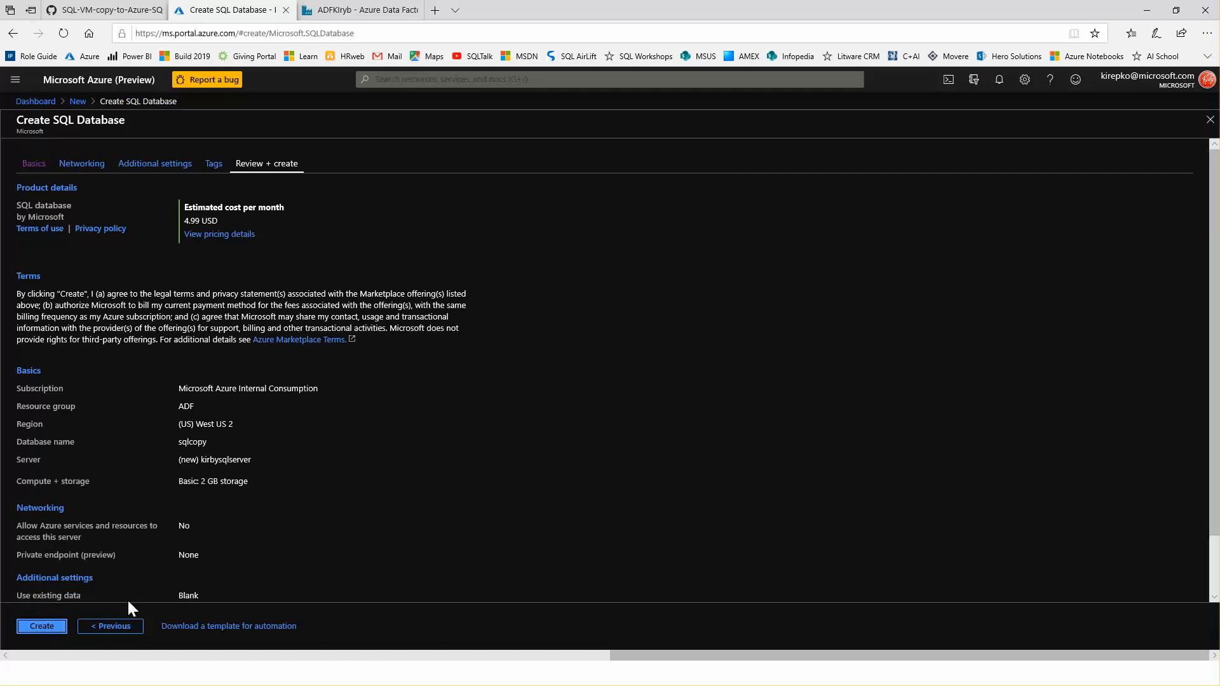
left_click(42, 626)
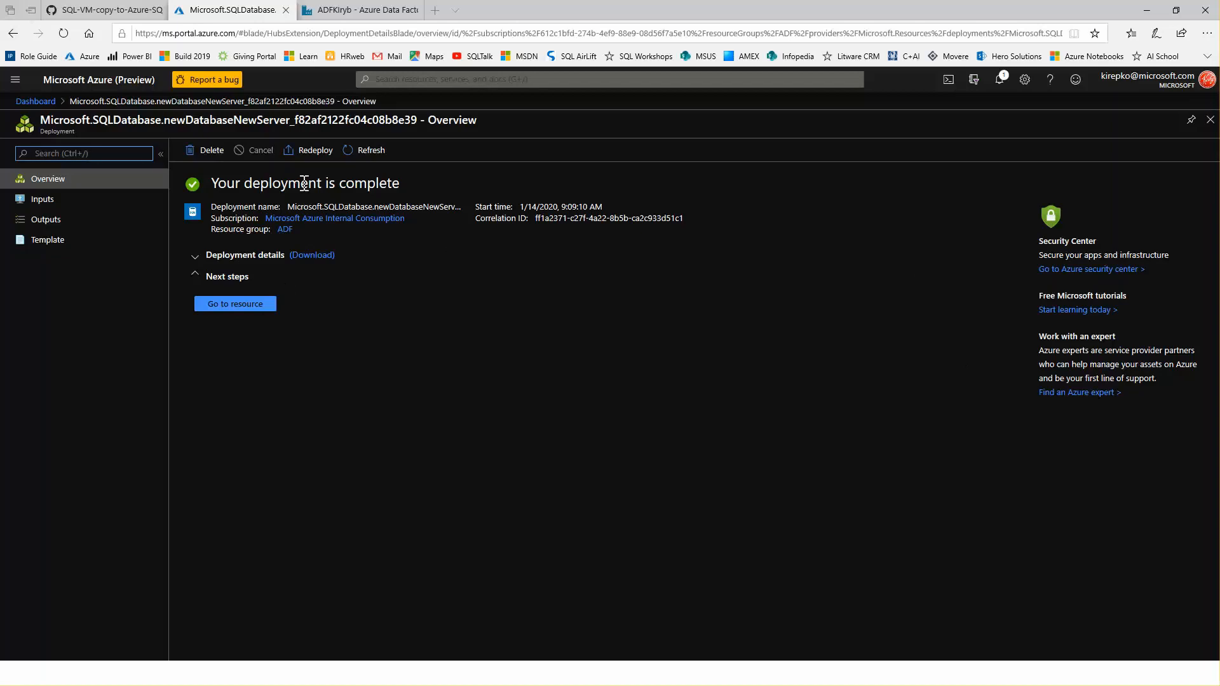
left_click(242, 305)
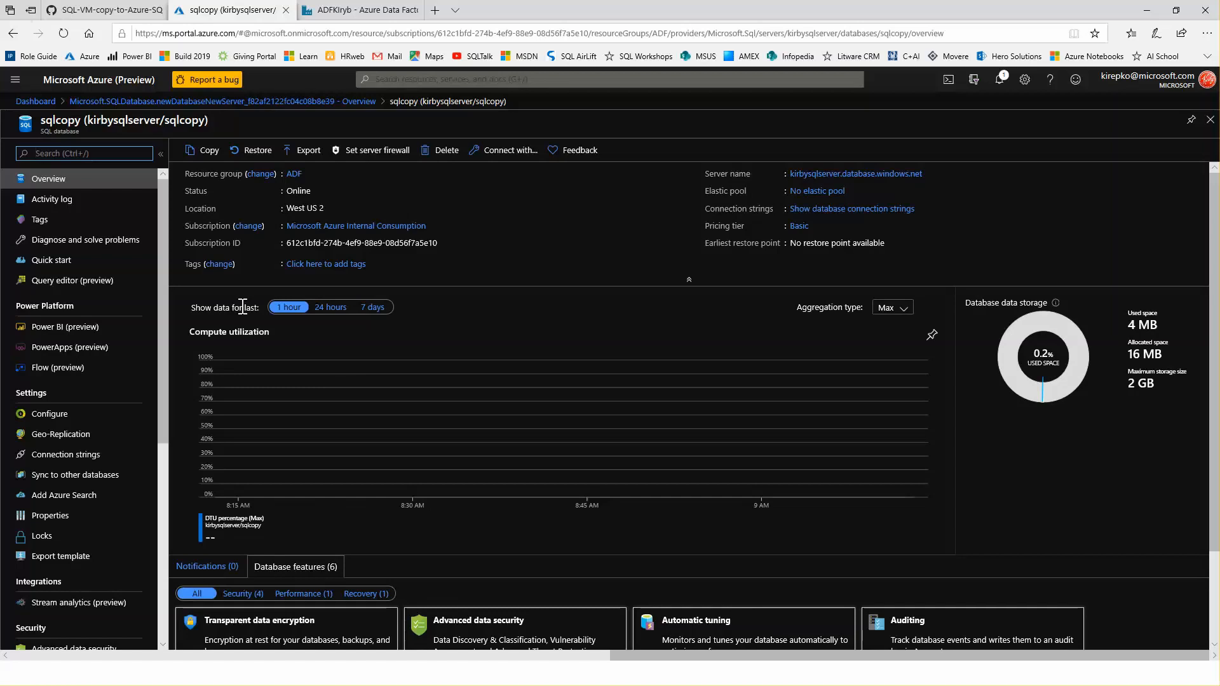
Add the client IP rule and allow Azure services on kirbysqlserver's firewall, save, then return to GitHub.
left_click(377, 152)
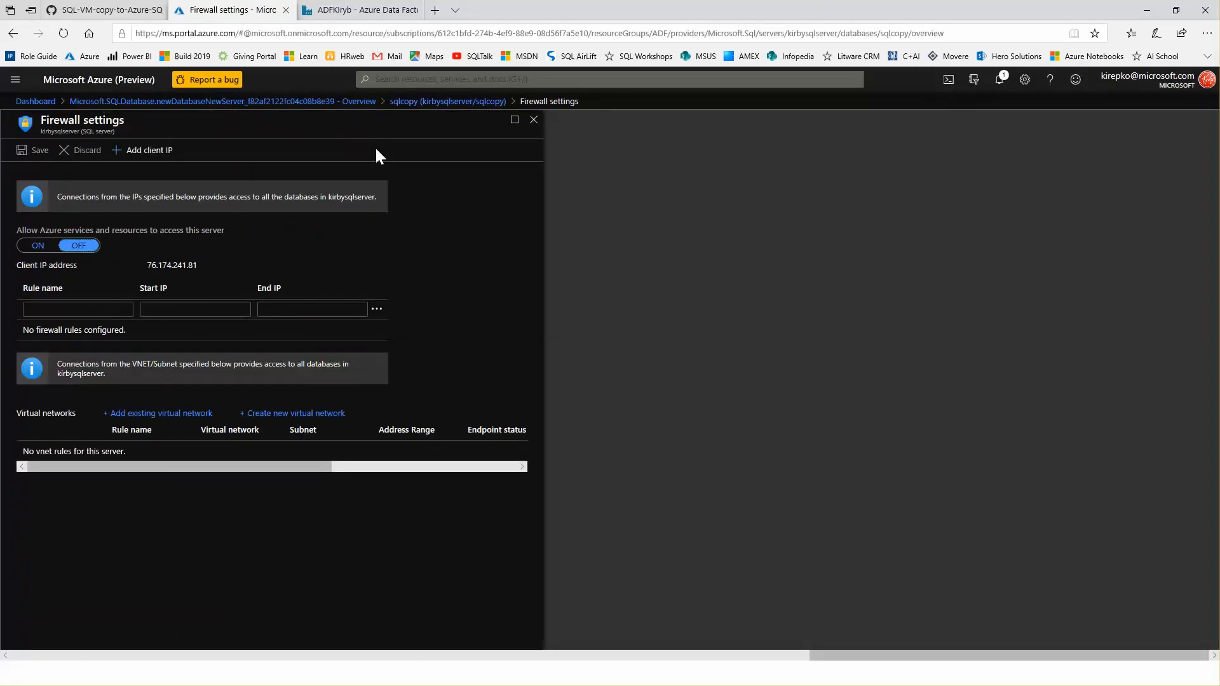
left_click(151, 154)
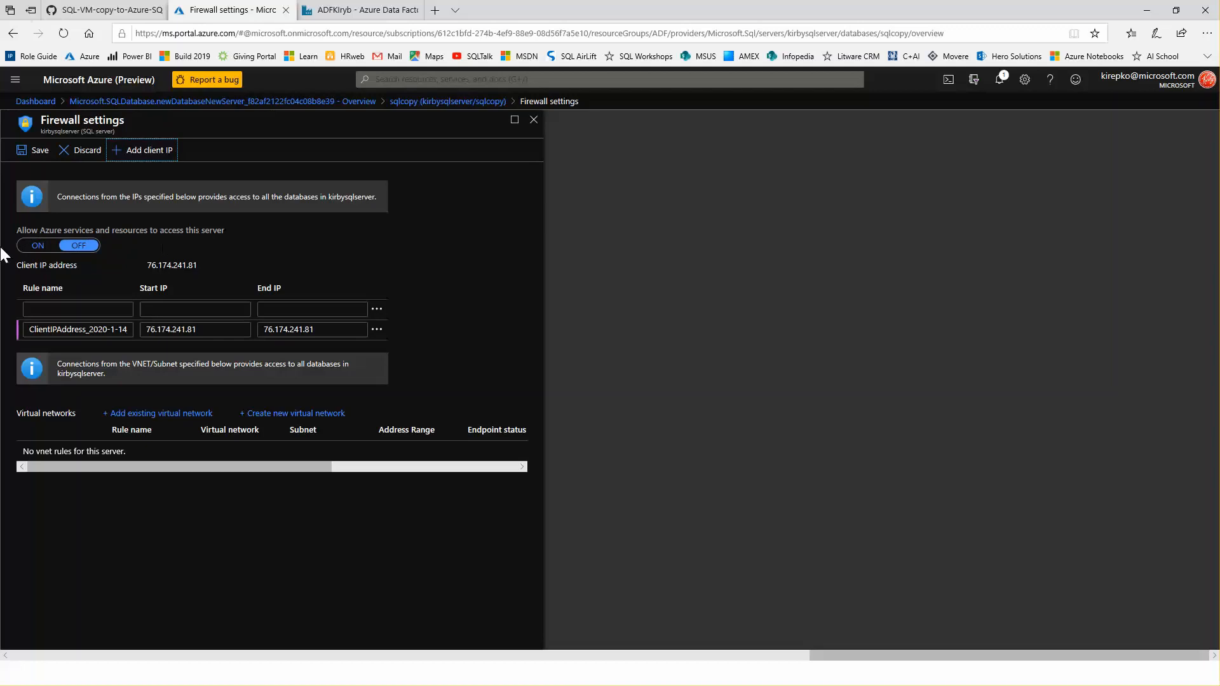
left_click(38, 247)
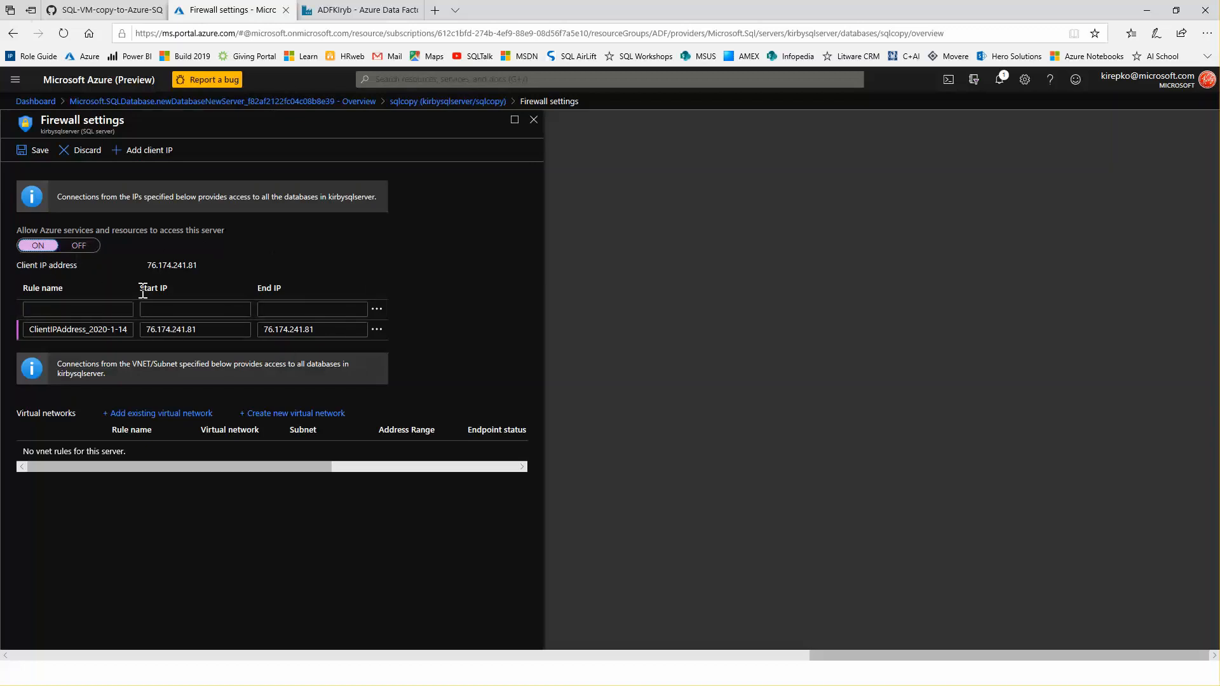
left_click(32, 151)
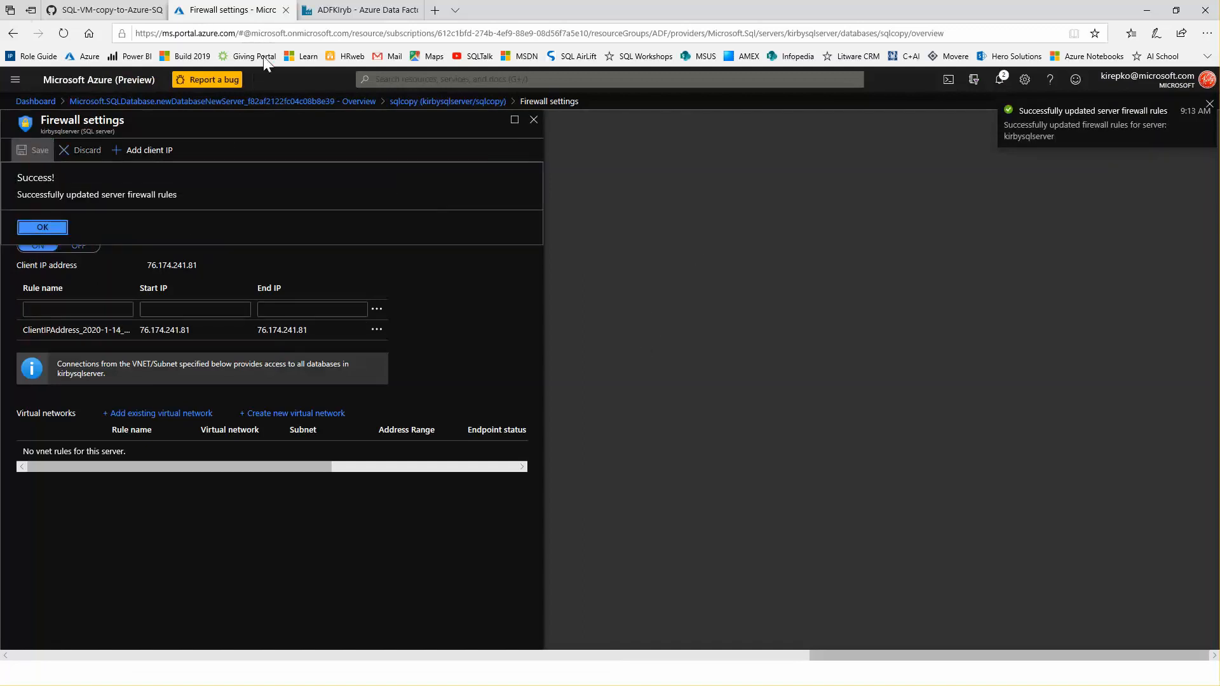
left_click(361, 9)
left_click(112, 11)
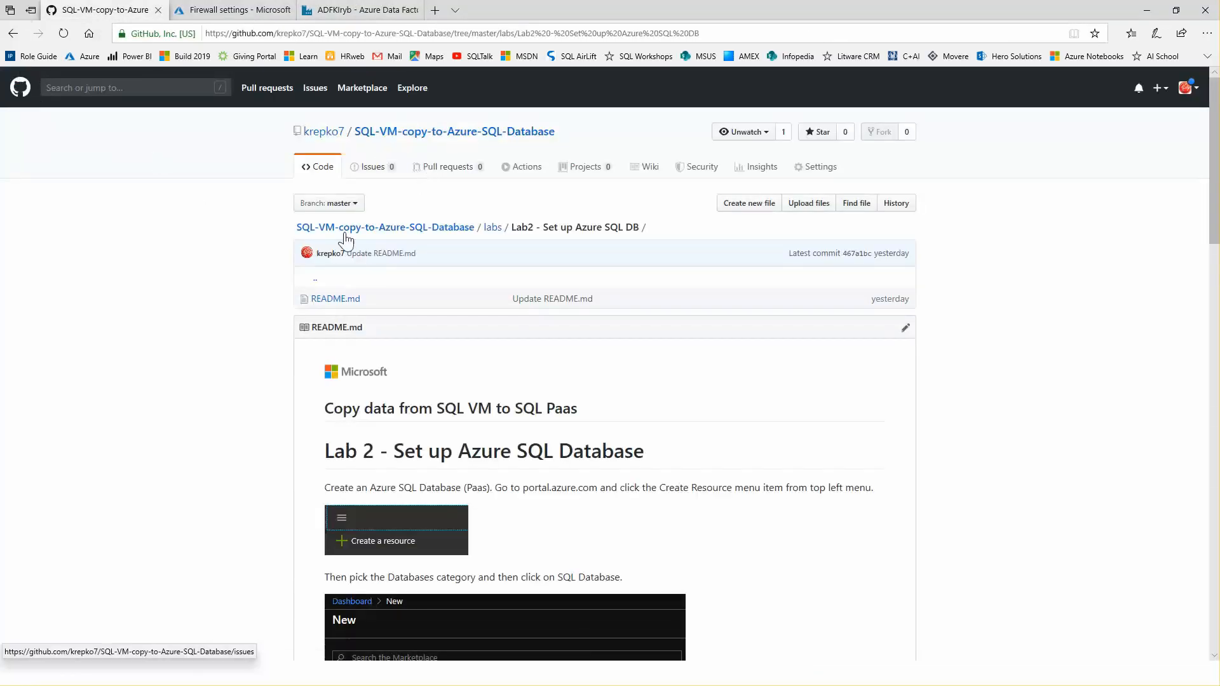
Browse the repository's labs > Lab3 folder and open Create Person Table.sql.
left_click(487, 232)
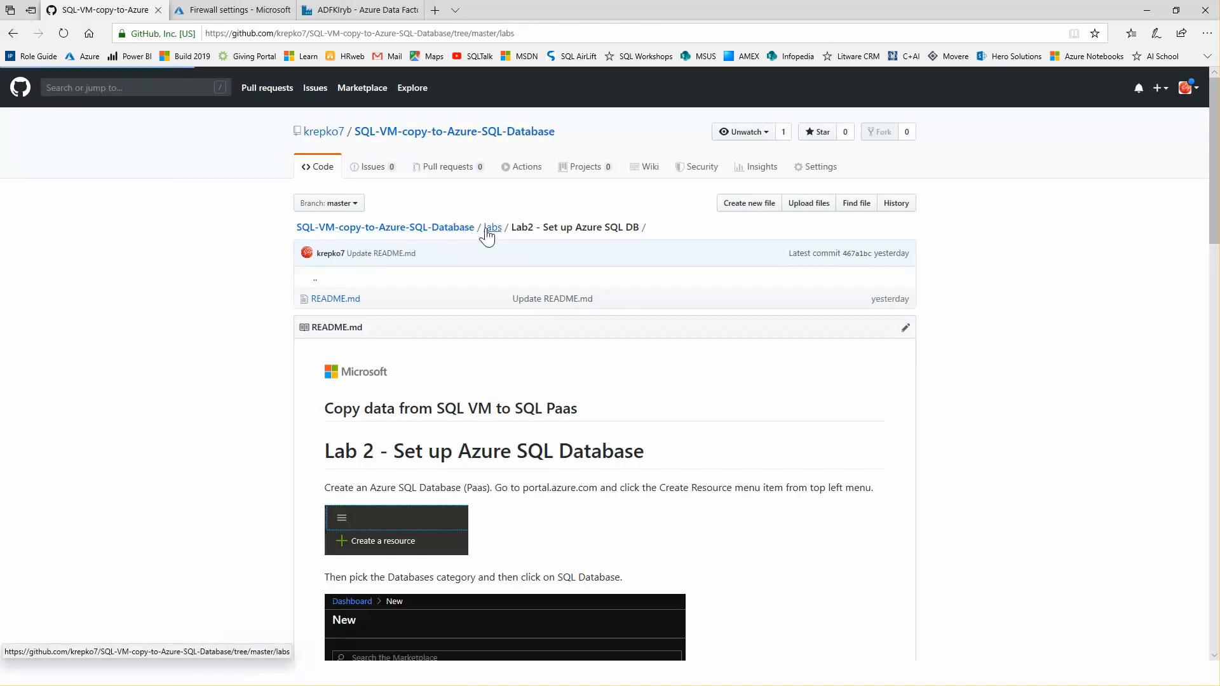
left_click(404, 347)
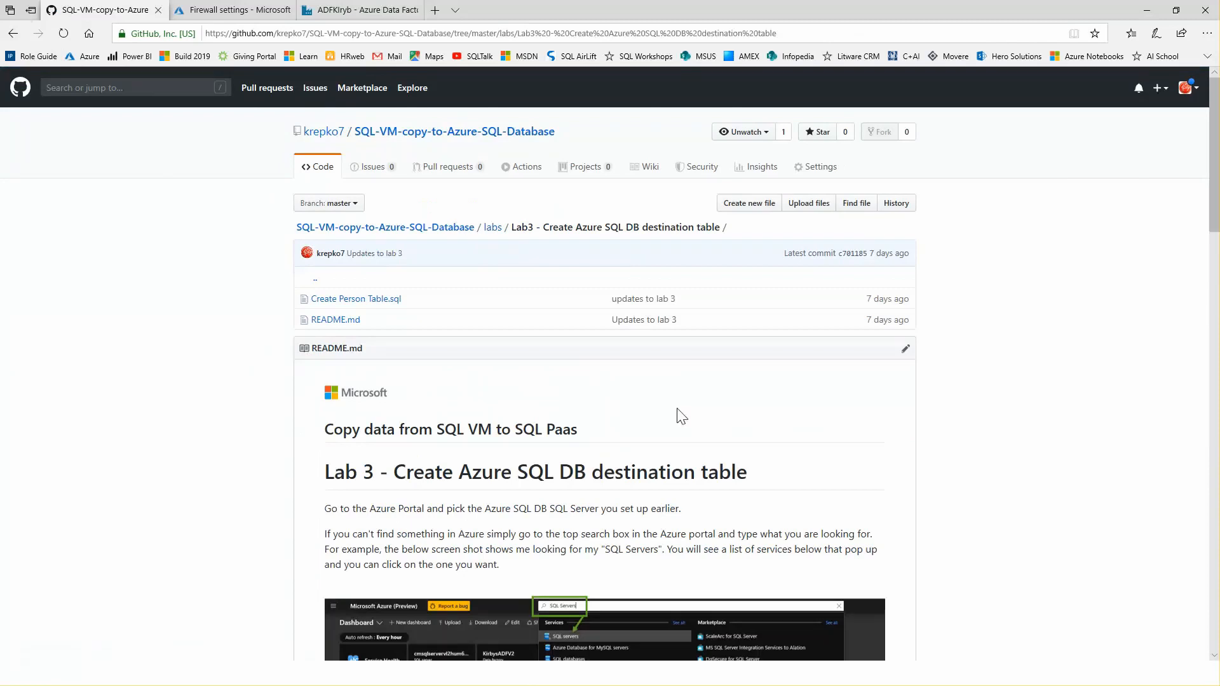
scroll(681, 416, "down", 12)
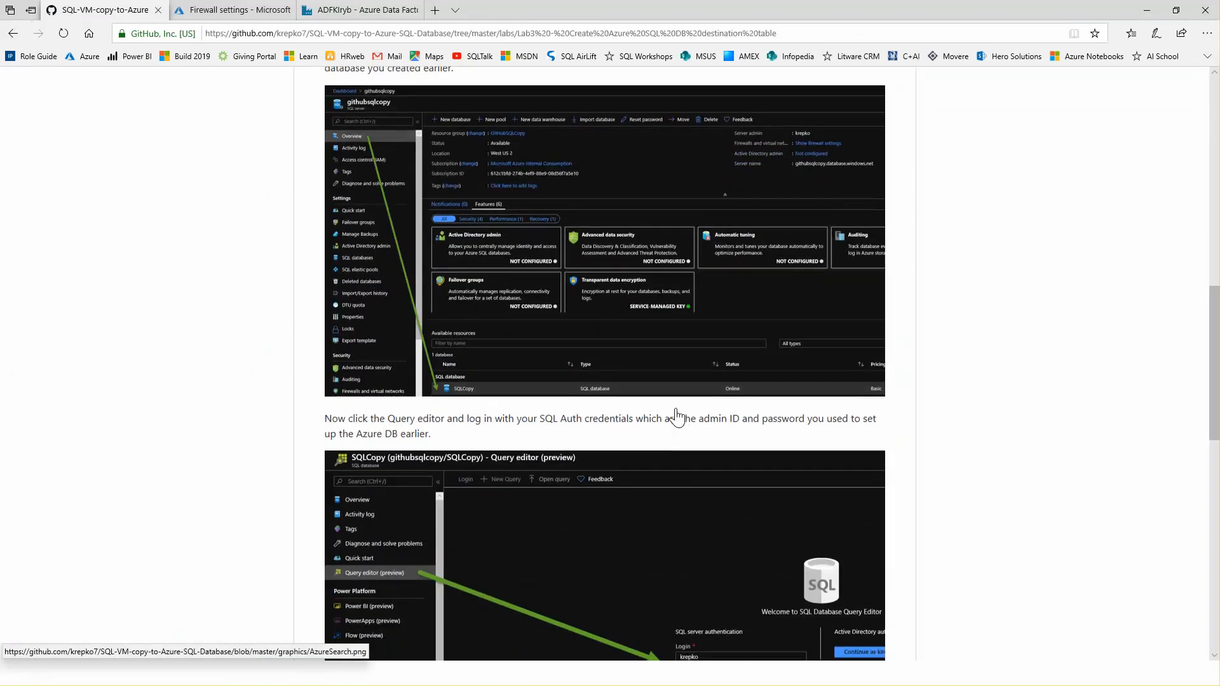
scroll(677, 417, "down", 5)
scroll(677, 418, "up", 20)
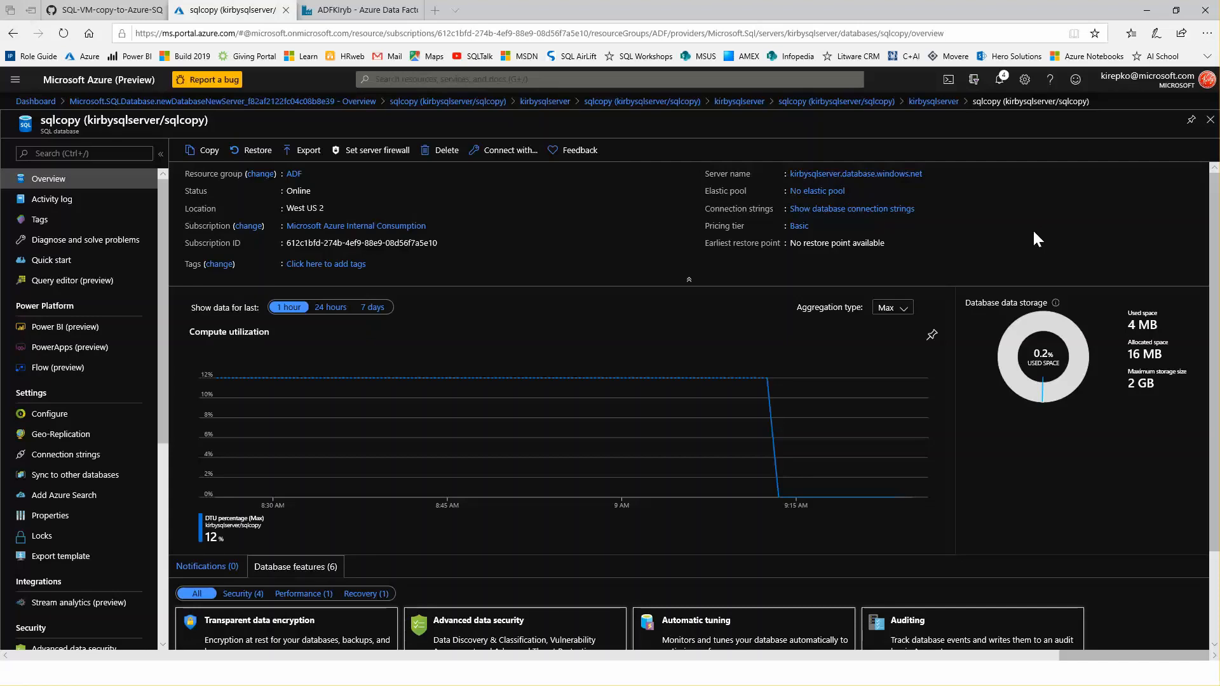
mouse_move(906, 180)
left_click(102, 13)
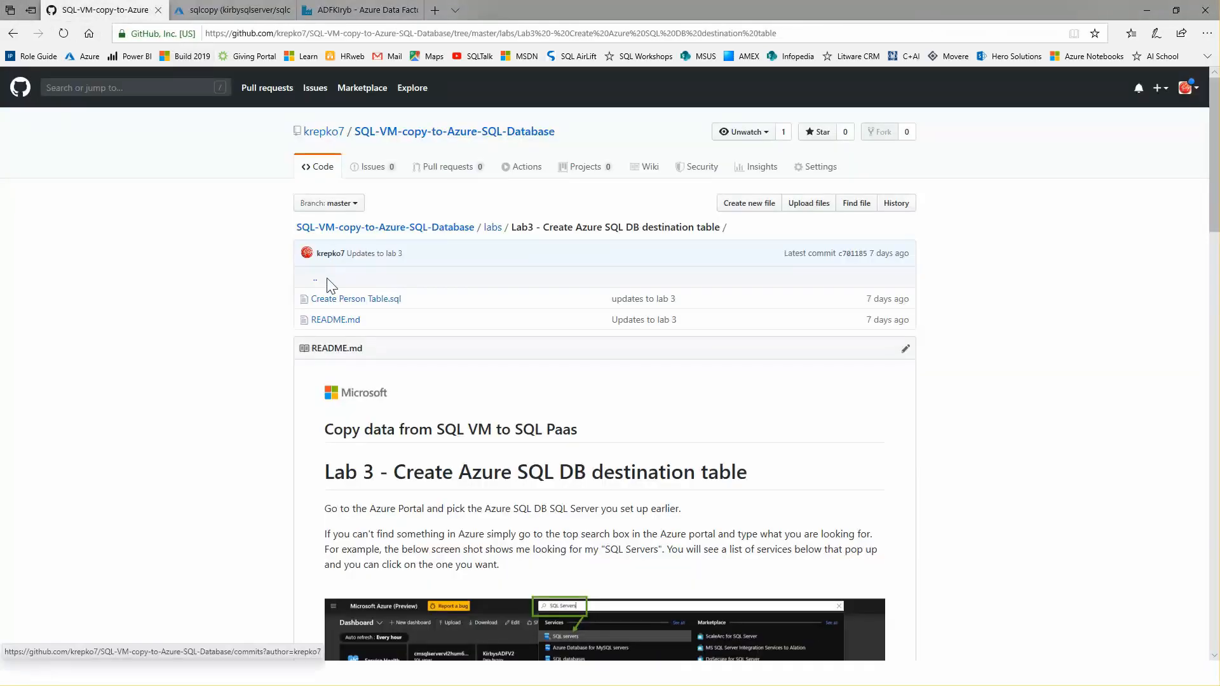
left_click(356, 300)
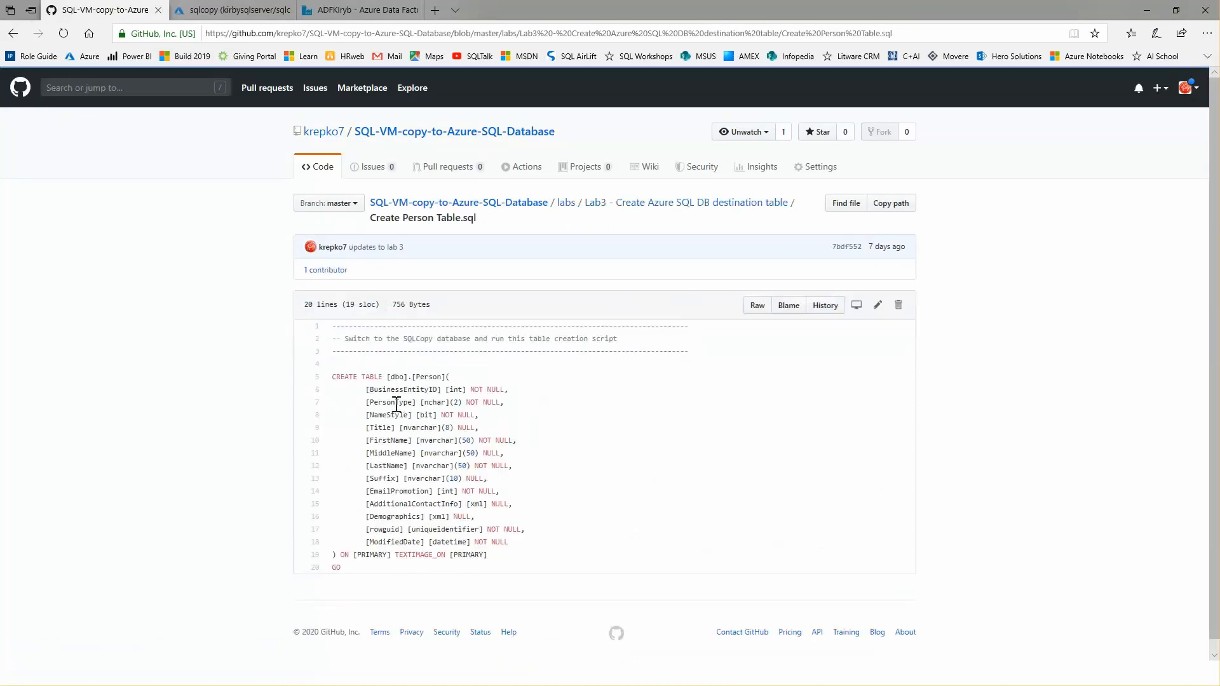
Copy the whole CREATE TABLE statement and return to the portal's sqlcopy database.
left_click_drag(345, 565, 334, 381)
right_click(334, 382)
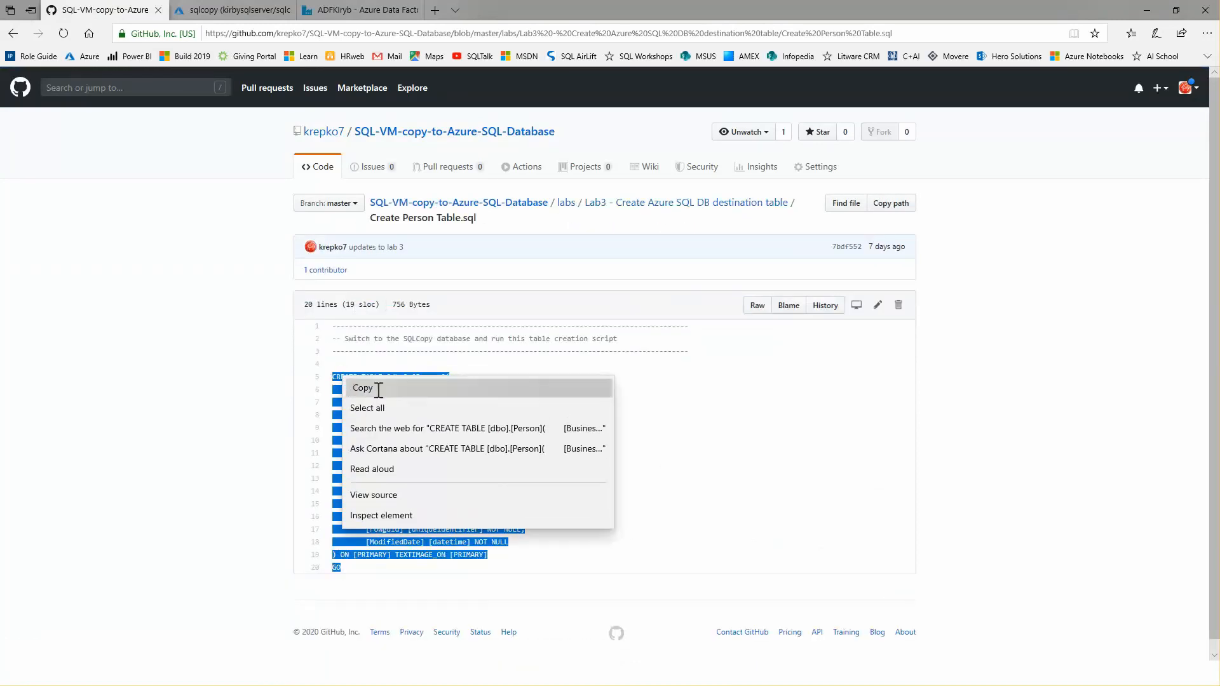
left_click(359, 386)
left_click(210, 9)
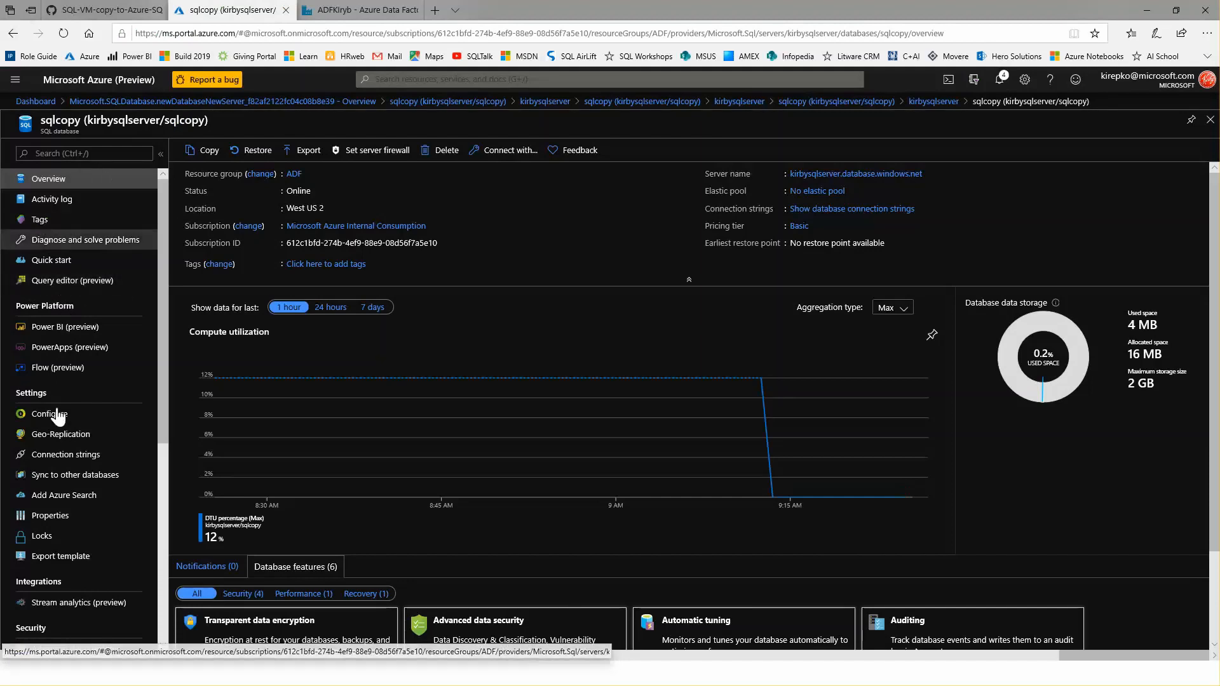
Open the sqlcopy Query editor (preview) and log in with the SQL login password.
left_click(54, 288)
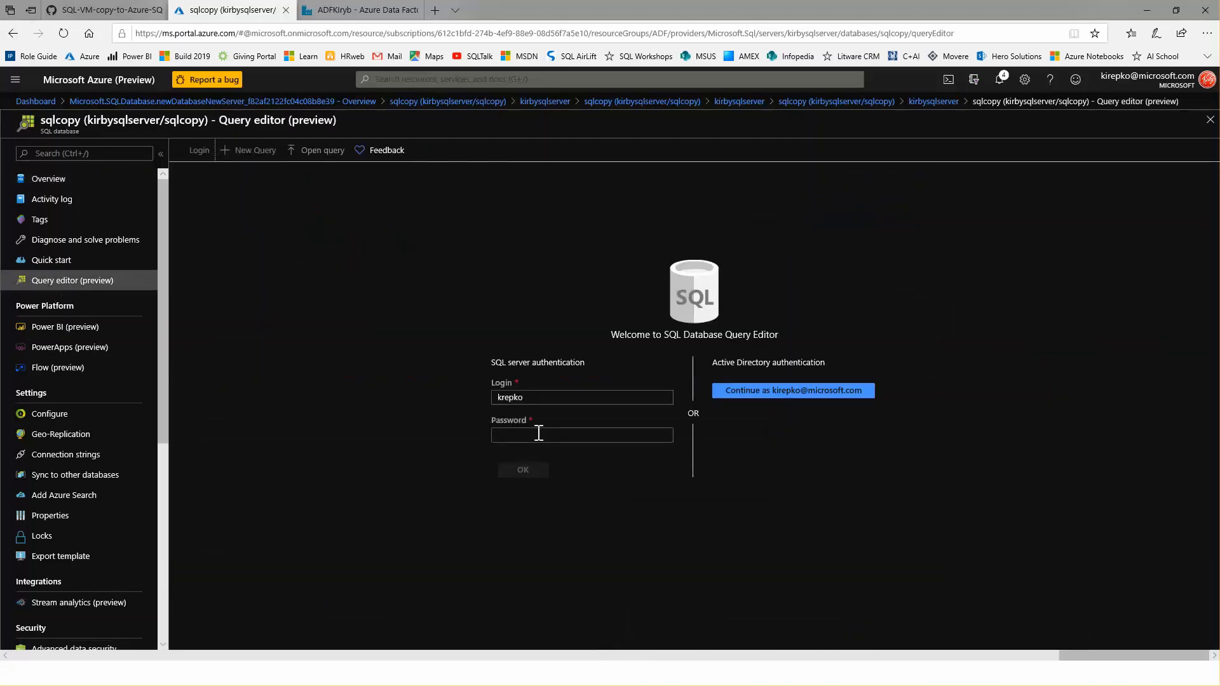
left_click(539, 432)
type("••••••")
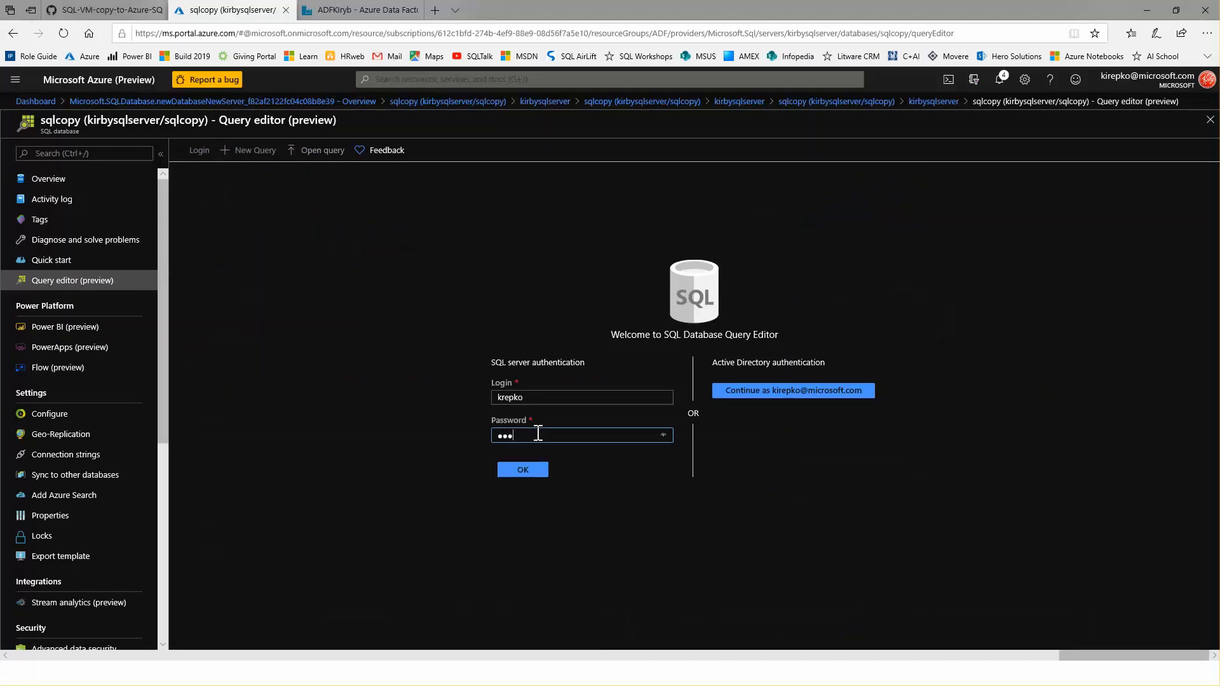
type("••")
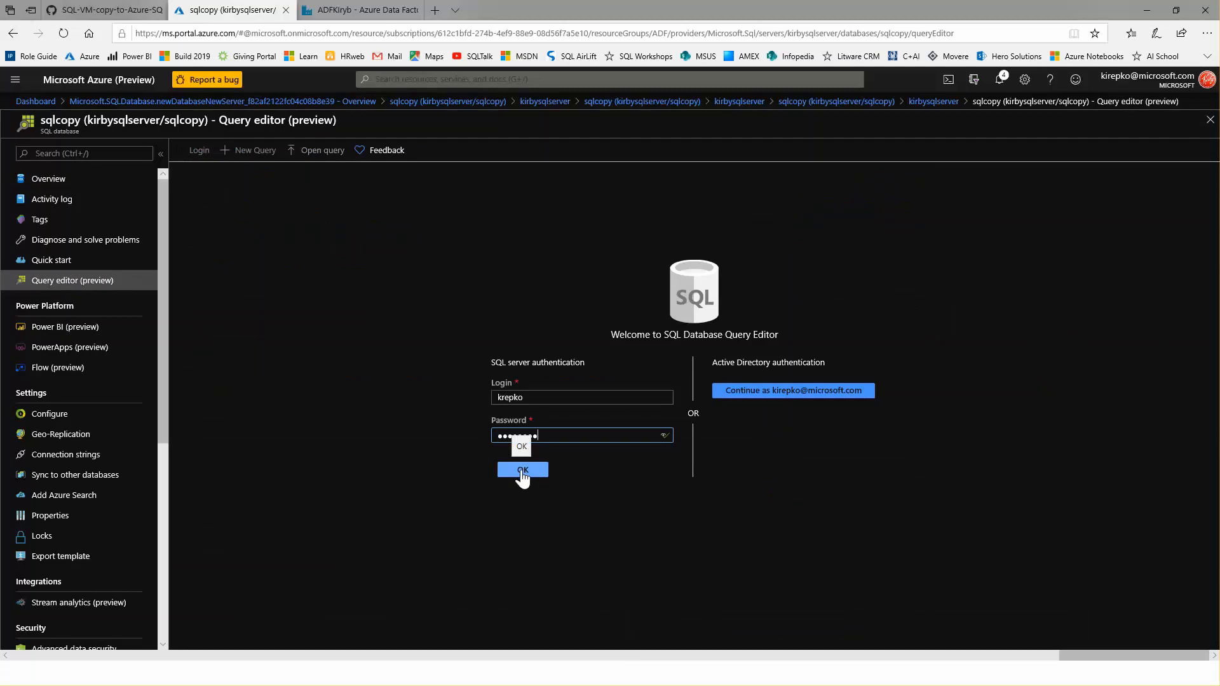
left_click(522, 470)
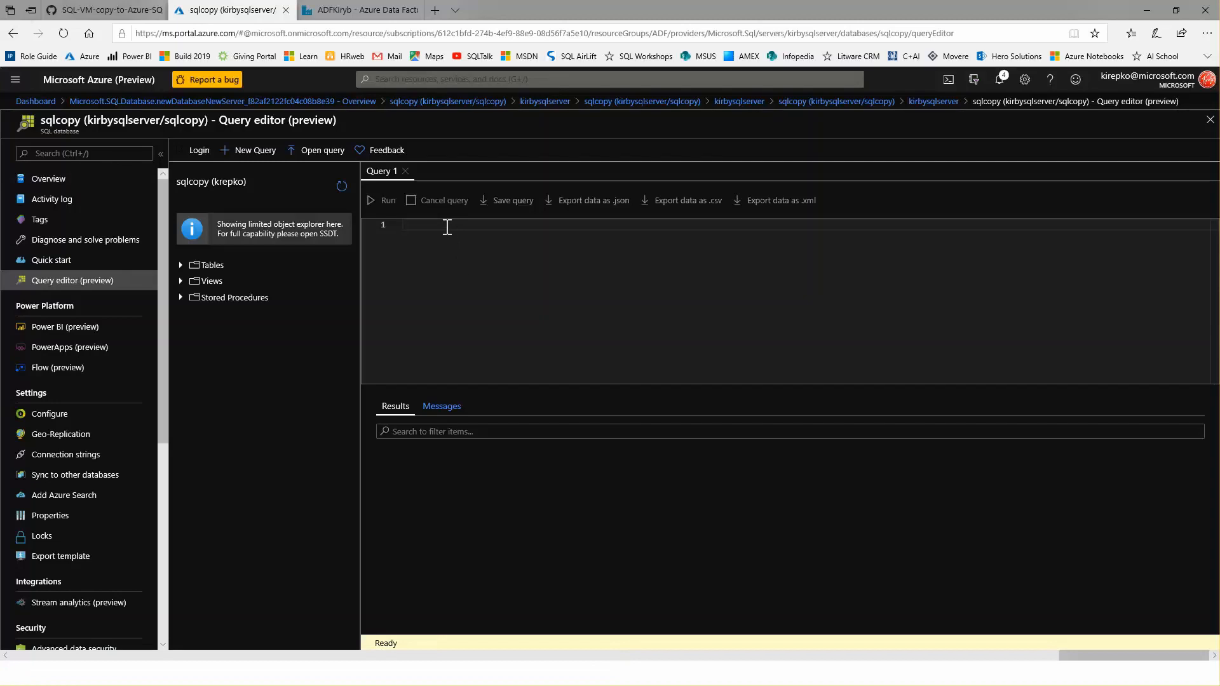
Paste and run the CREATE TABLE [dbo].[Person] script, then confirm dbo.Person appears under Tables.
key("ctrl+v")
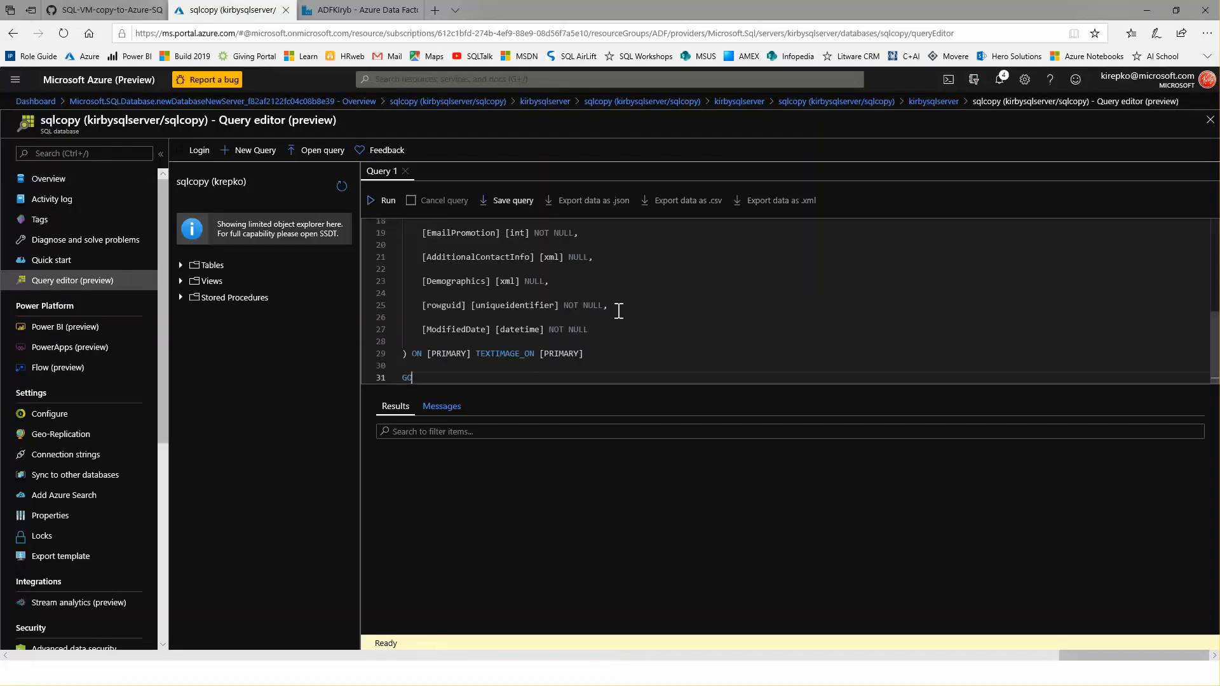
left_click(388, 200)
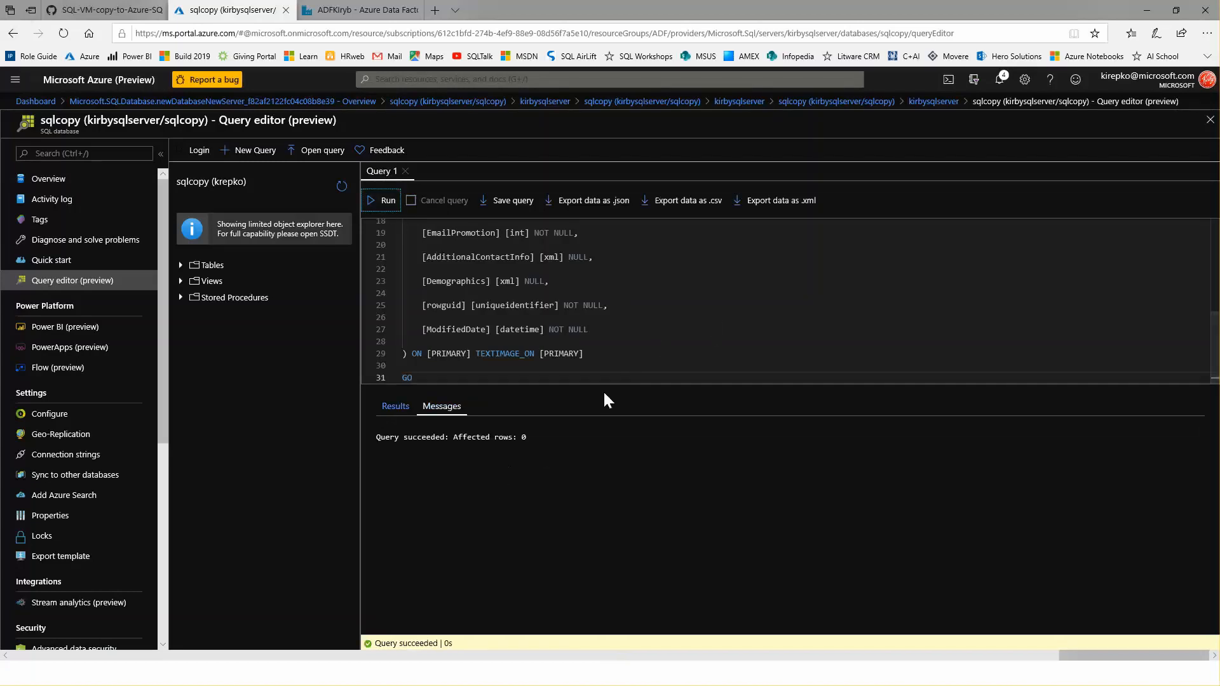
left_click(181, 265)
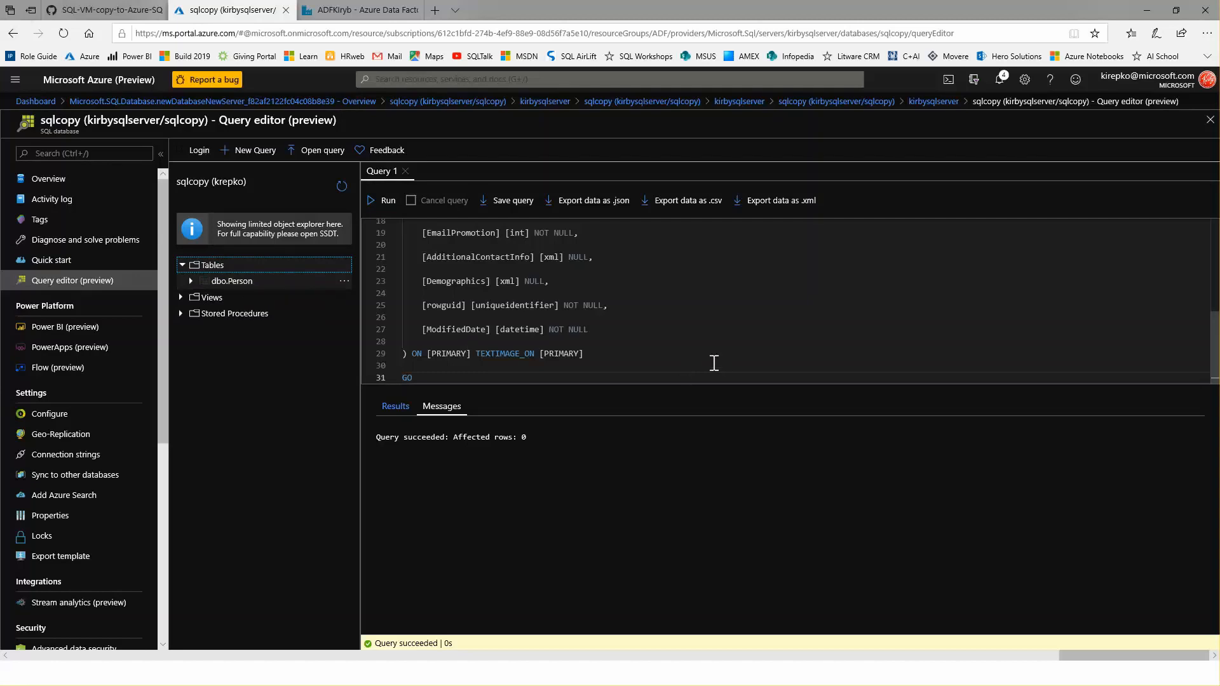
scroll(730, 312, "up", 6)
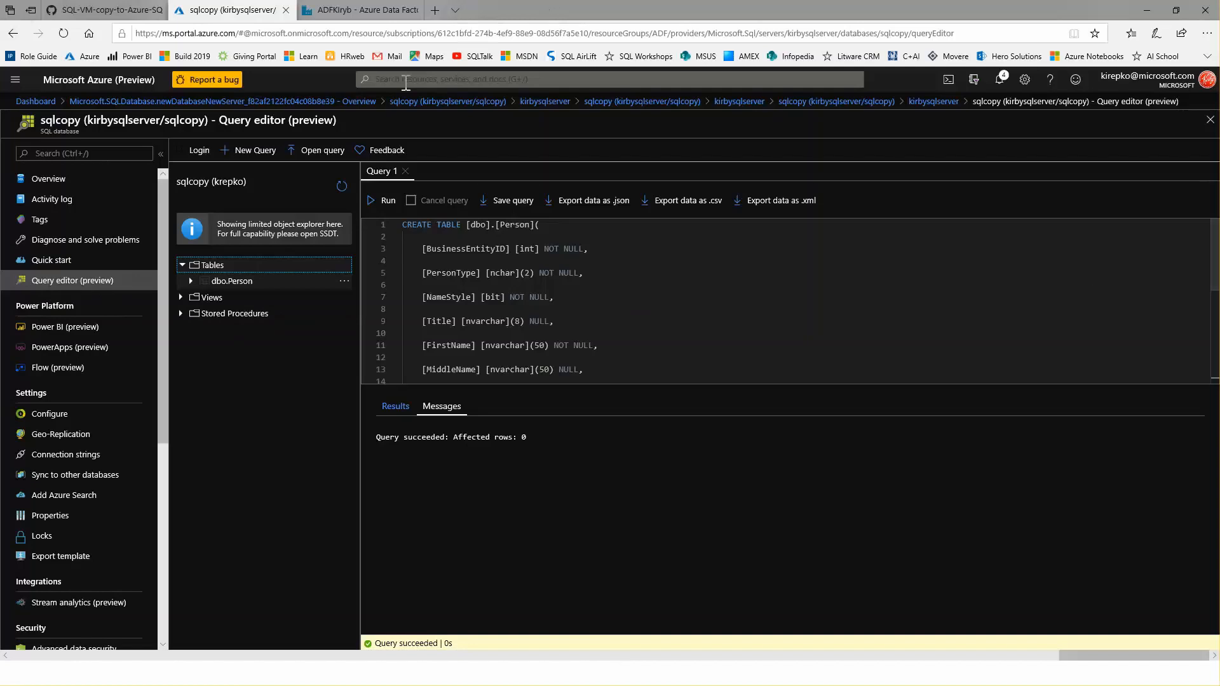
mouse_move(371, 16)
In the ADFKiryb factory, start a new linked service, searching 'sql' and choosing Azure SQL Database.
left_click(358, 11)
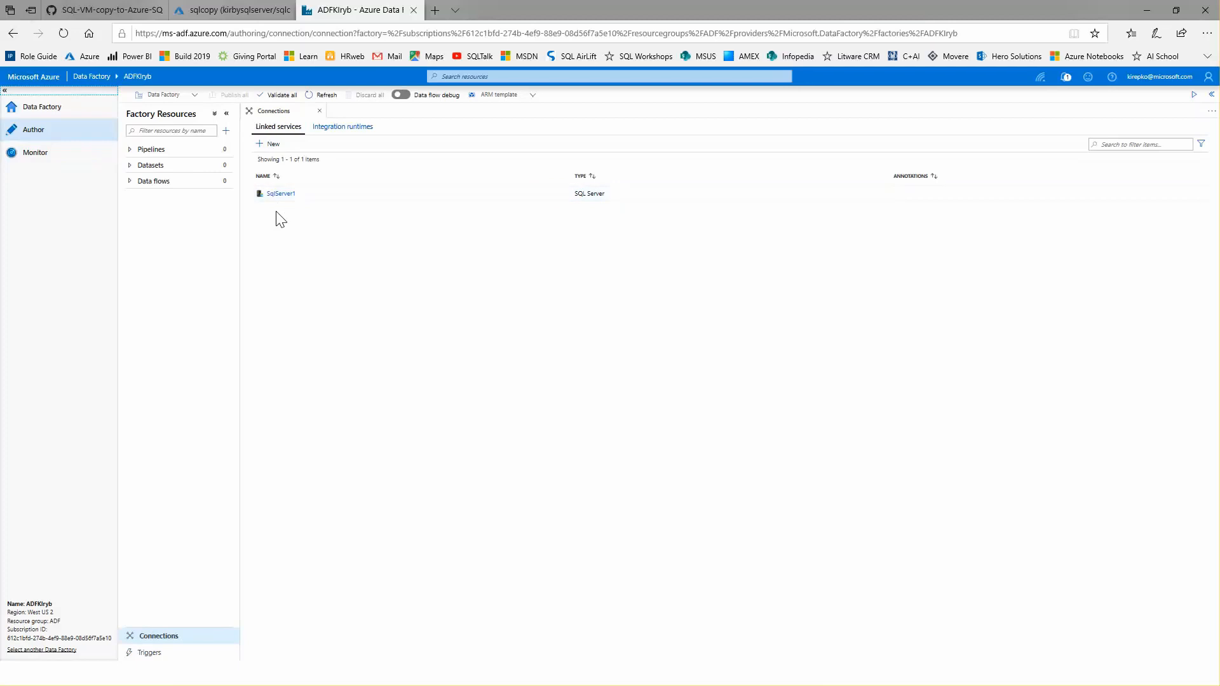
left_click(273, 145)
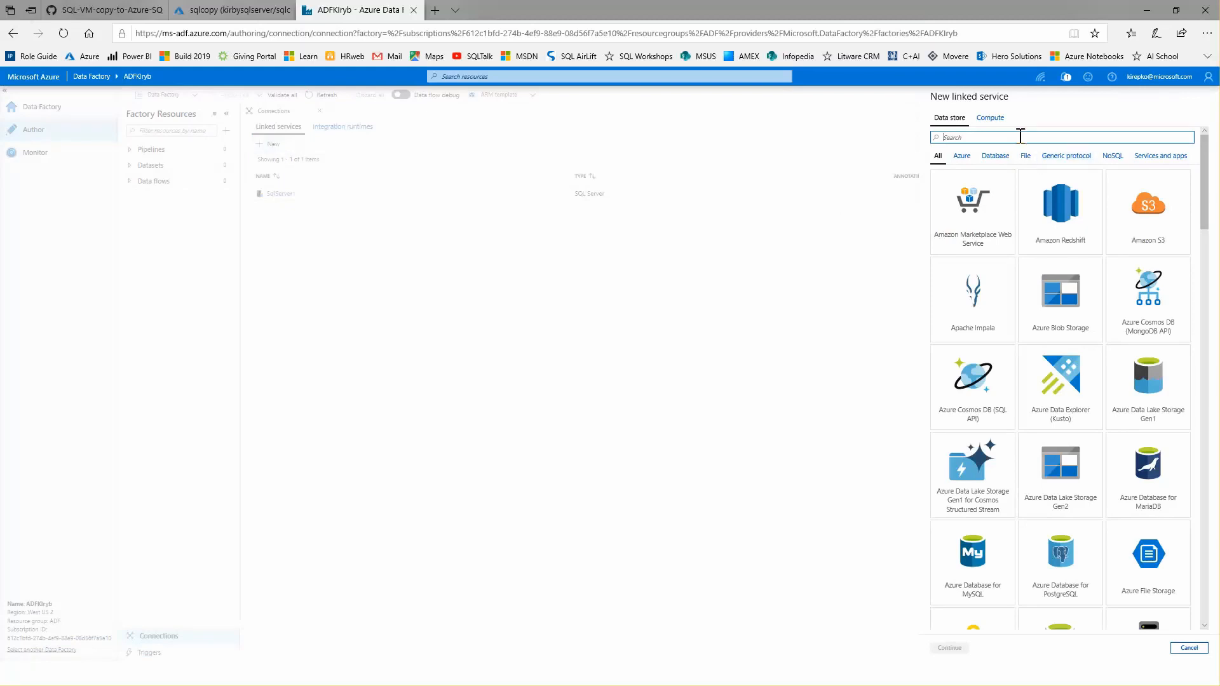
type("sql")
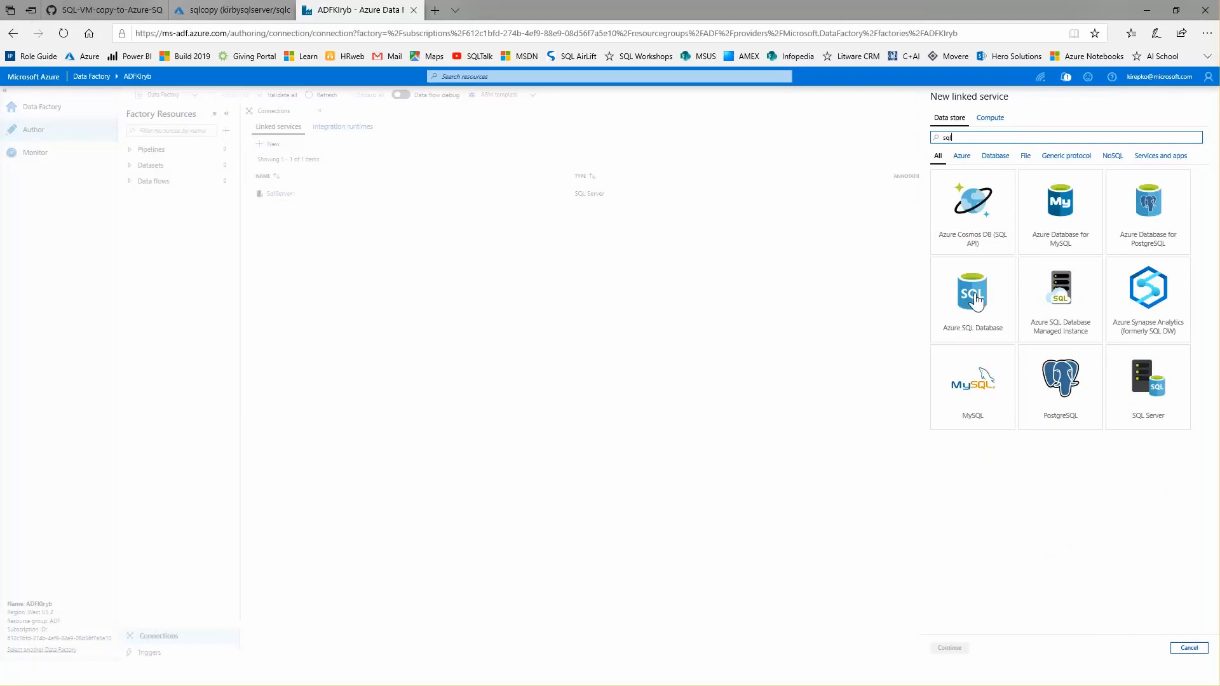
left_click(974, 303)
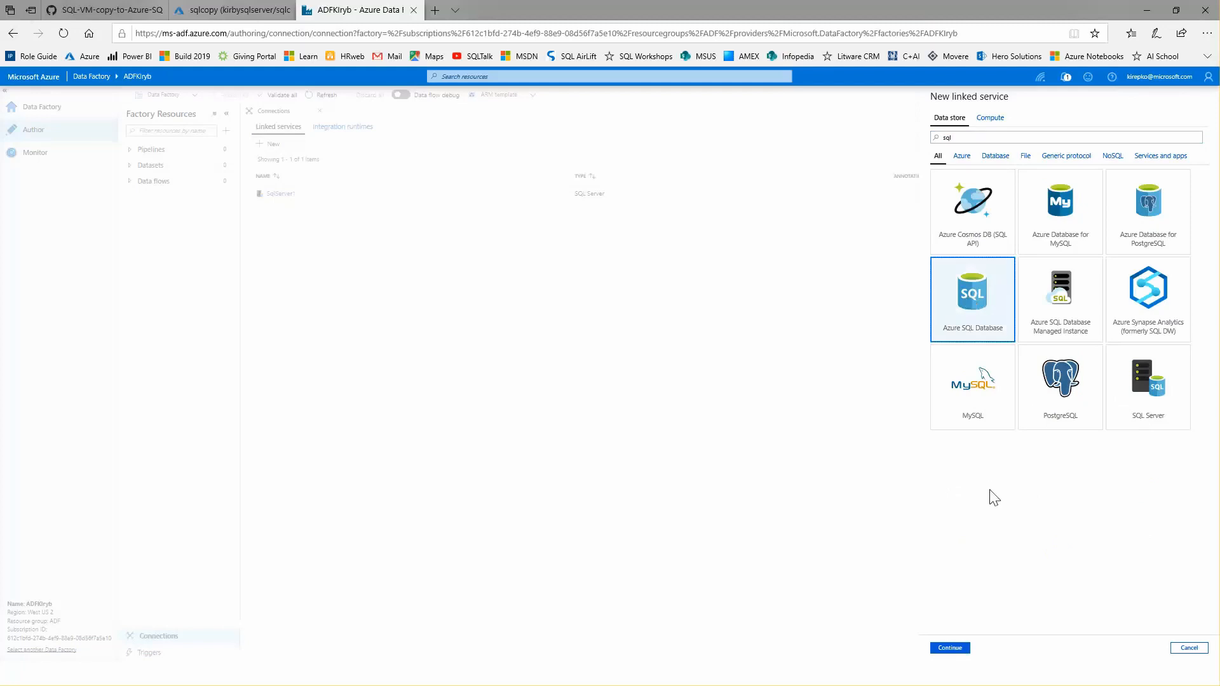
left_click(951, 647)
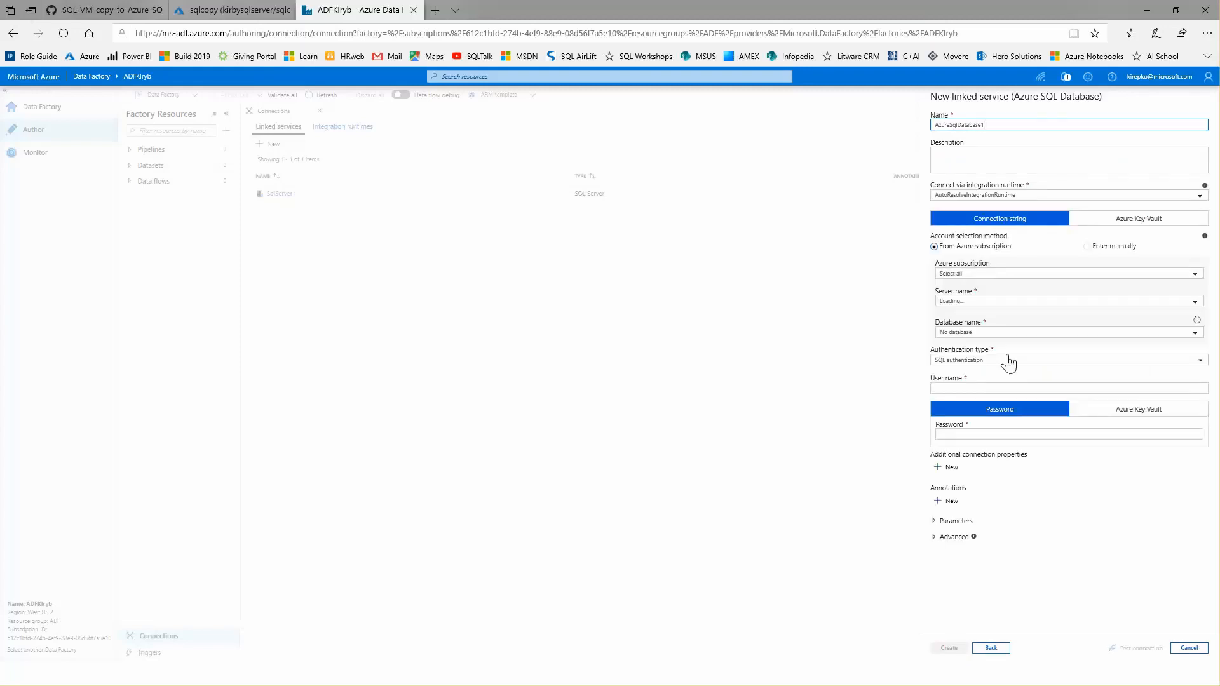
Point the linked service at kirbysqlserver's sqlcopy database under the Microsoft Azure Internal Consumption subscription.
left_click(998, 274)
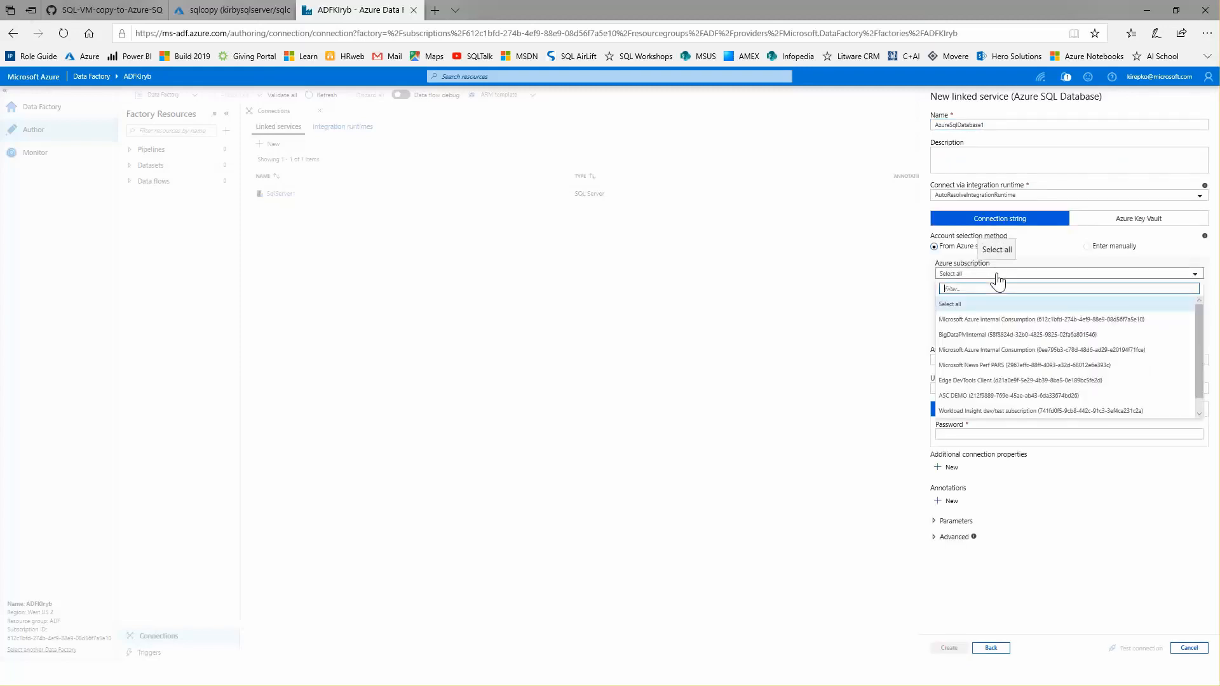
left_click(1000, 321)
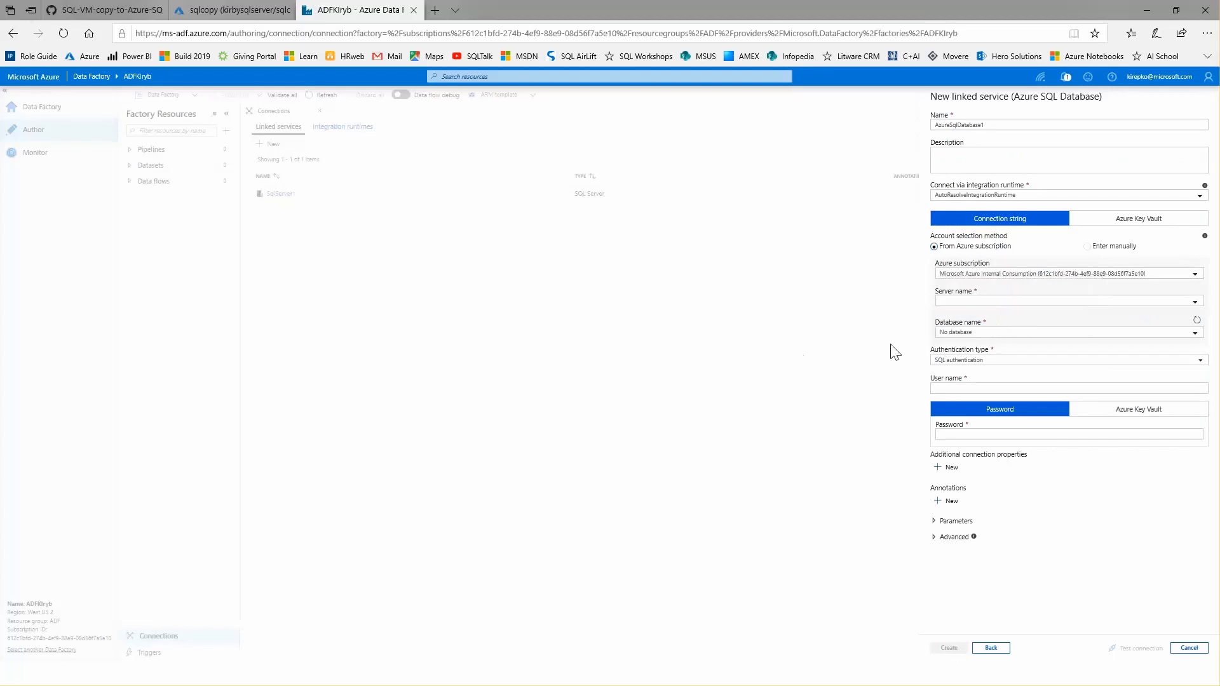
left_click(985, 303)
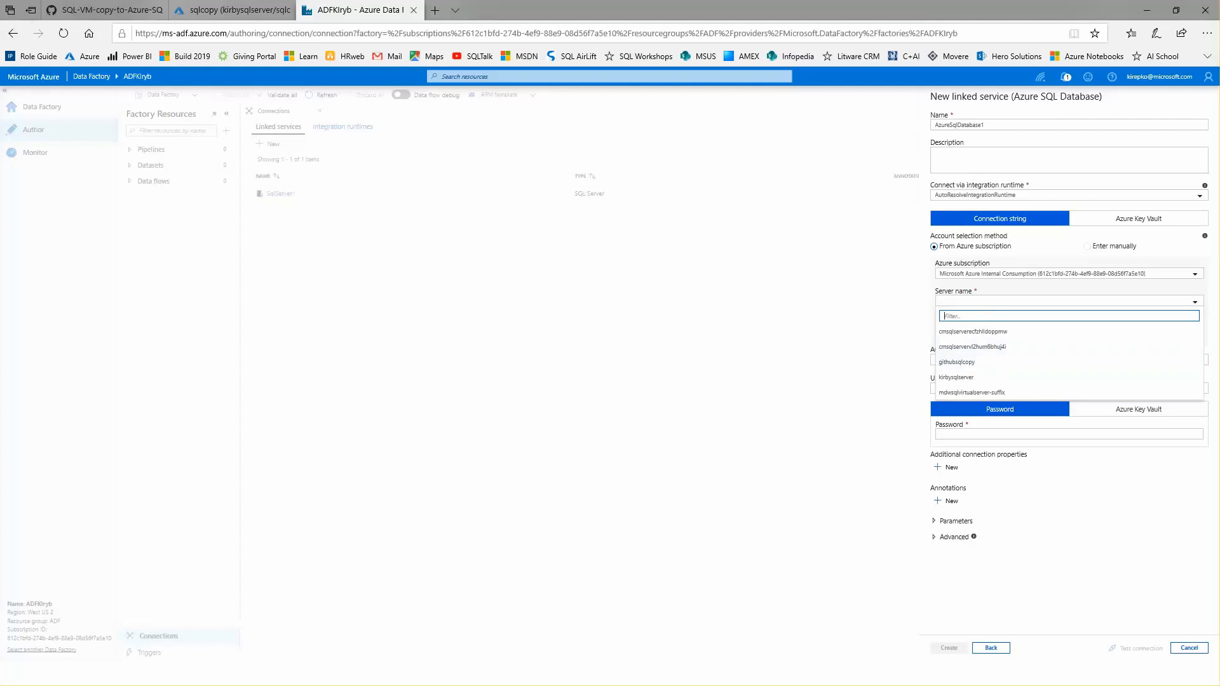
left_click(1076, 311)
left_click(983, 380)
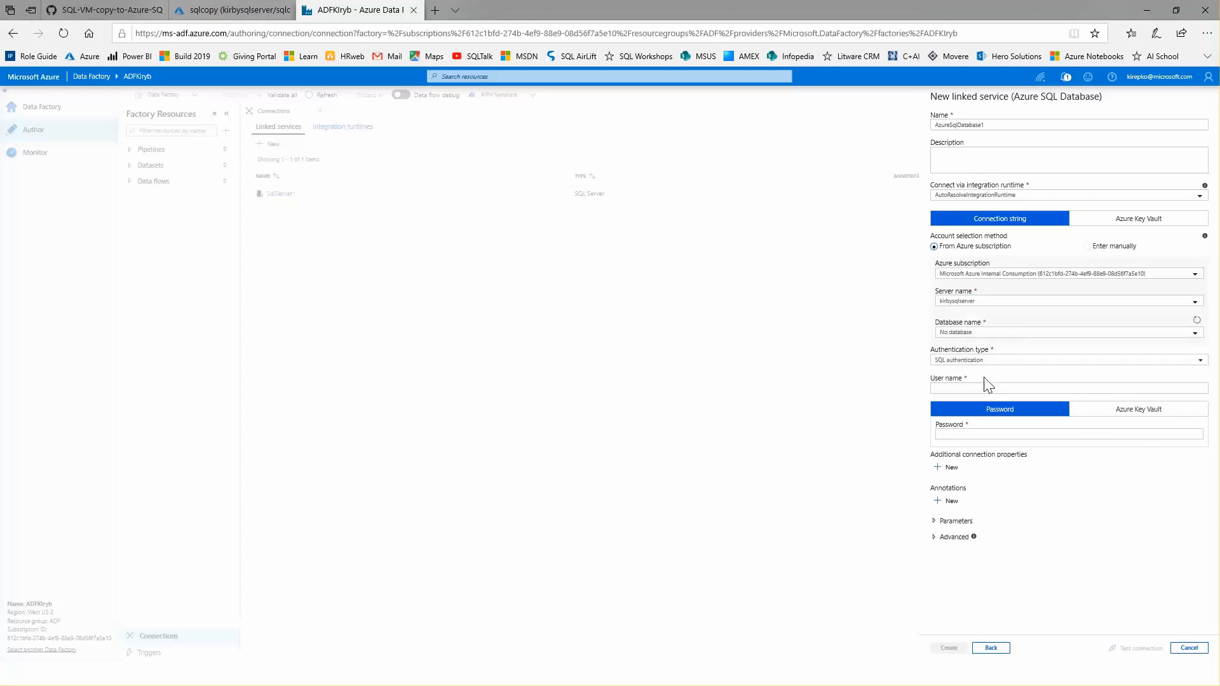
left_click(1004, 335)
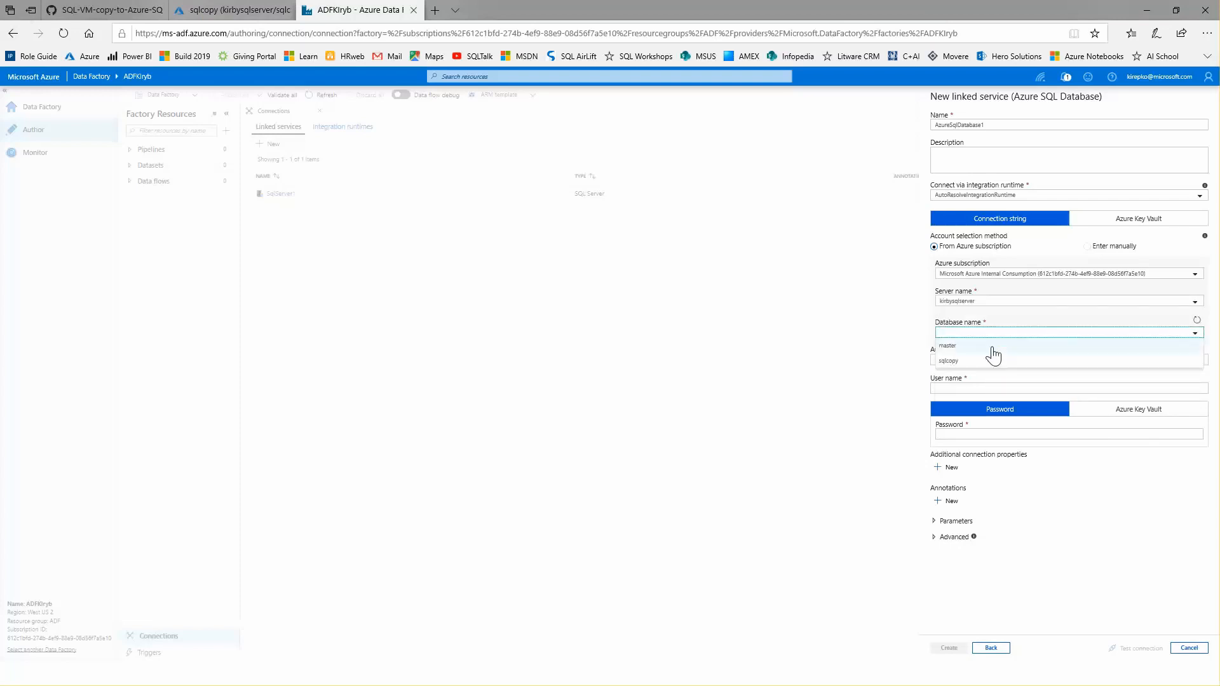
left_click(961, 362)
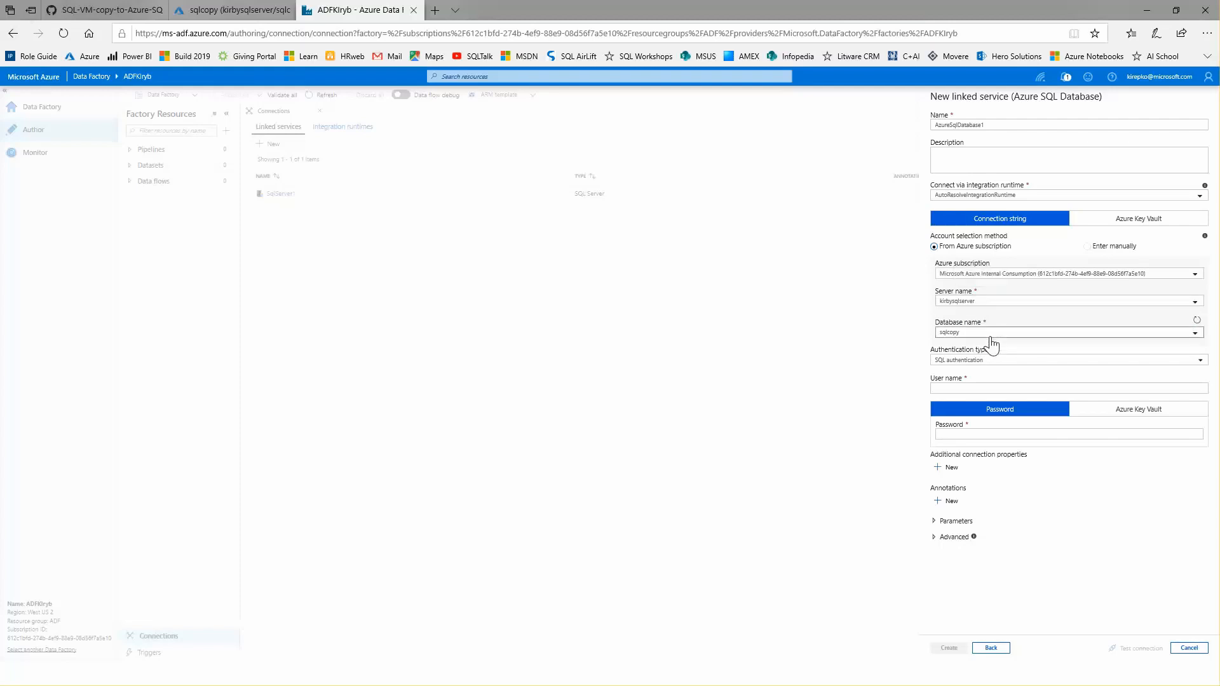
Enter the SQL user name and password, test the connection, and create AzureSqlDatabase1.
left_click(984, 387)
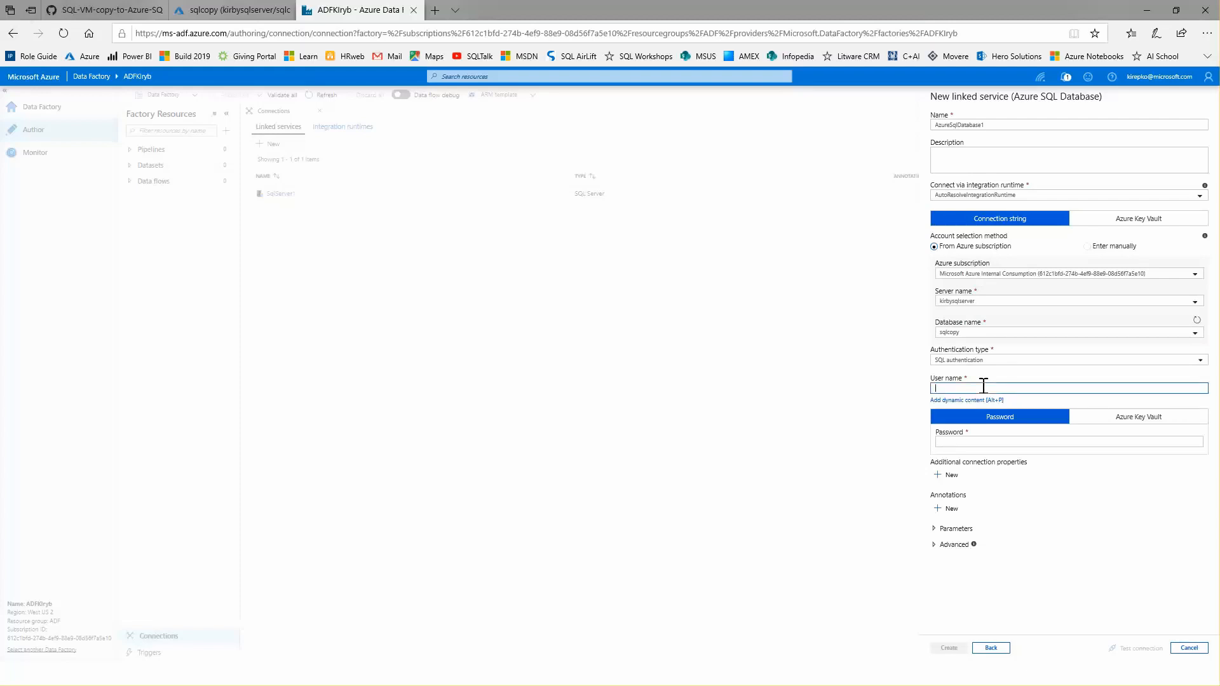
type("krepko")
left_click(1021, 440)
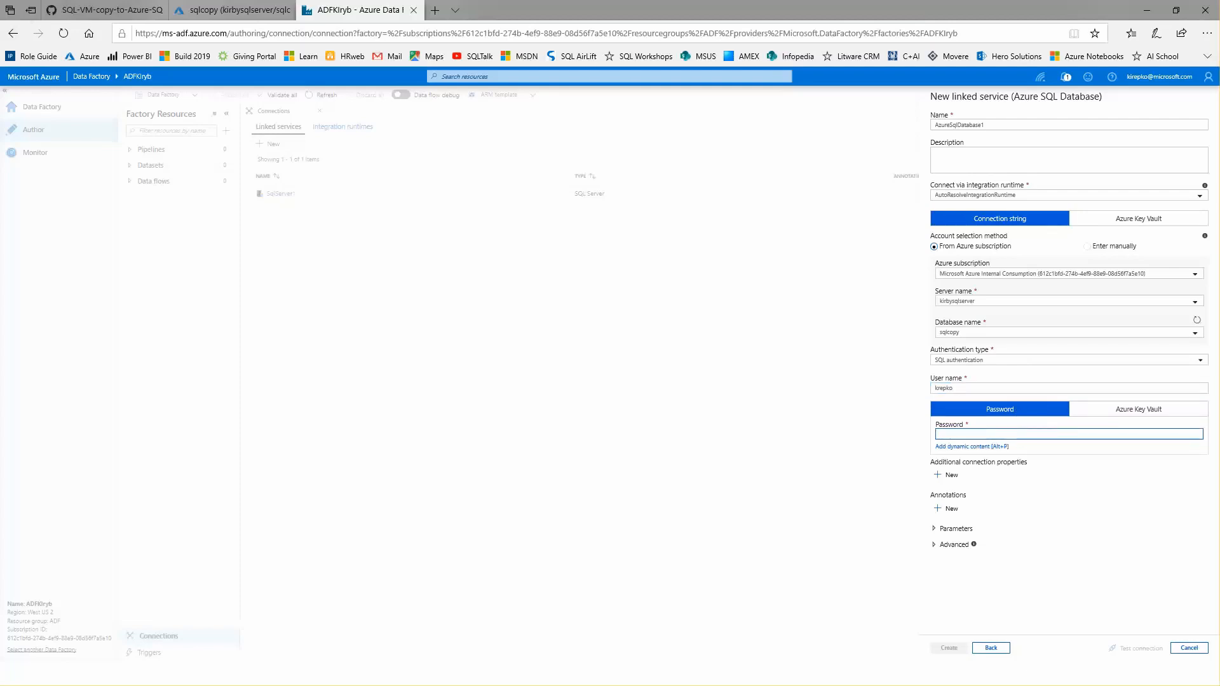
key("ctrl+v")
left_click(1151, 651)
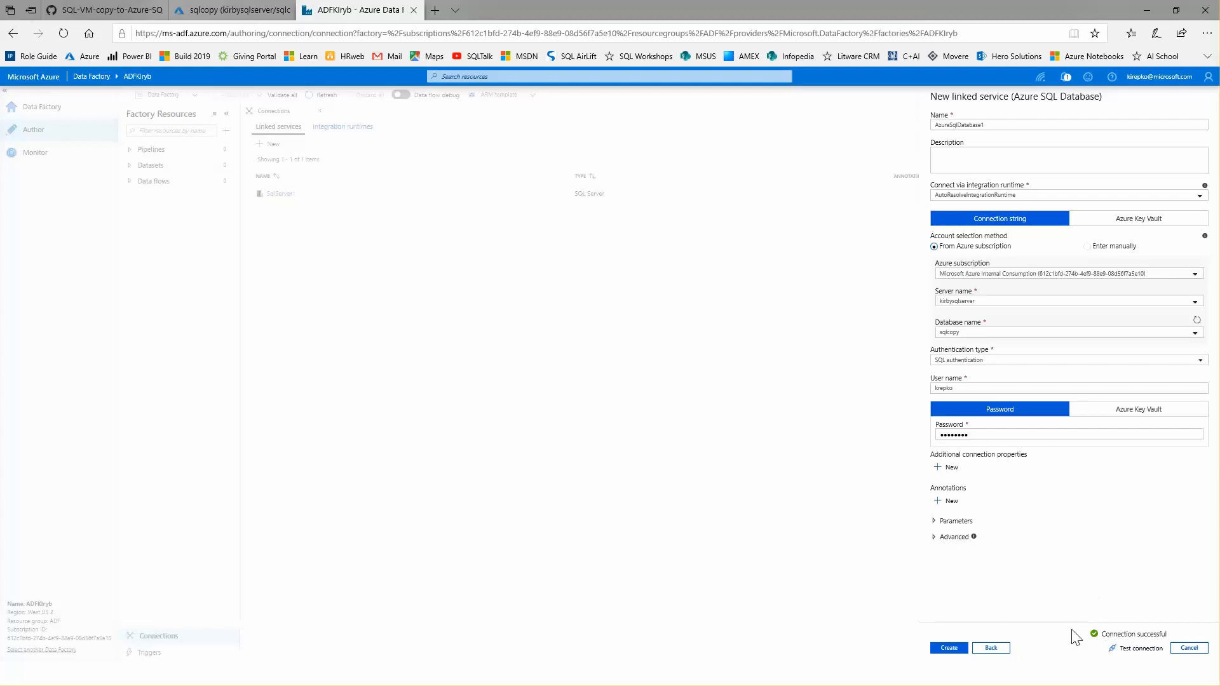
left_click(945, 649)
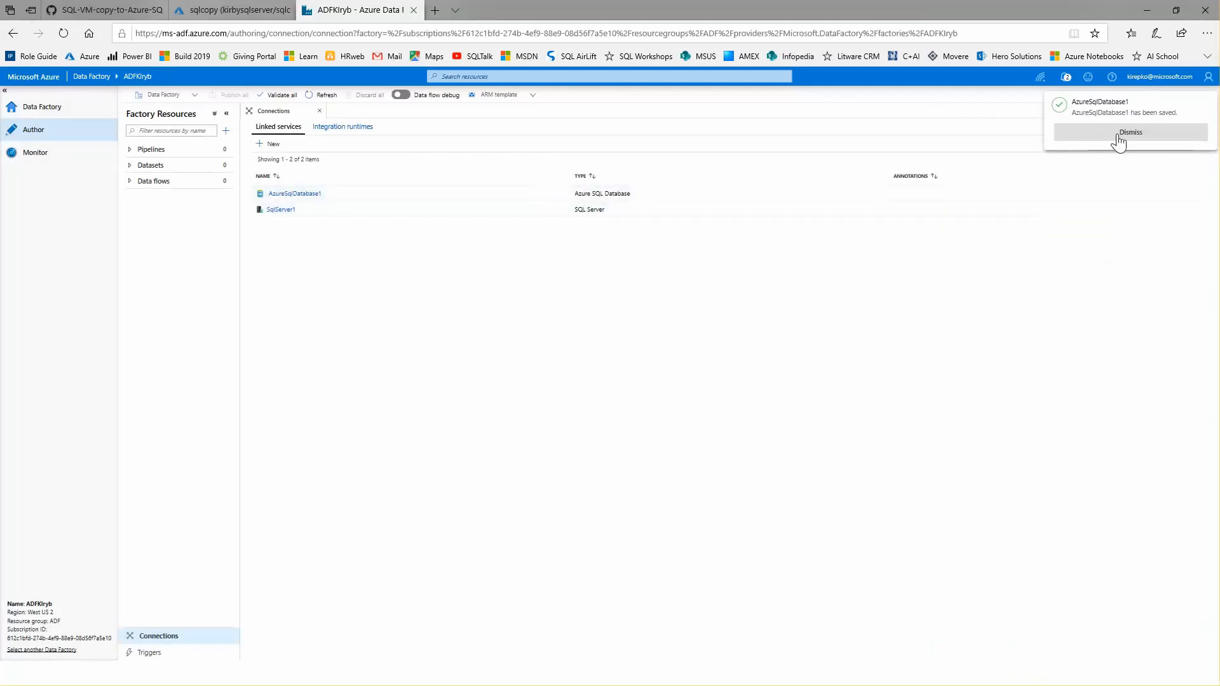
Dismiss the notification and add a new folder named Test Copy under Pipelines.
left_click(1131, 132)
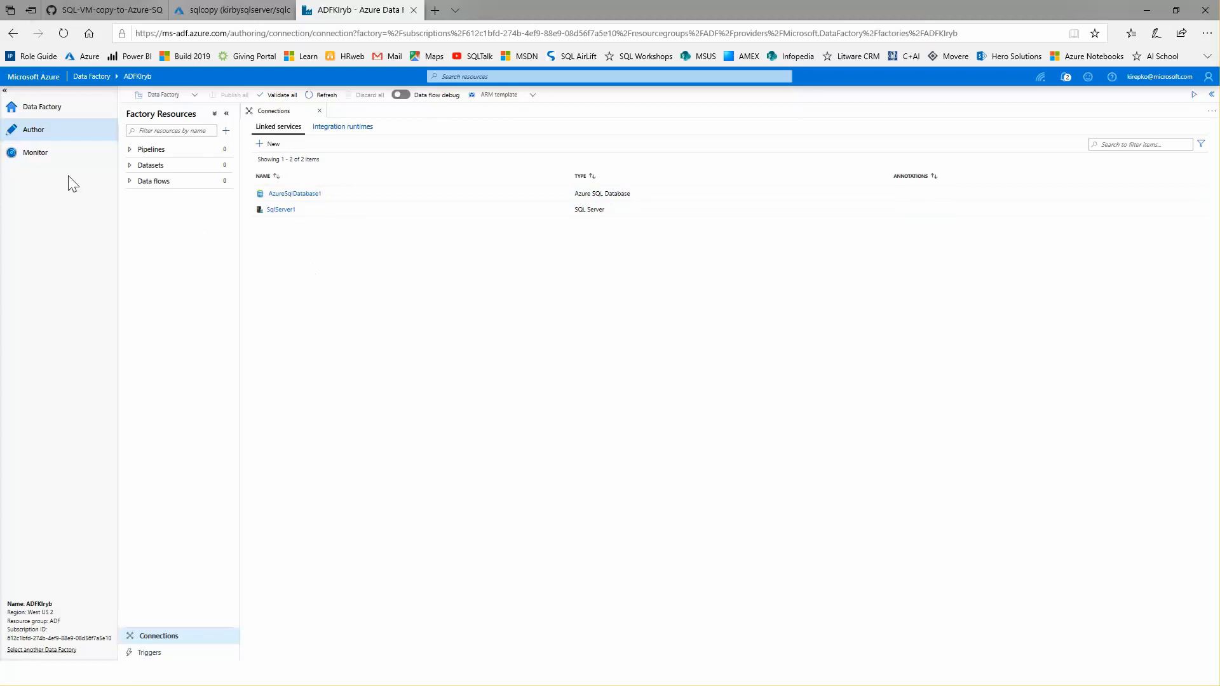
left_click(130, 151)
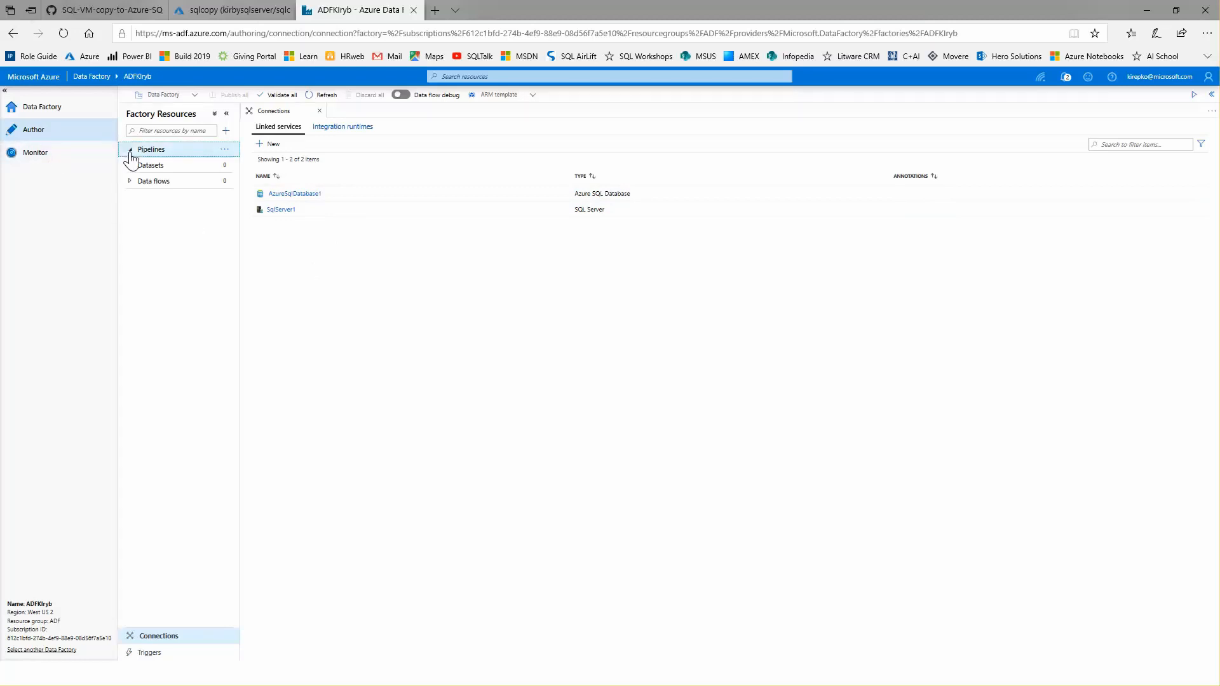
left_click(224, 151)
left_click(279, 201)
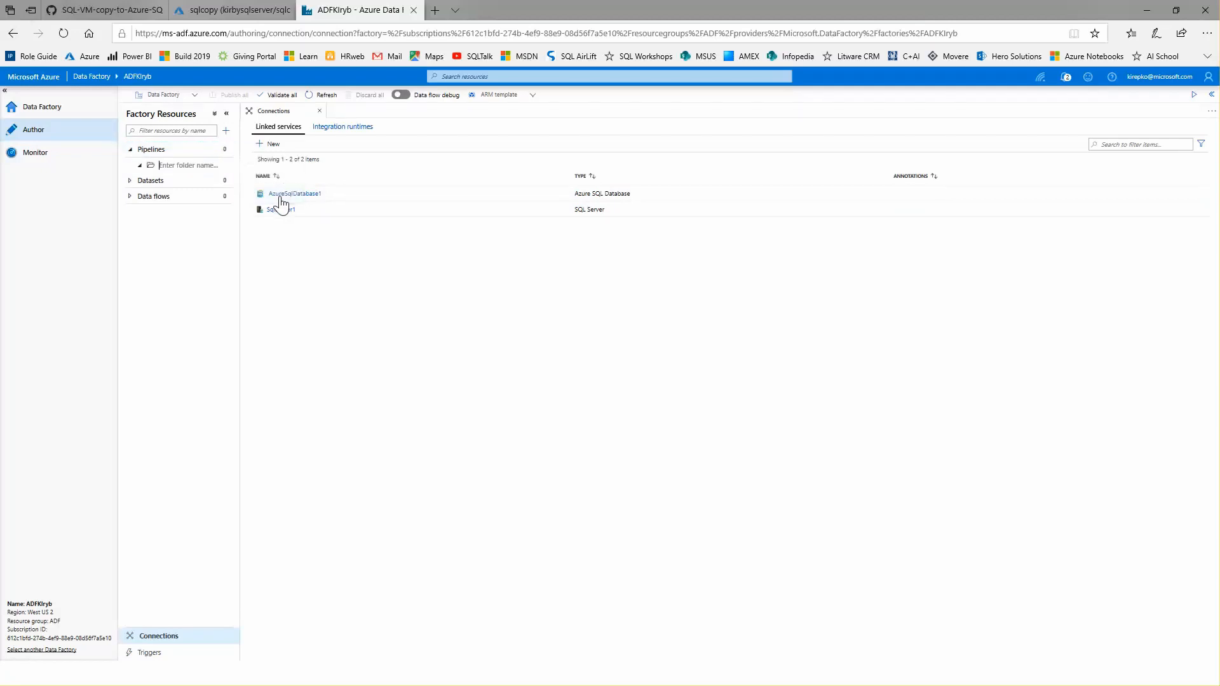
type("Test Copy")
key("Return")
Expand the Test Copy folder, look over its actions, and bring up the new resource list.
left_click(133, 165)
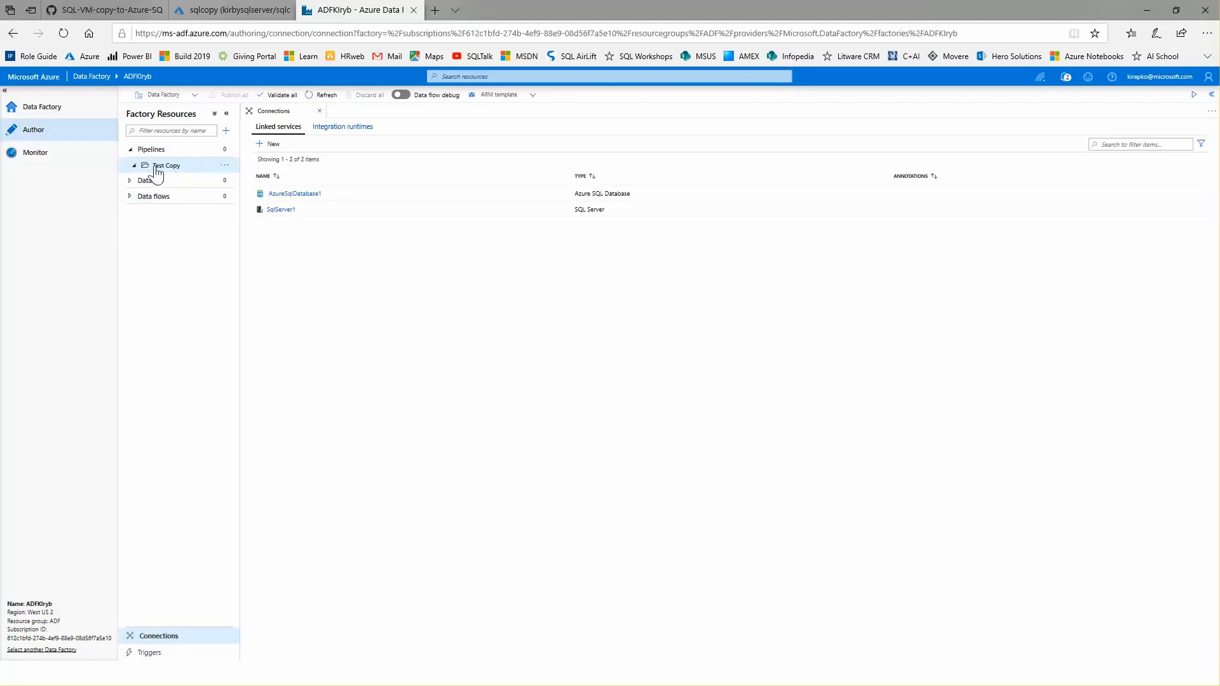
left_click(226, 168)
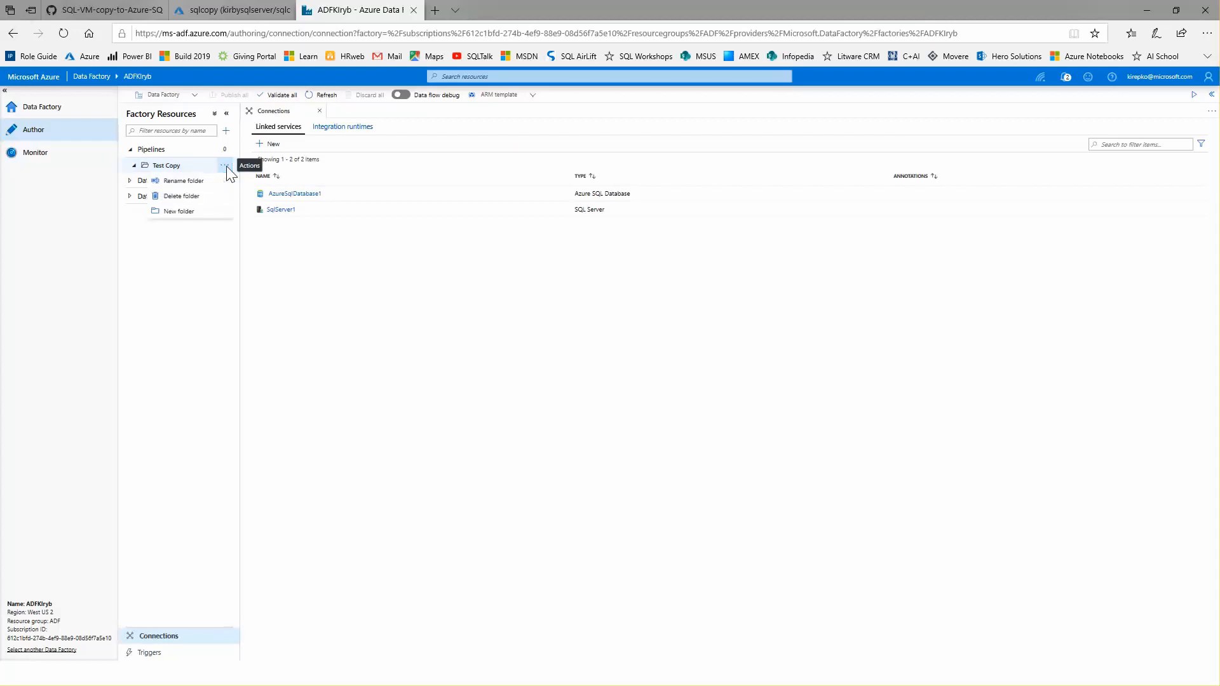
left_click(286, 270)
left_click(226, 131)
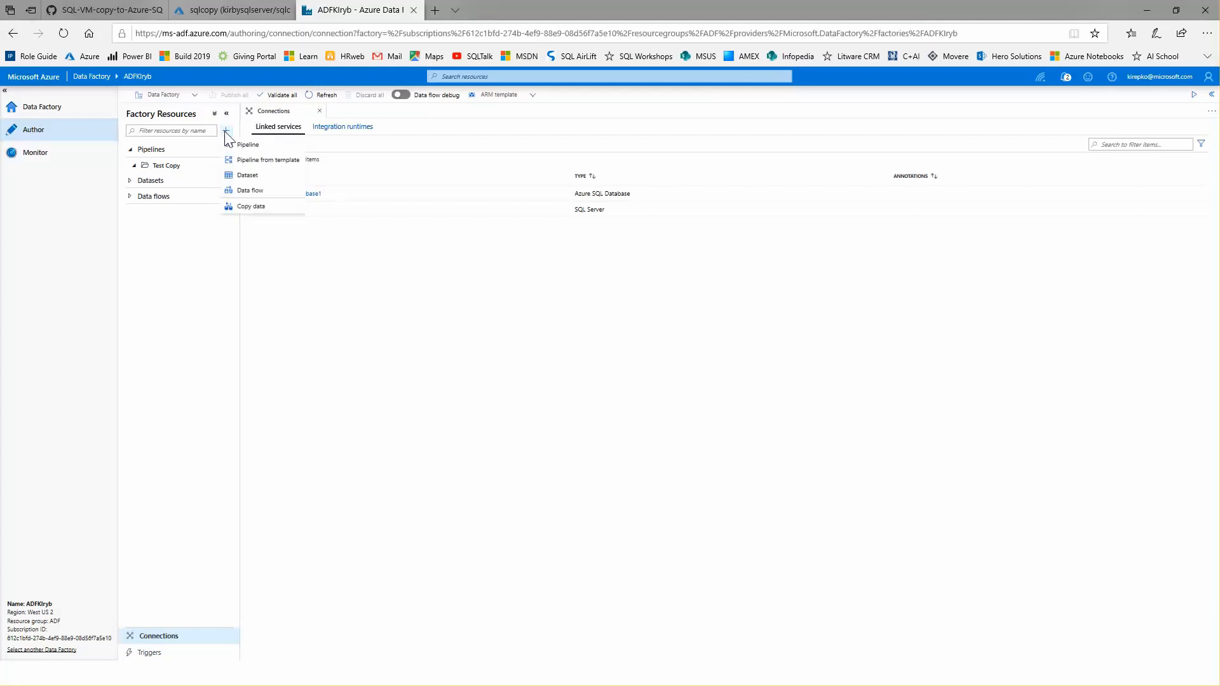
left_click(271, 149)
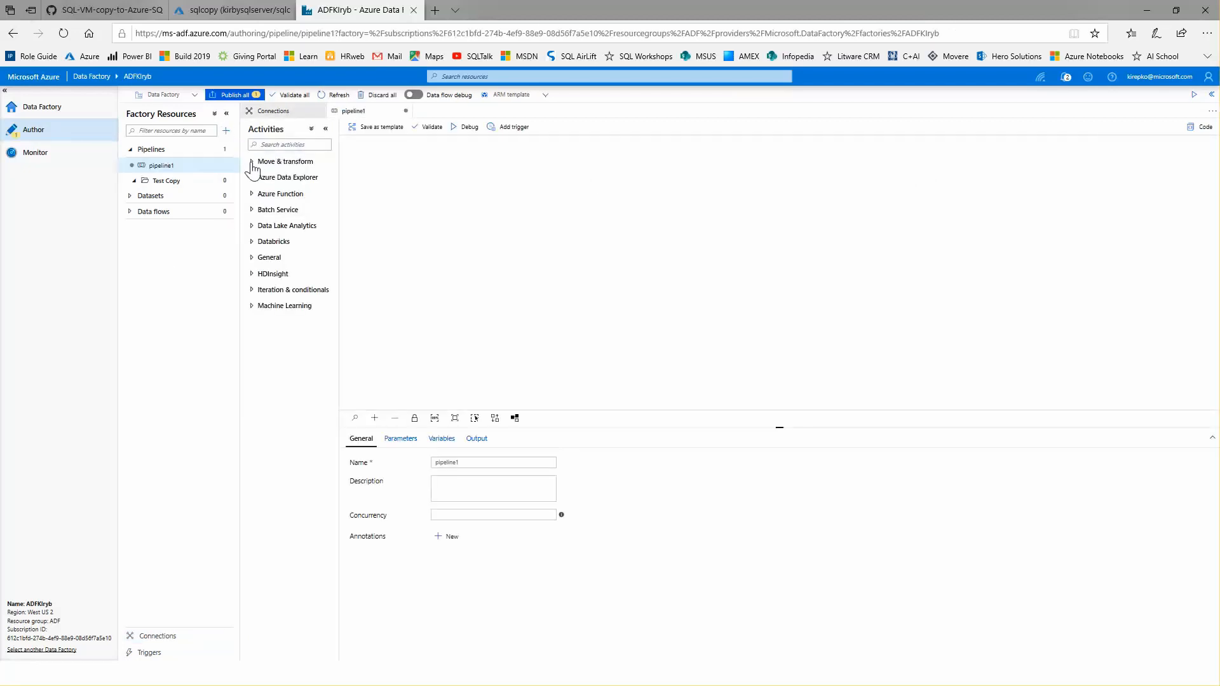
left_click(251, 162)
left_click_drag(275, 179, 416, 193)
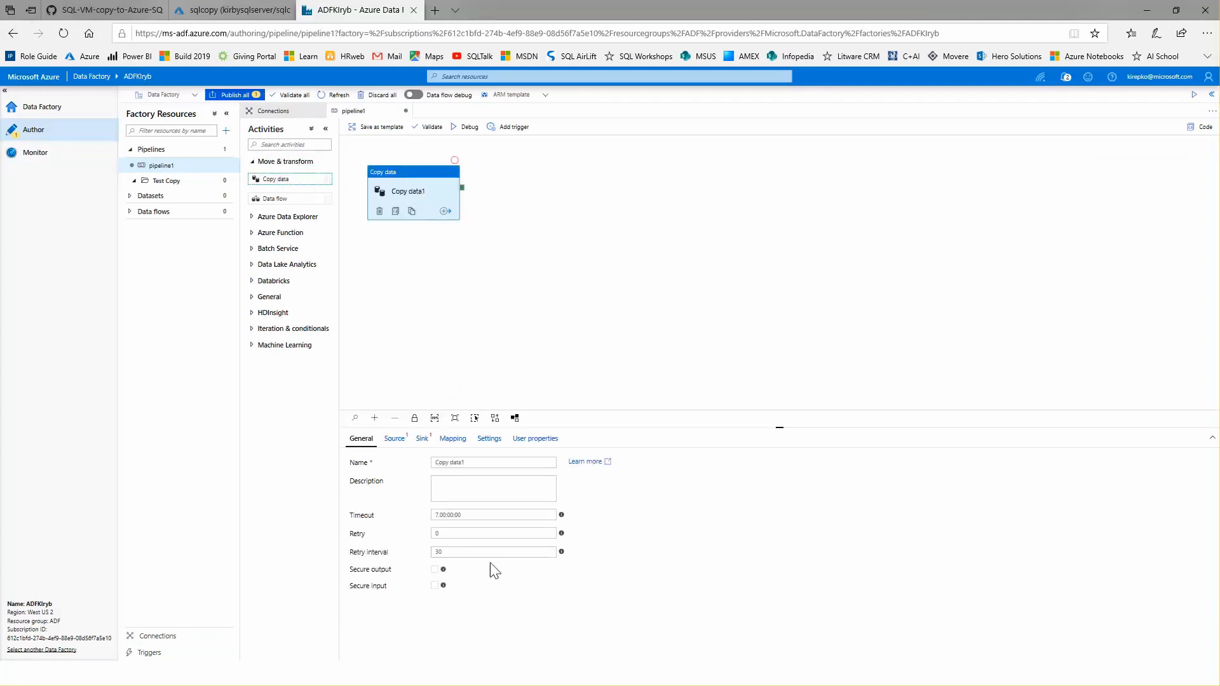
left_click(225, 133)
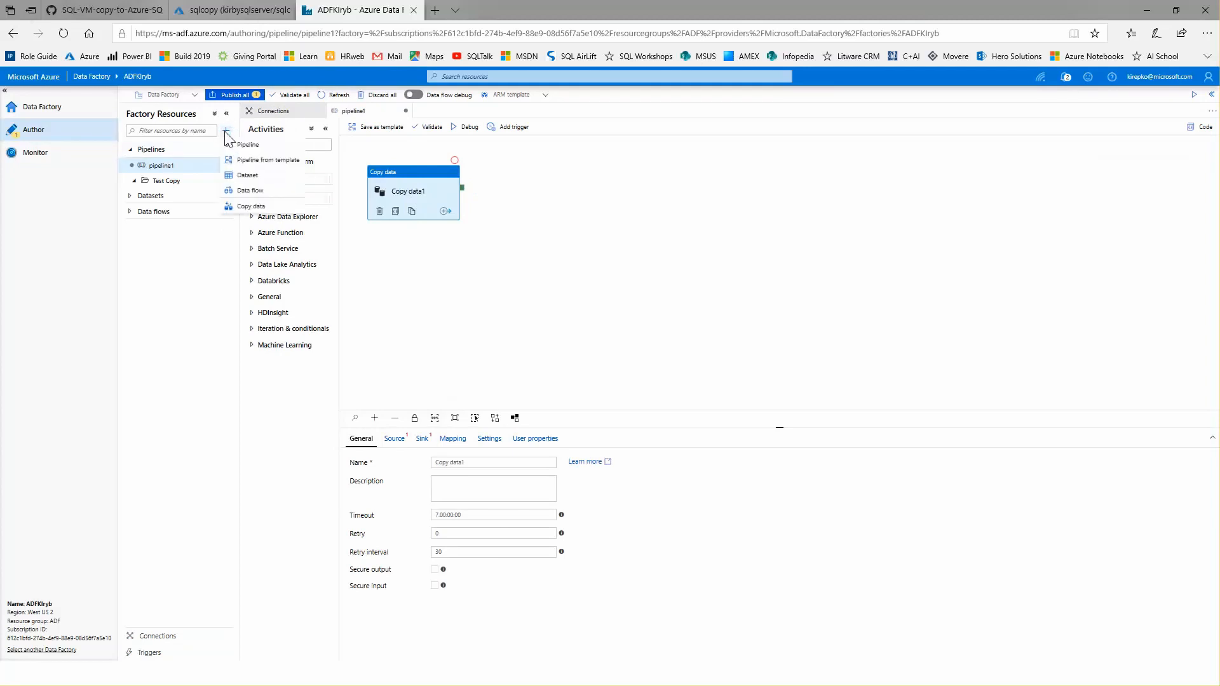
left_click(259, 165)
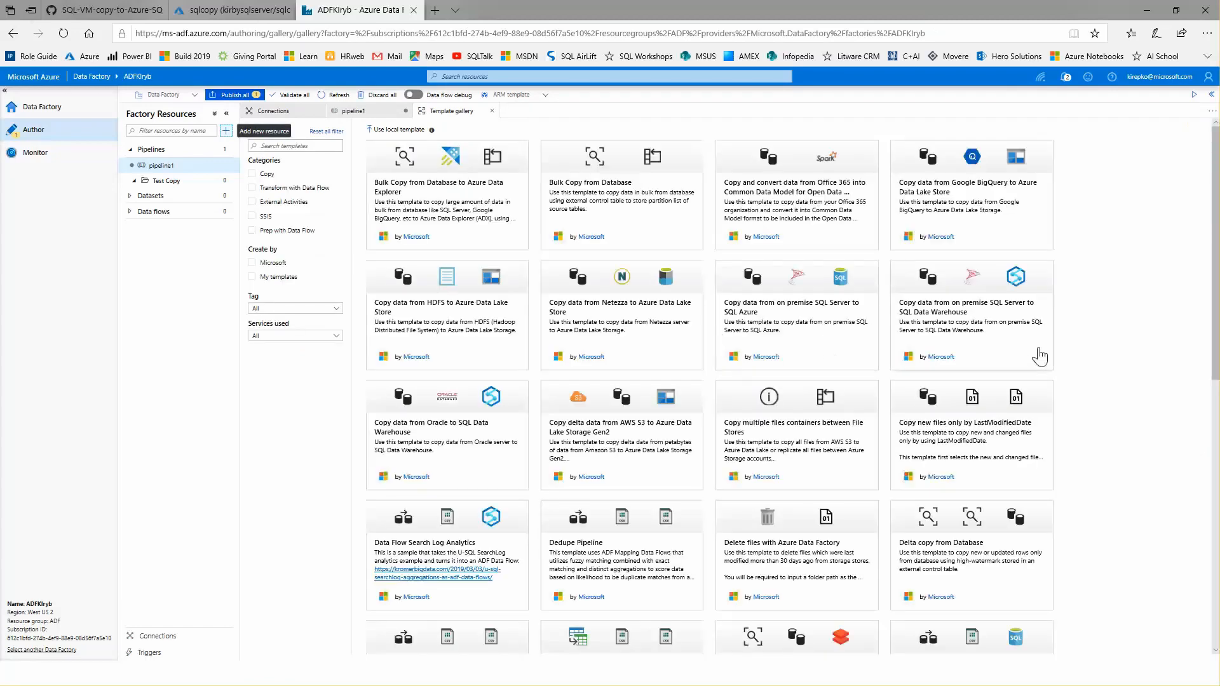
scroll(1109, 333, "down", 10)
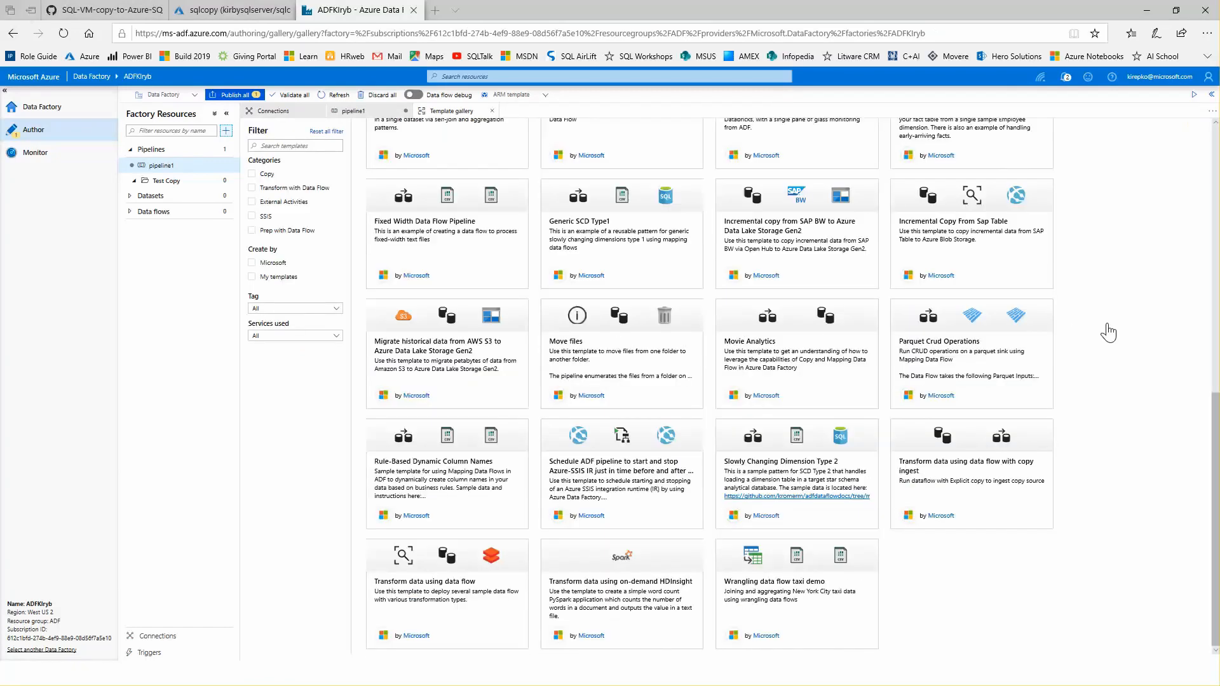
scroll(1109, 332, "up", 5)
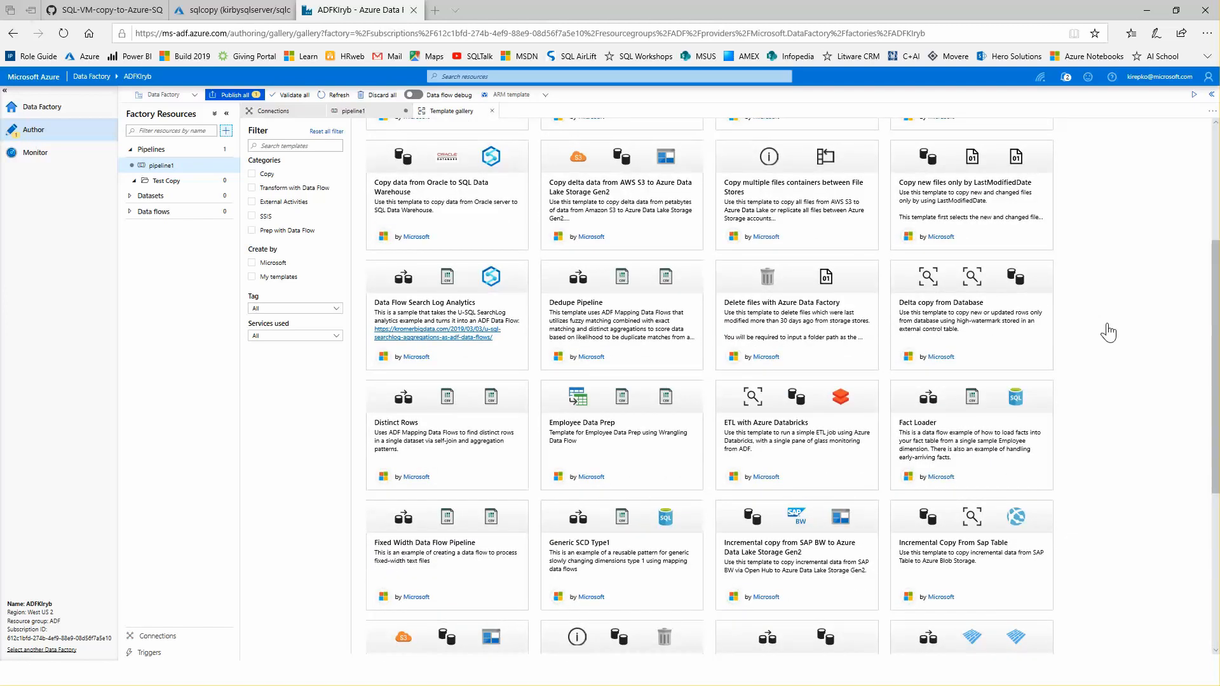
left_click(964, 326)
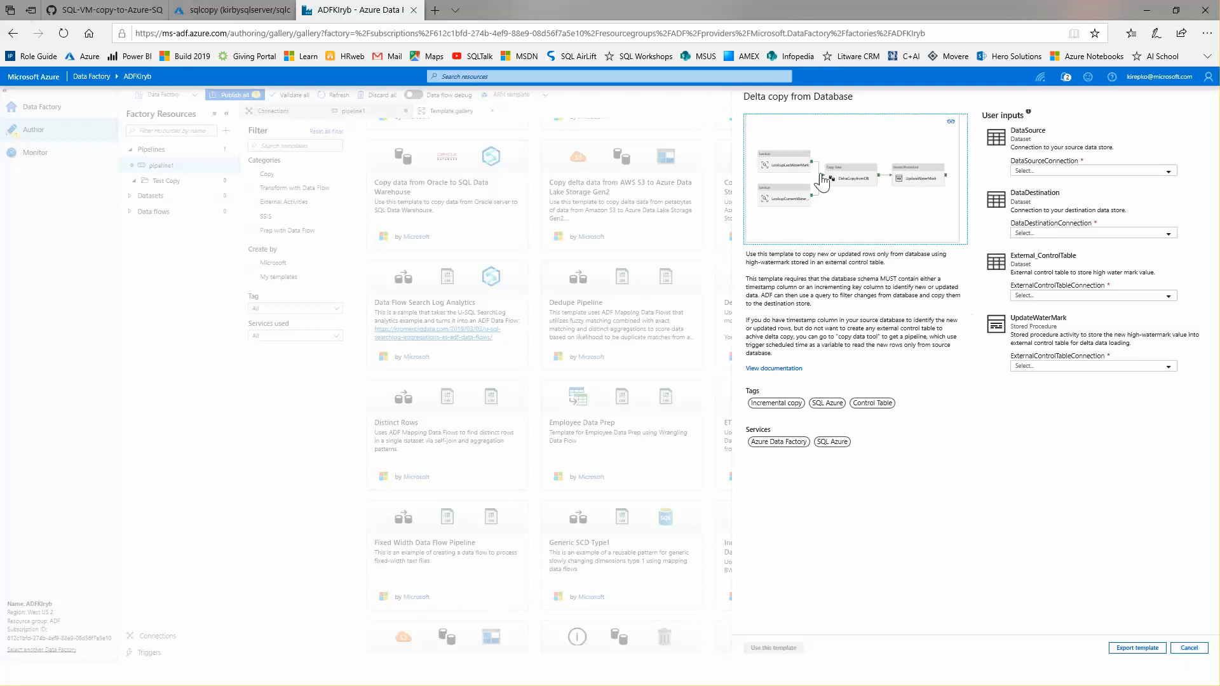
left_click(1190, 650)
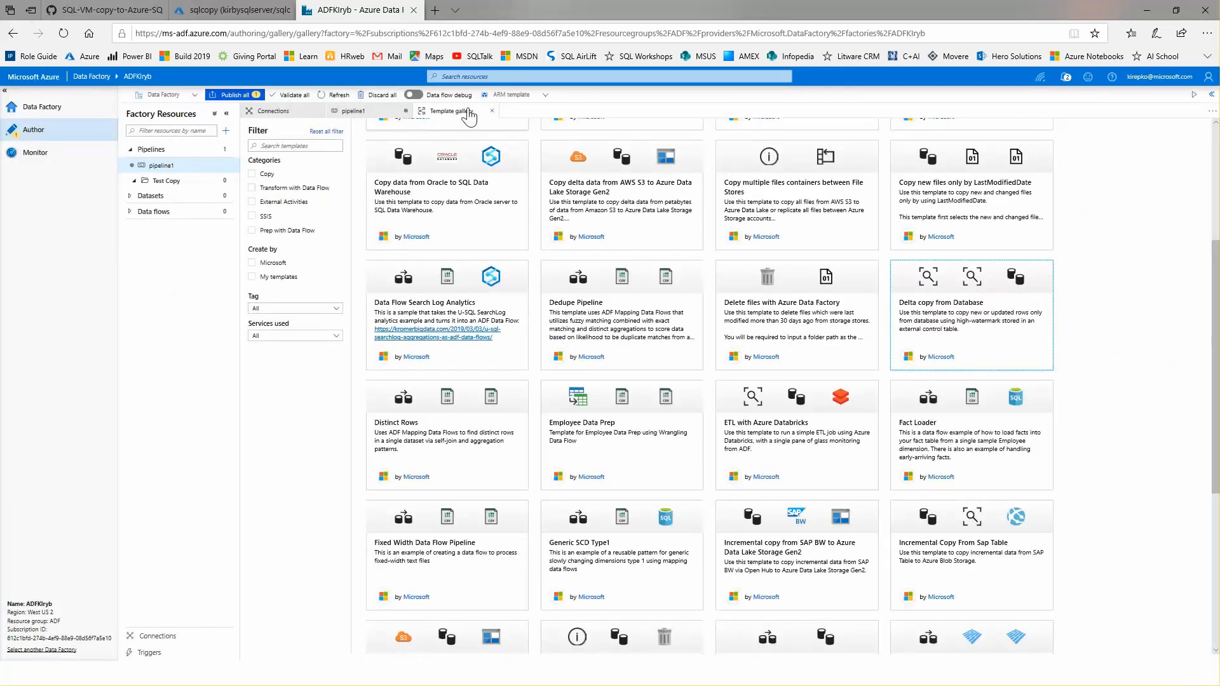
left_click(492, 111)
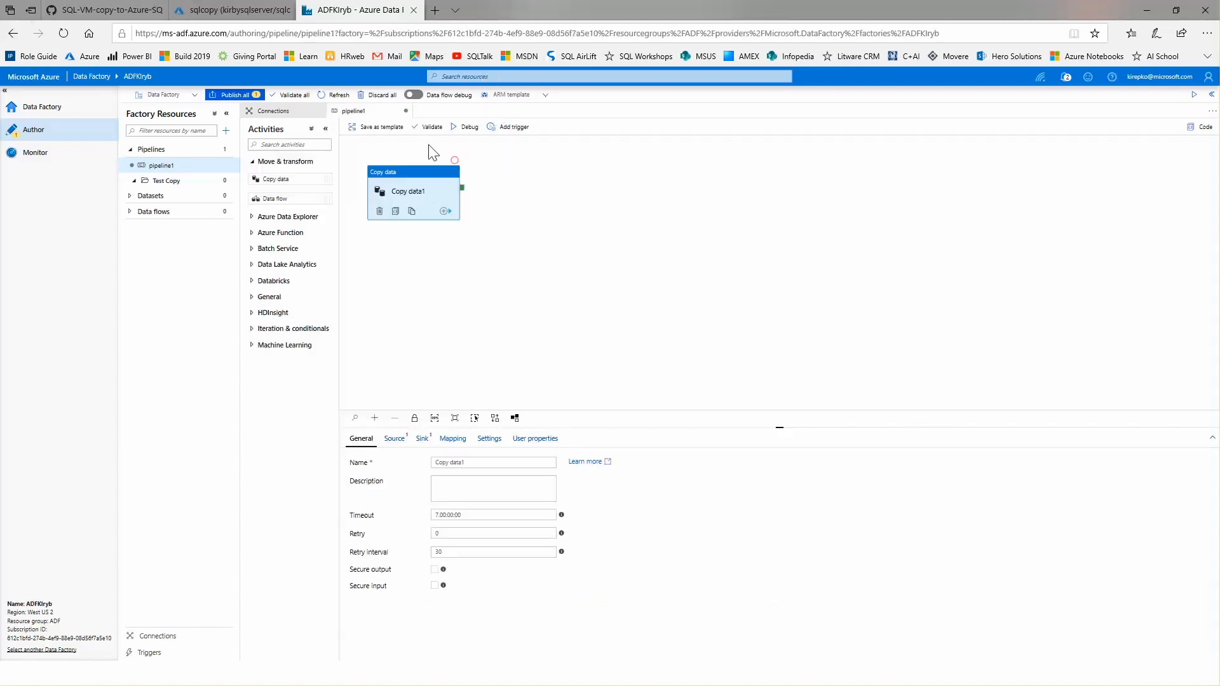
left_click(406, 111)
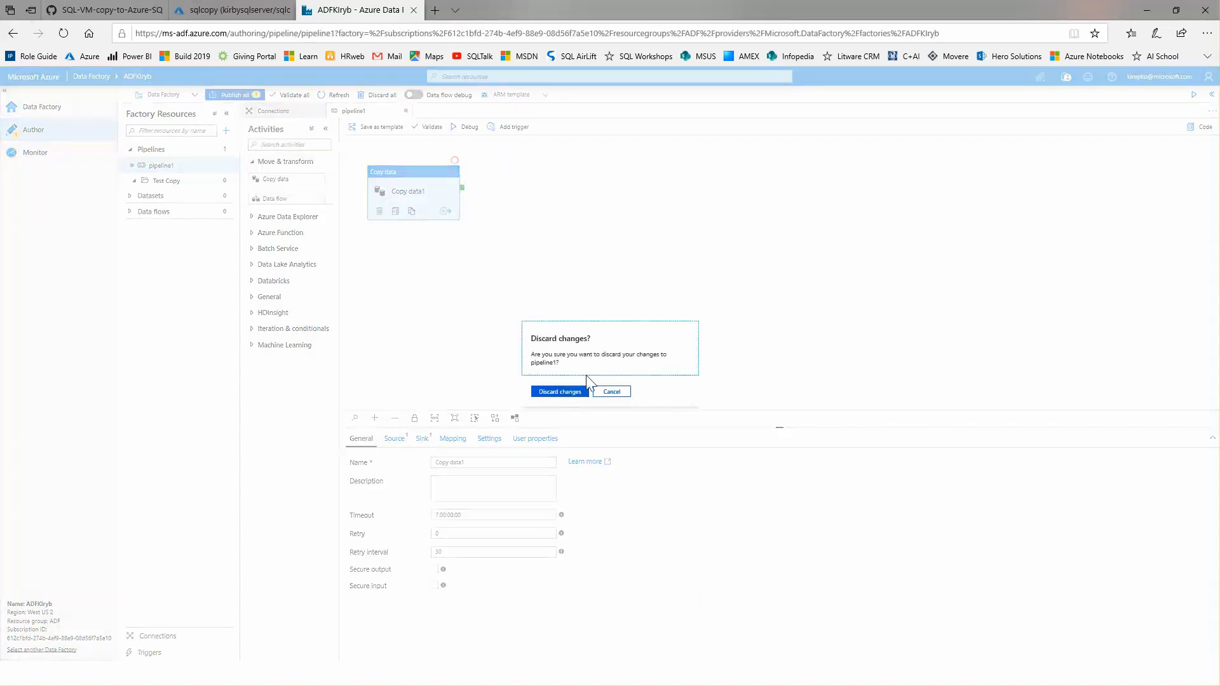
left_click(559, 390)
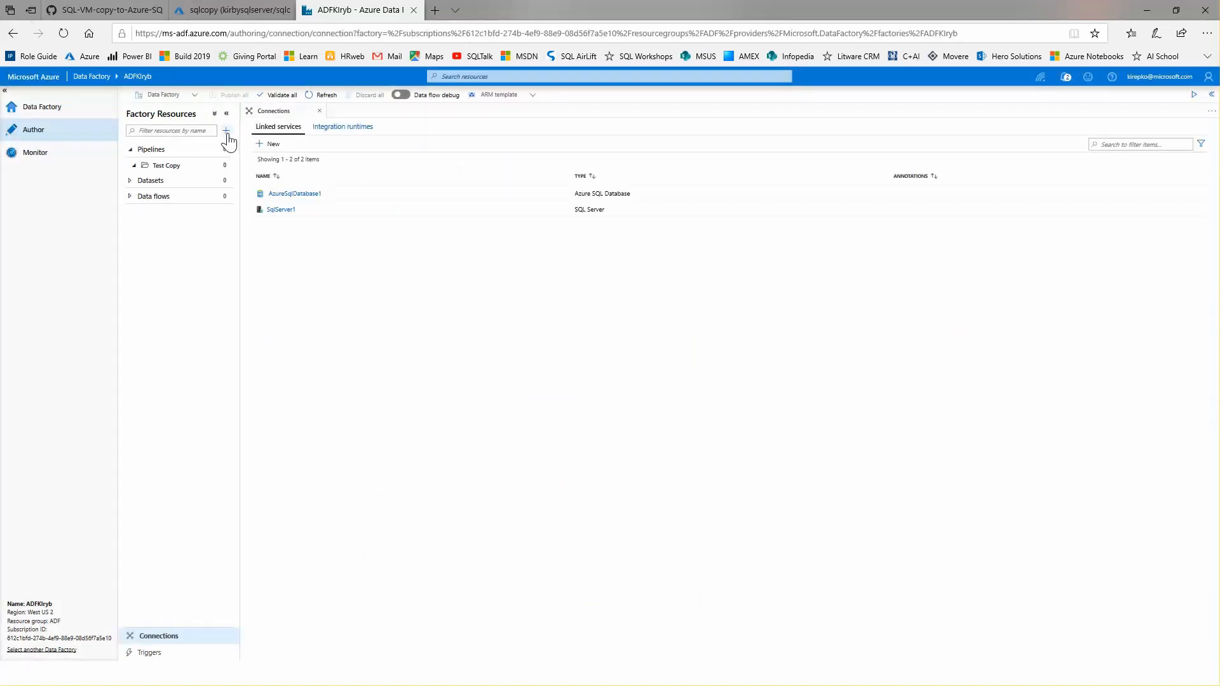
Launch the Copy data wizard and name the task CopySQLfromOnPremtoAzure.
left_click(226, 130)
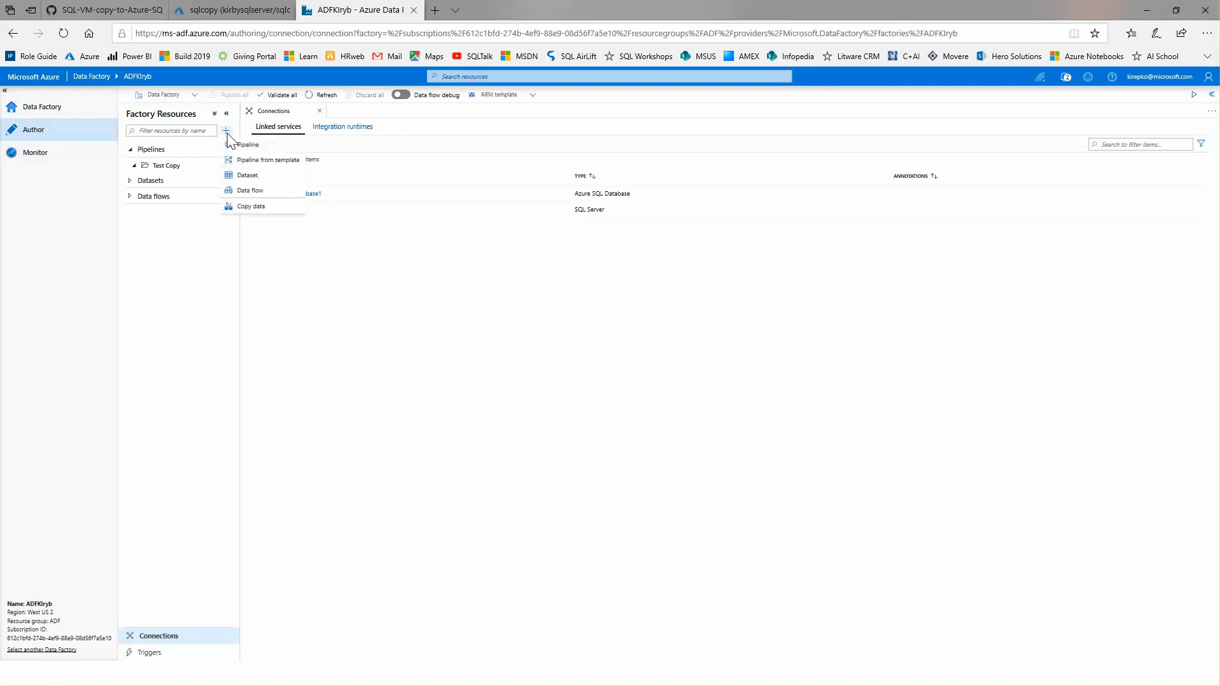
left_click(259, 208)
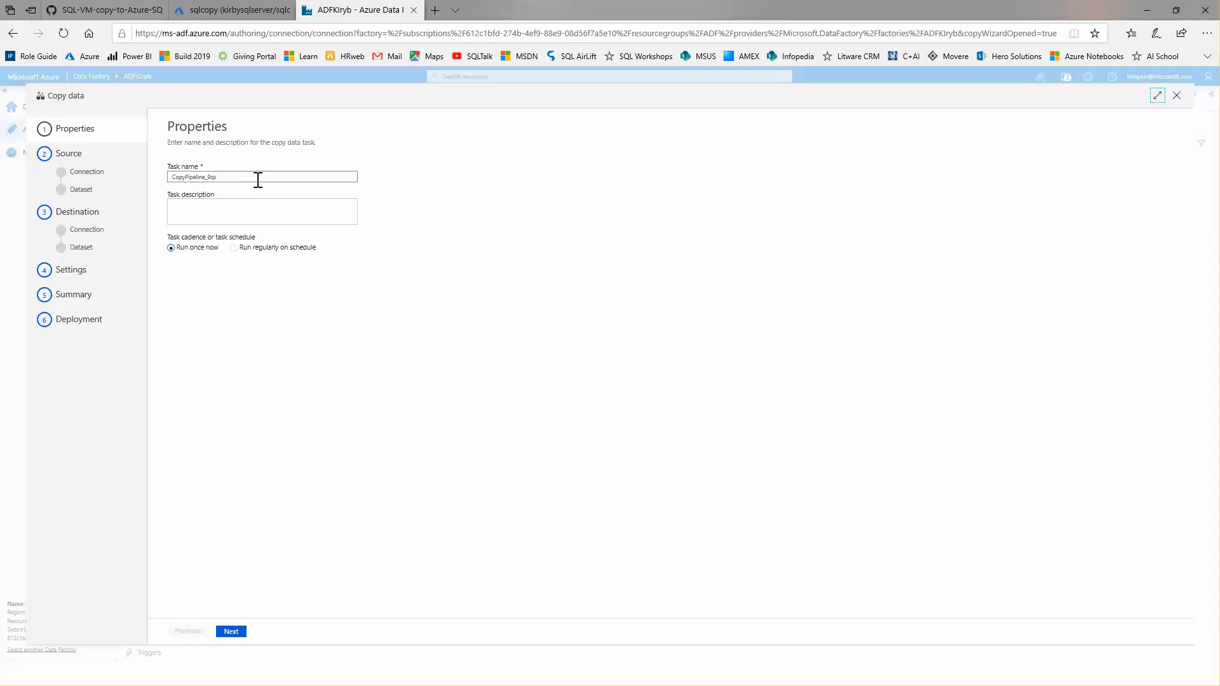
double_click(194, 176)
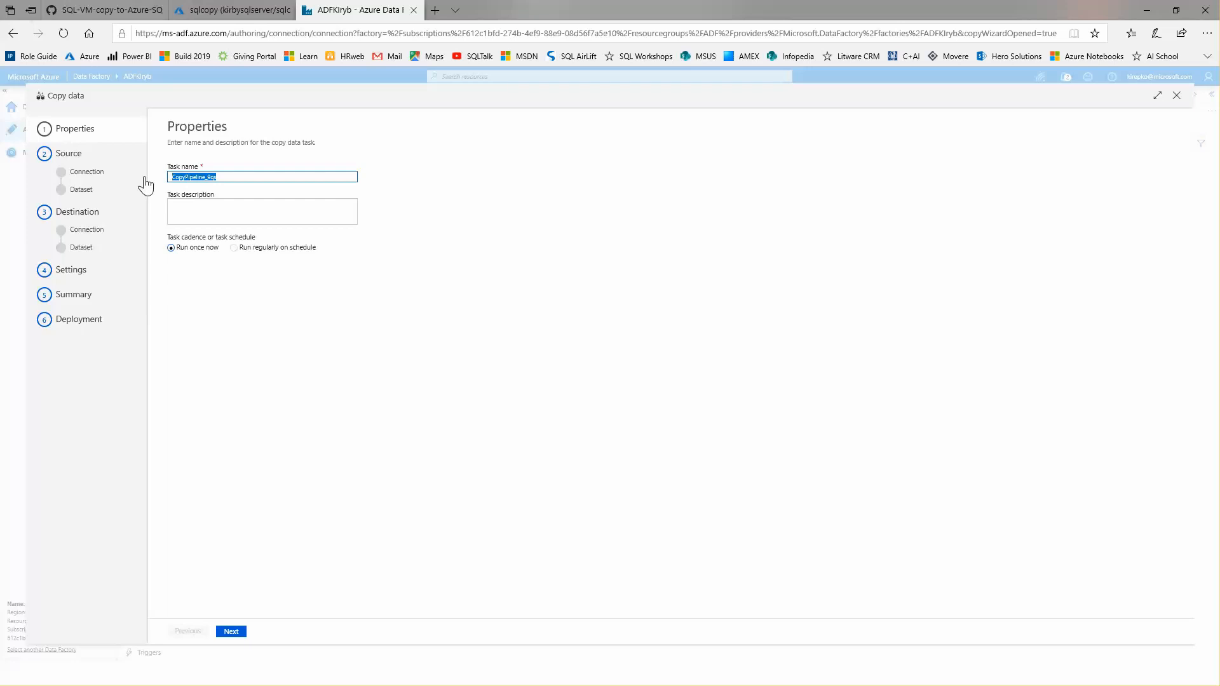
key("Right")
key("ctrl+a")
type("CopySQLfromOn")
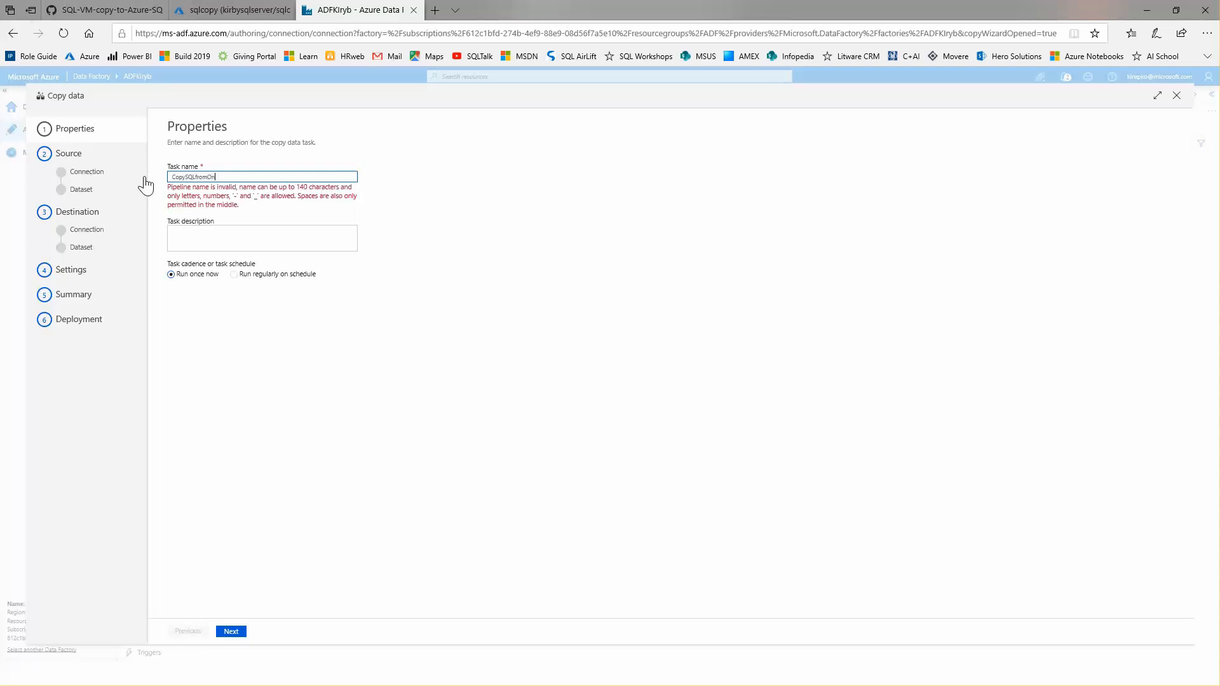
type("Prem")
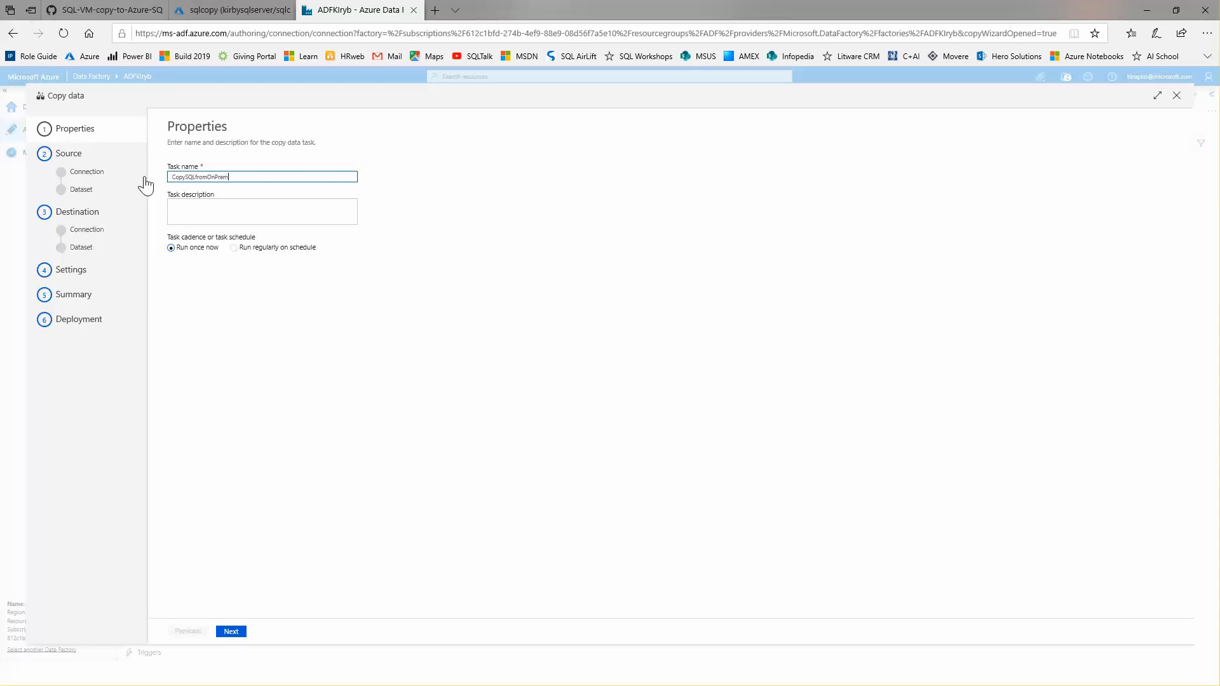
type("toAzure")
Try a 1-minute recurring schedule, then revert the task to Run once now.
left_click(187, 213)
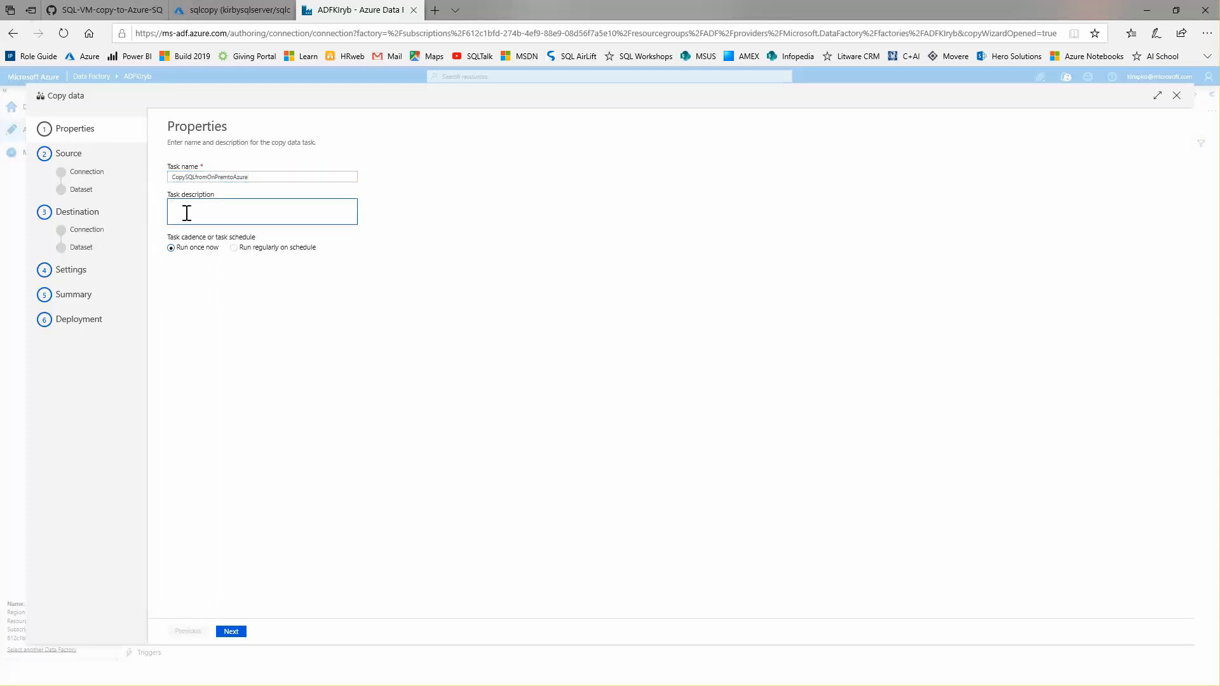
left_click(234, 248)
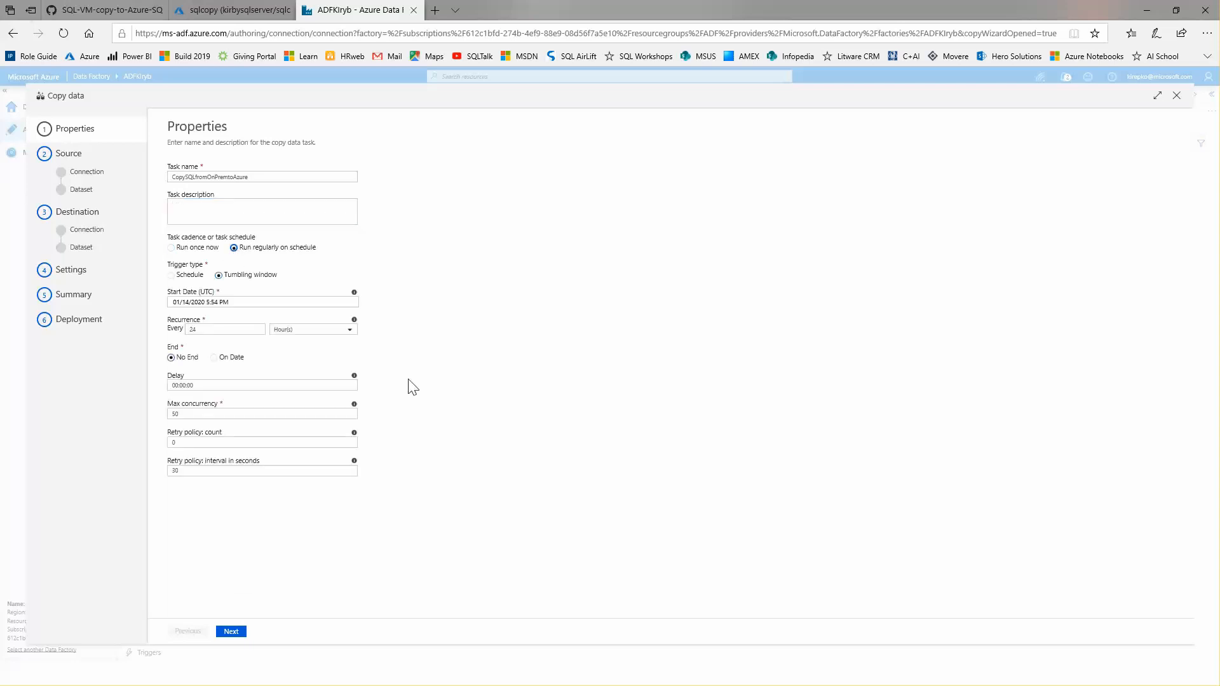
left_click(351, 331)
left_click(280, 351)
left_click_drag(235, 329, 174, 327)
type("15")
left_click(172, 249)
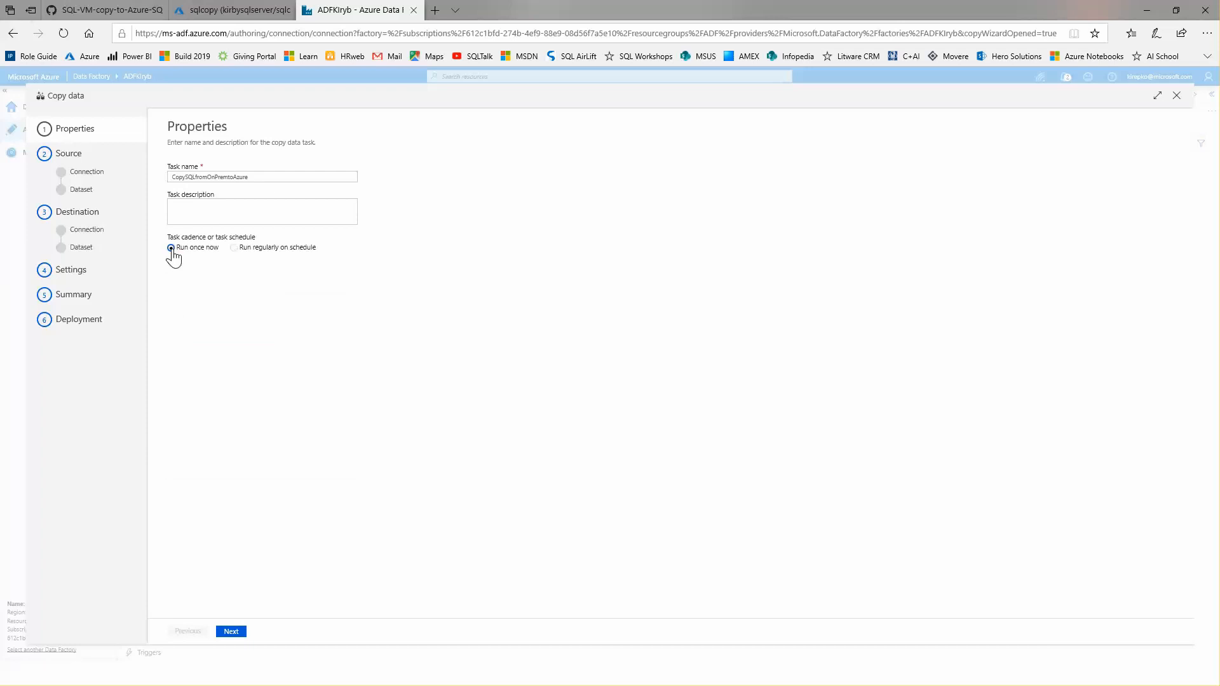
Choose SqlServer1 as the Copy data source connection.
left_click(236, 633)
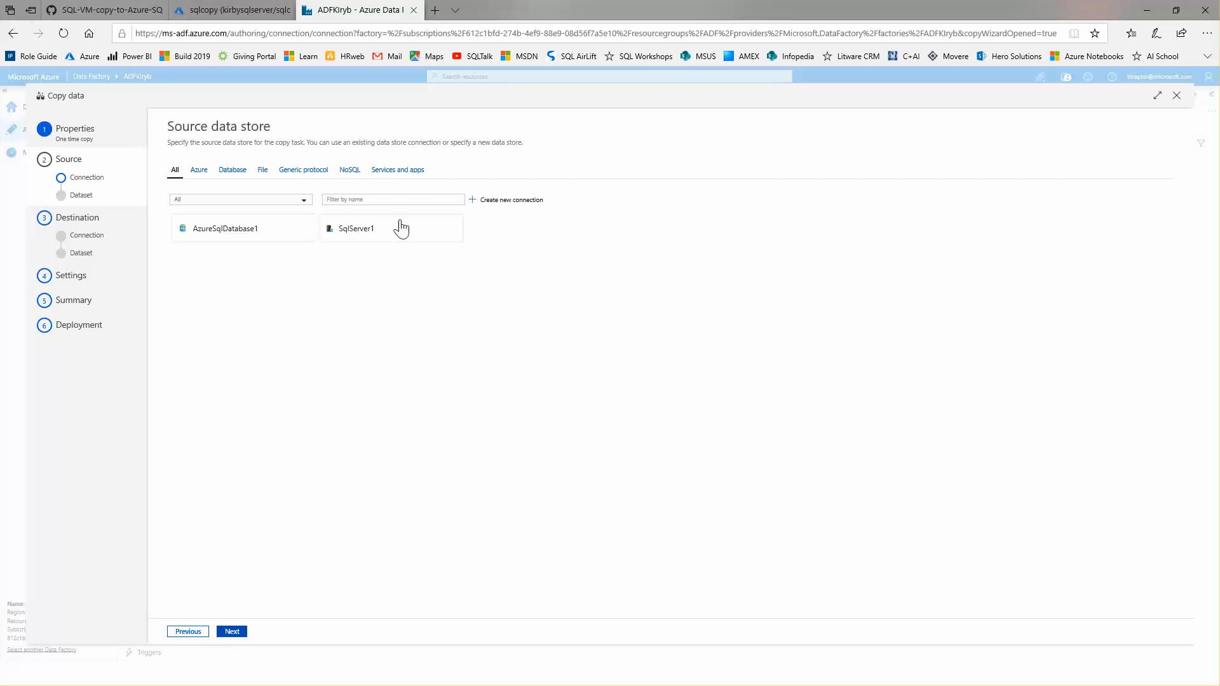
left_click(356, 243)
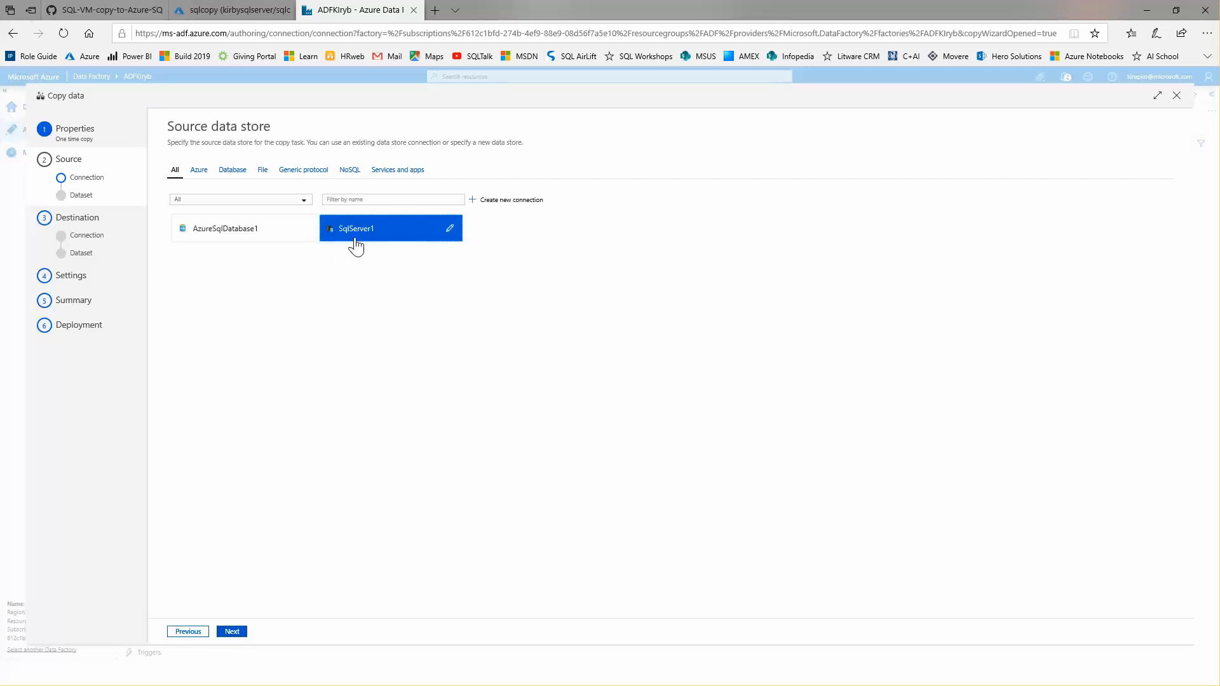
left_click(231, 631)
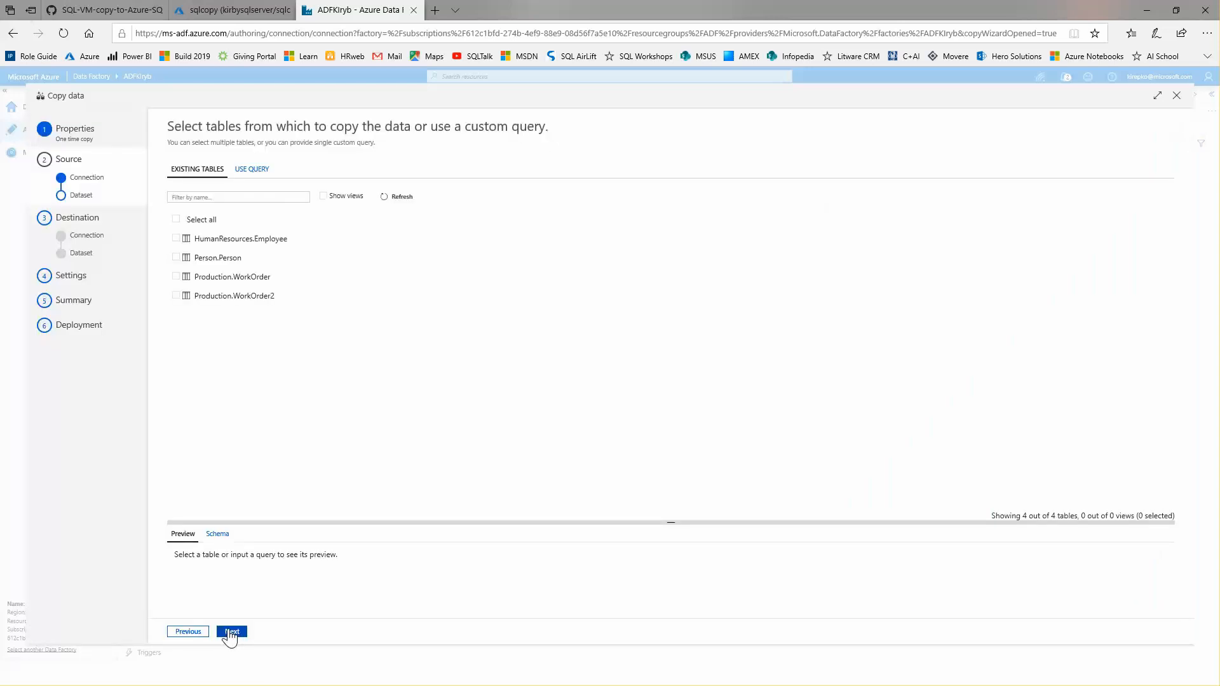
Select only the Person.Person table from Existing Tables and skip the filter step.
left_click(176, 258)
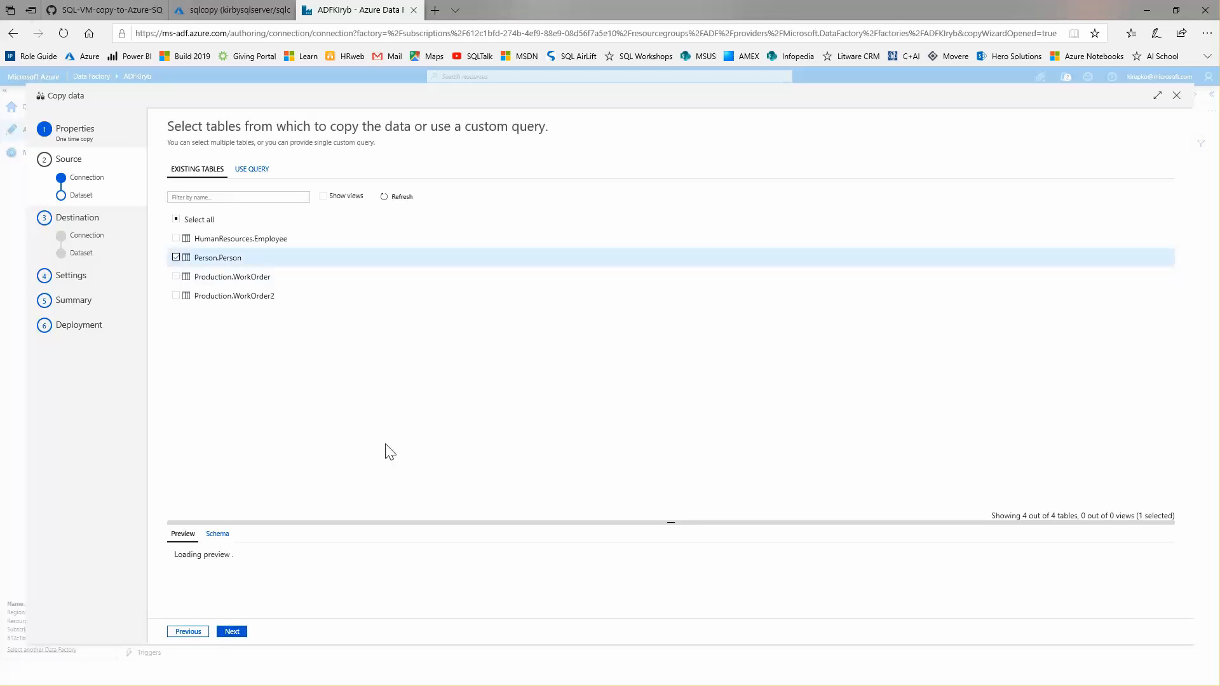
left_click_drag(395, 522, 425, 425)
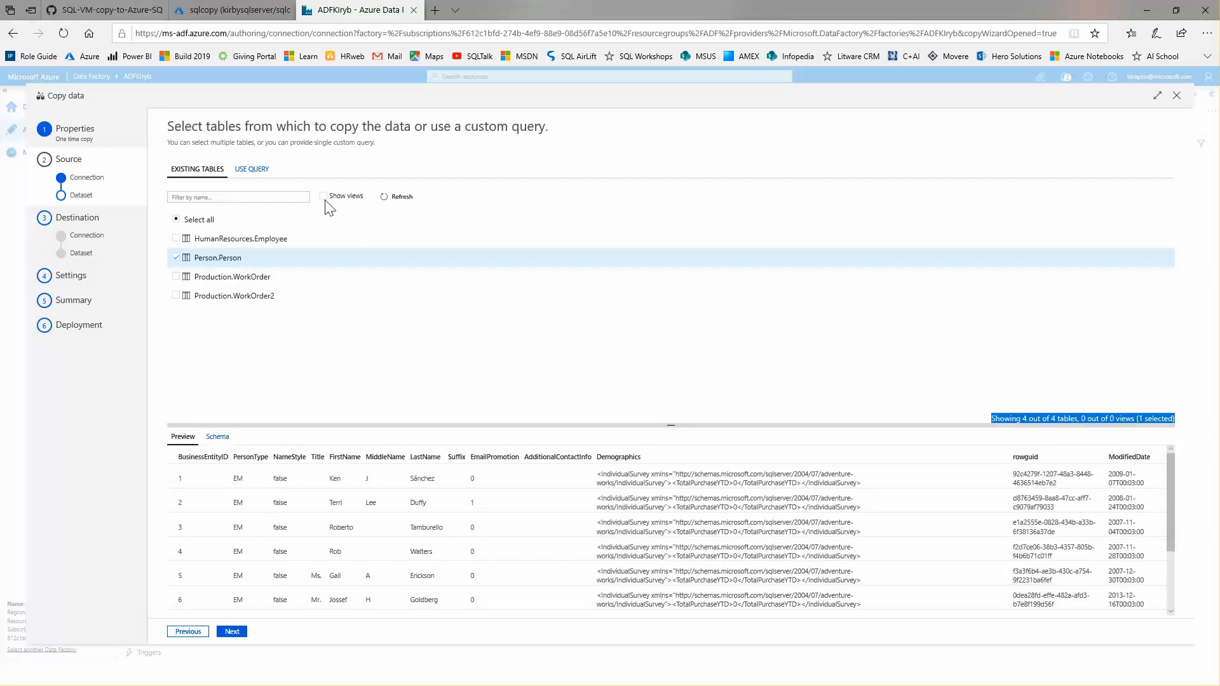
left_click(251, 169)
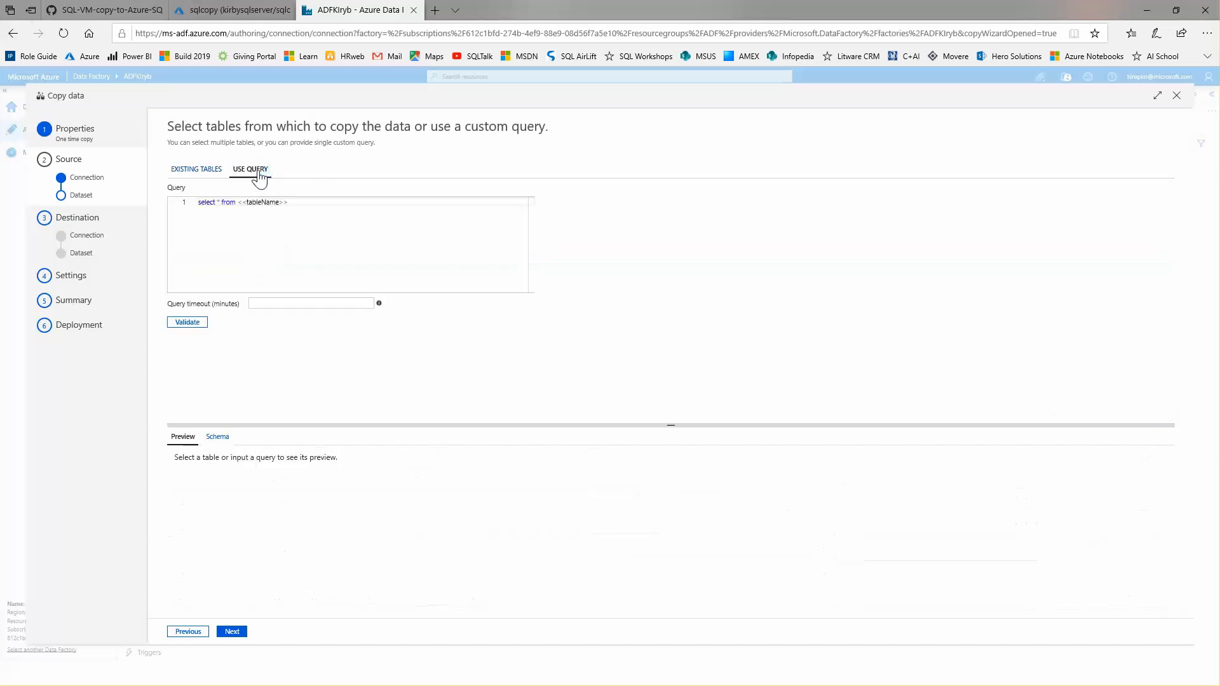
left_click(196, 169)
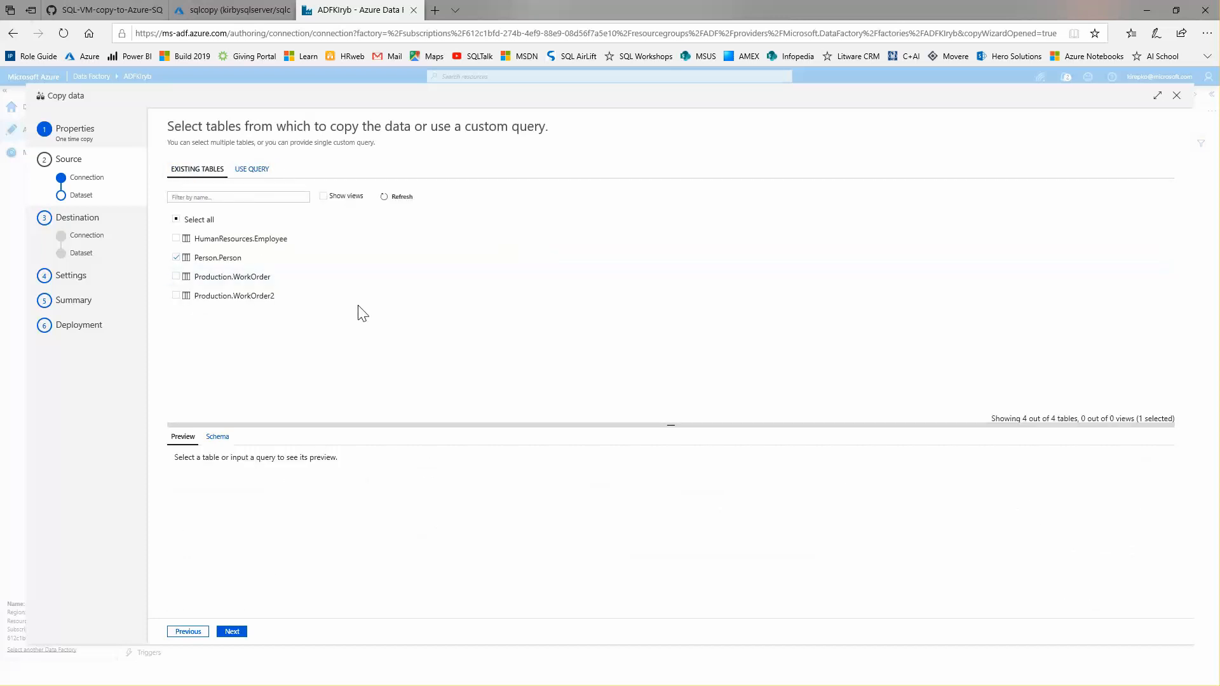
left_click(232, 633)
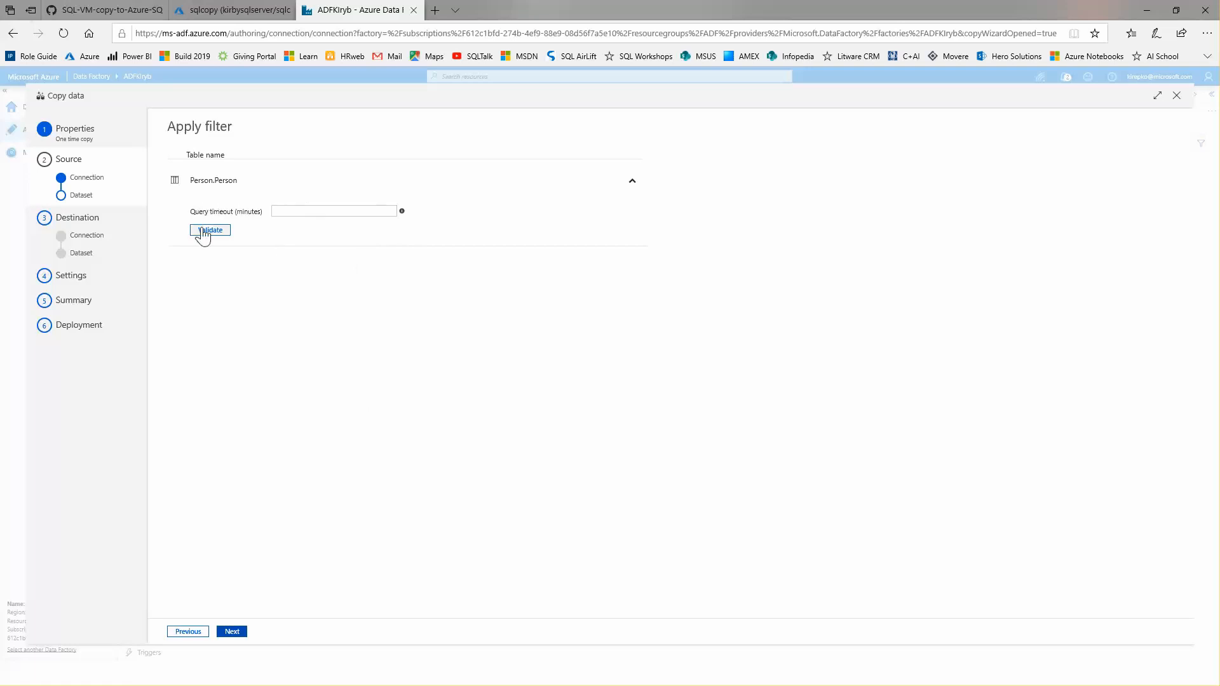
left_click(233, 632)
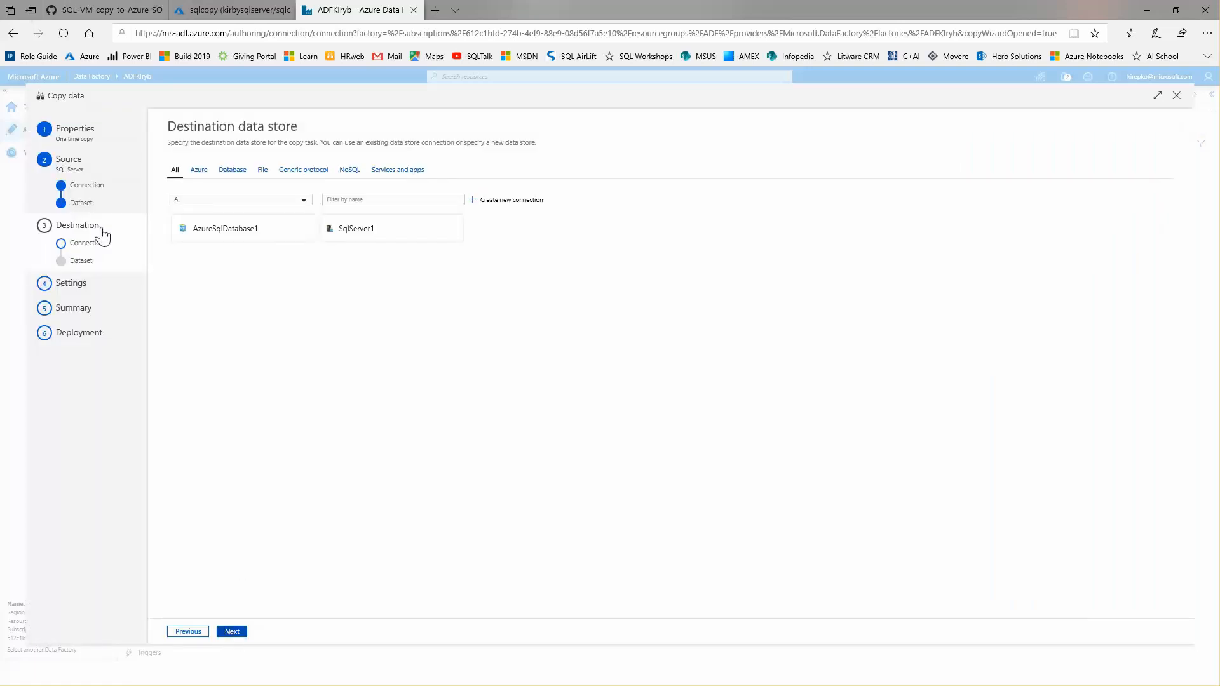
Send the copy to AzureSqlDatabase1 with Person.Person mapped onto dbo.Person.
left_click(248, 236)
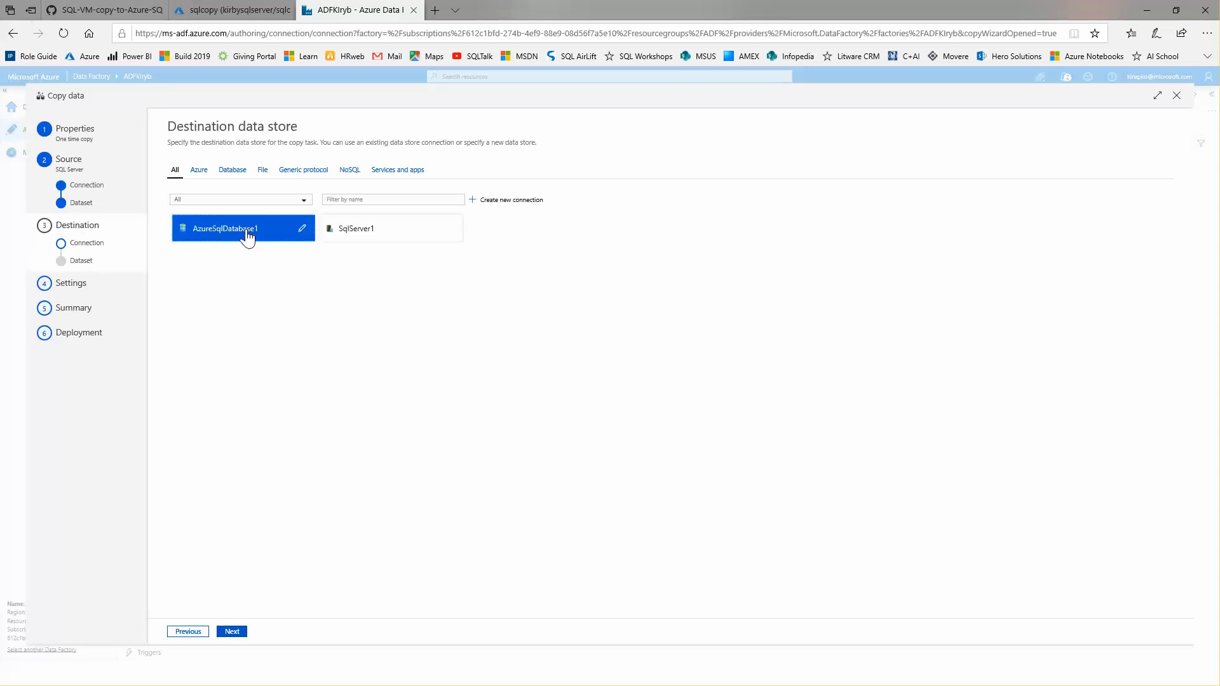
left_click(233, 632)
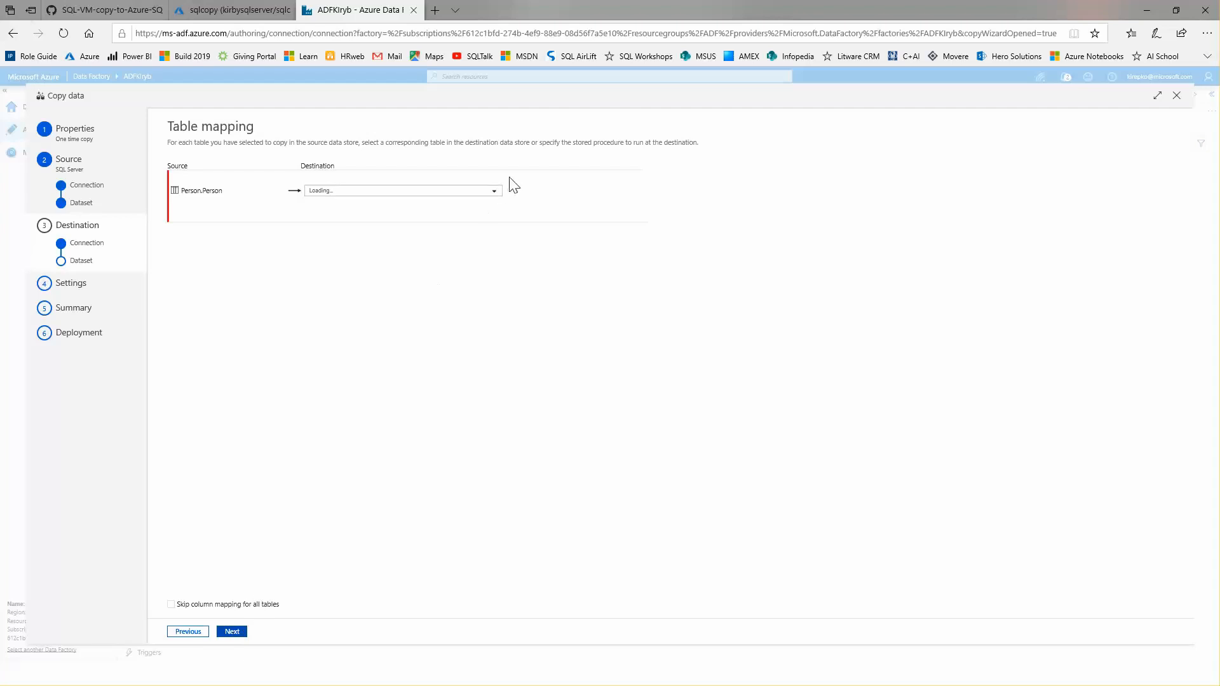
left_click(494, 193)
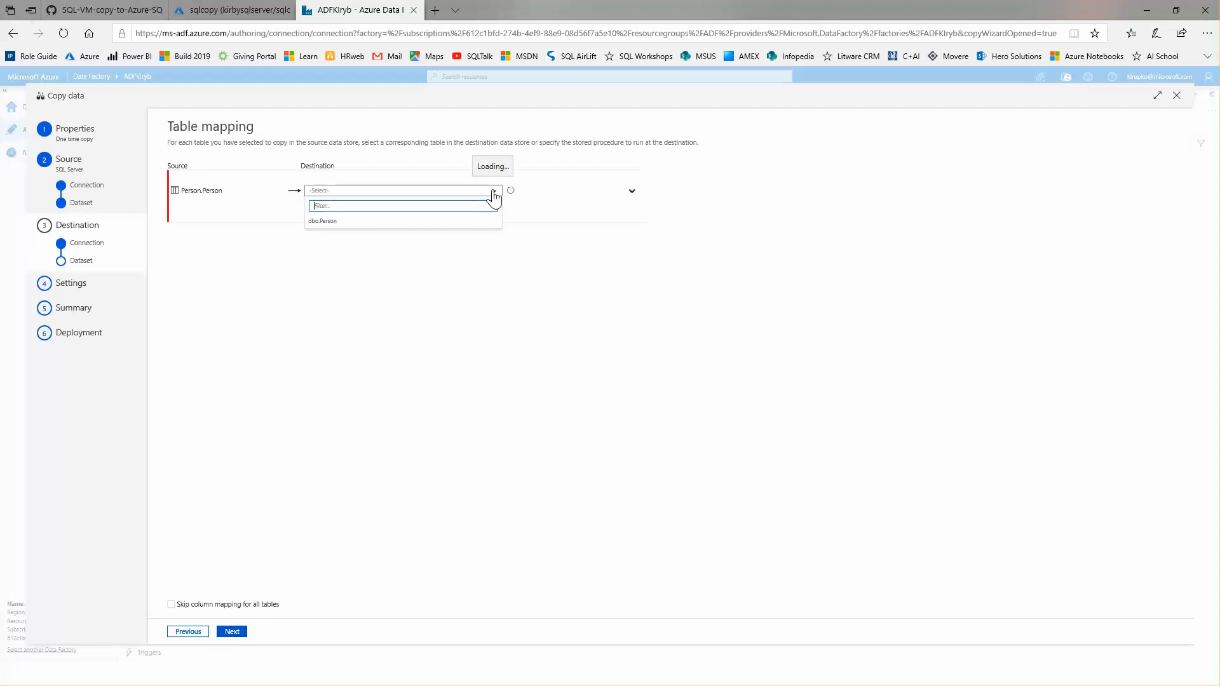
left_click(494, 193)
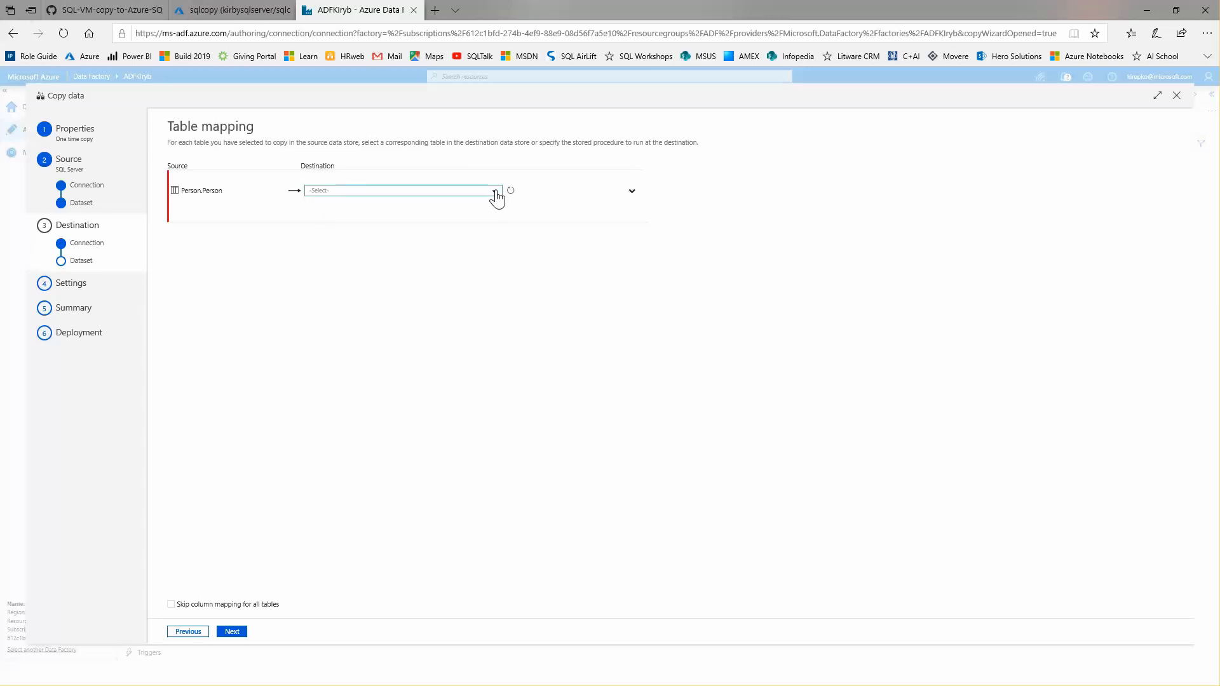
left_click(495, 192)
left_click(341, 223)
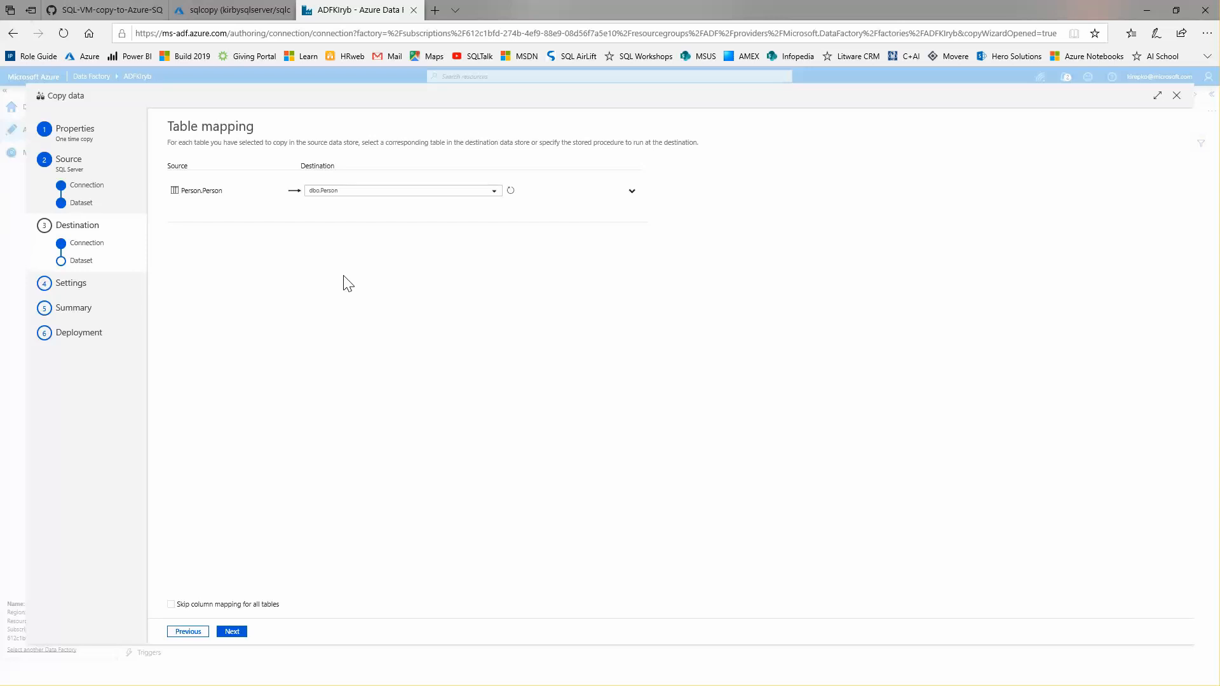
left_click(232, 631)
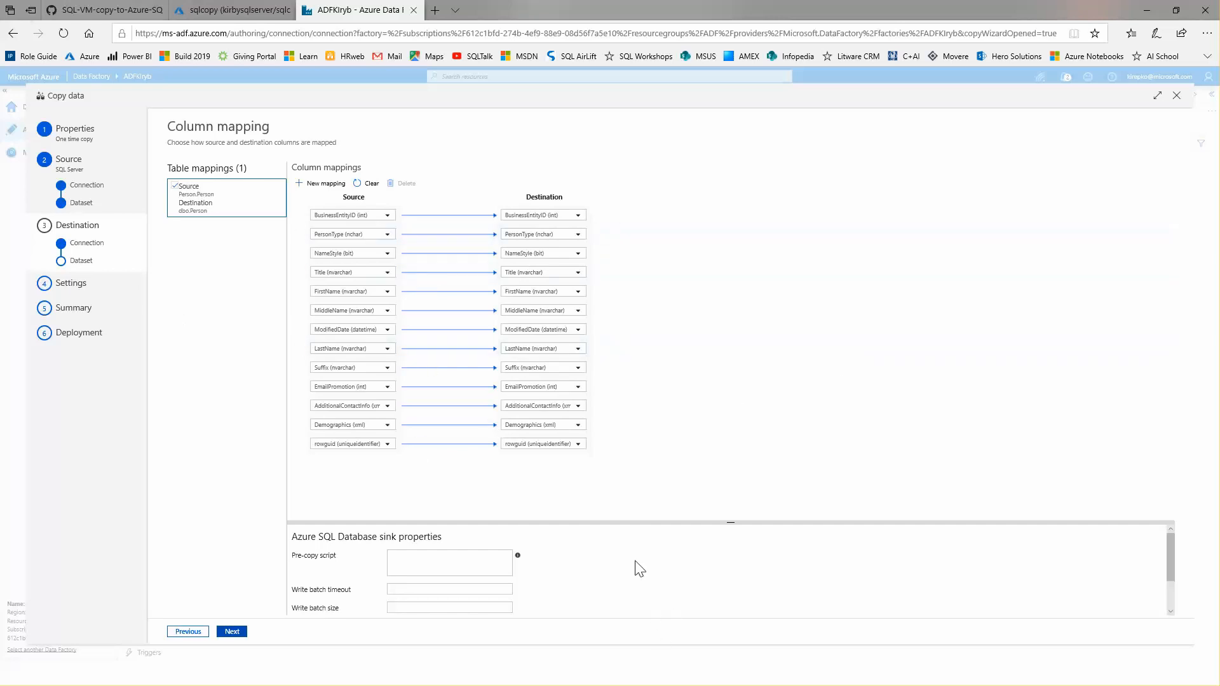
mouse_move(518, 556)
Keep fault tolerance at 'Abort activity on first incompatible row' and deploy the copy pipeline.
left_click(232, 631)
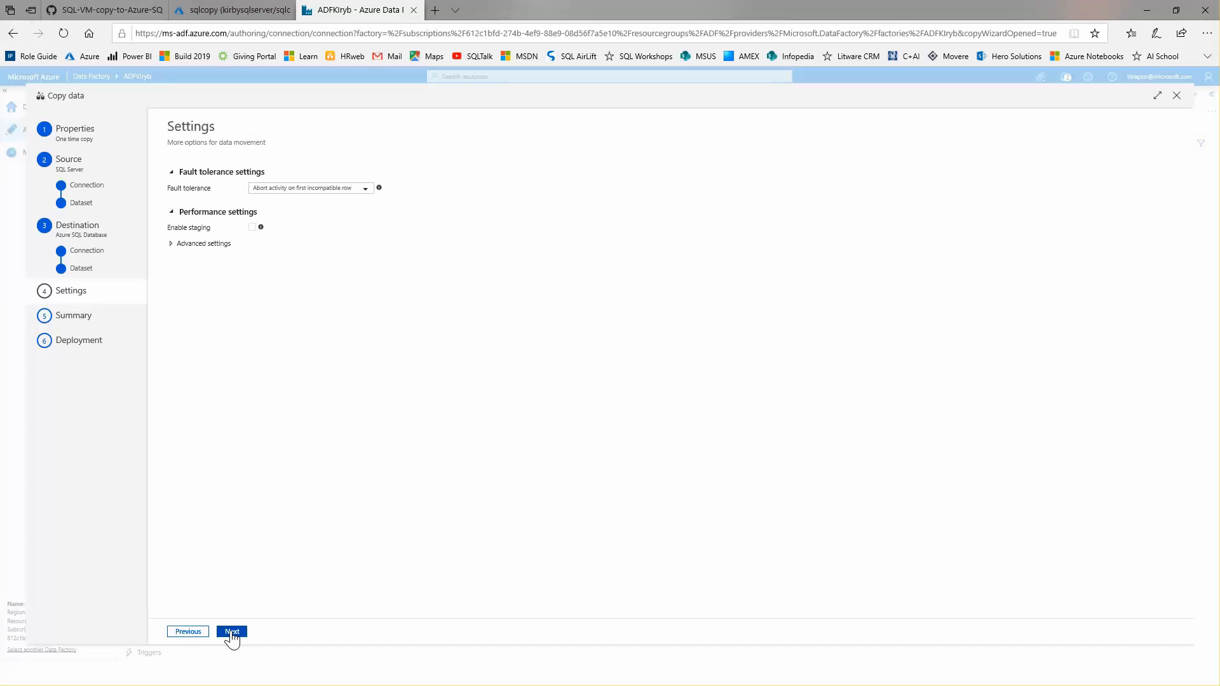
left_click(365, 188)
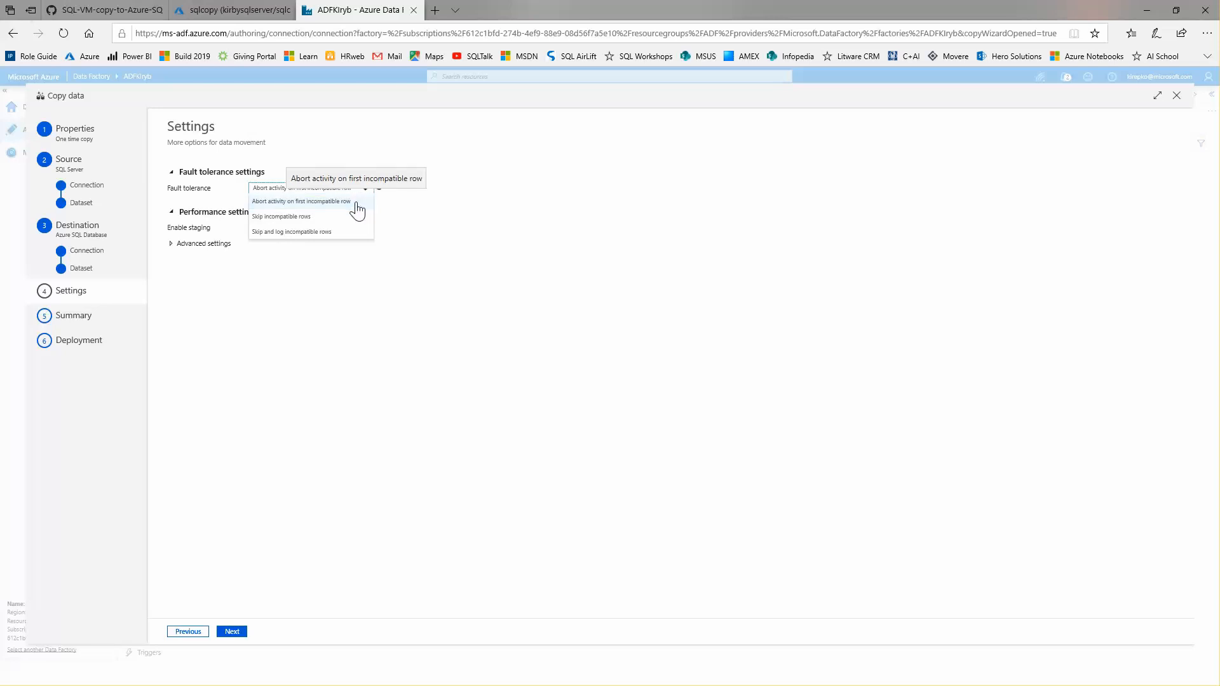
left_click(357, 202)
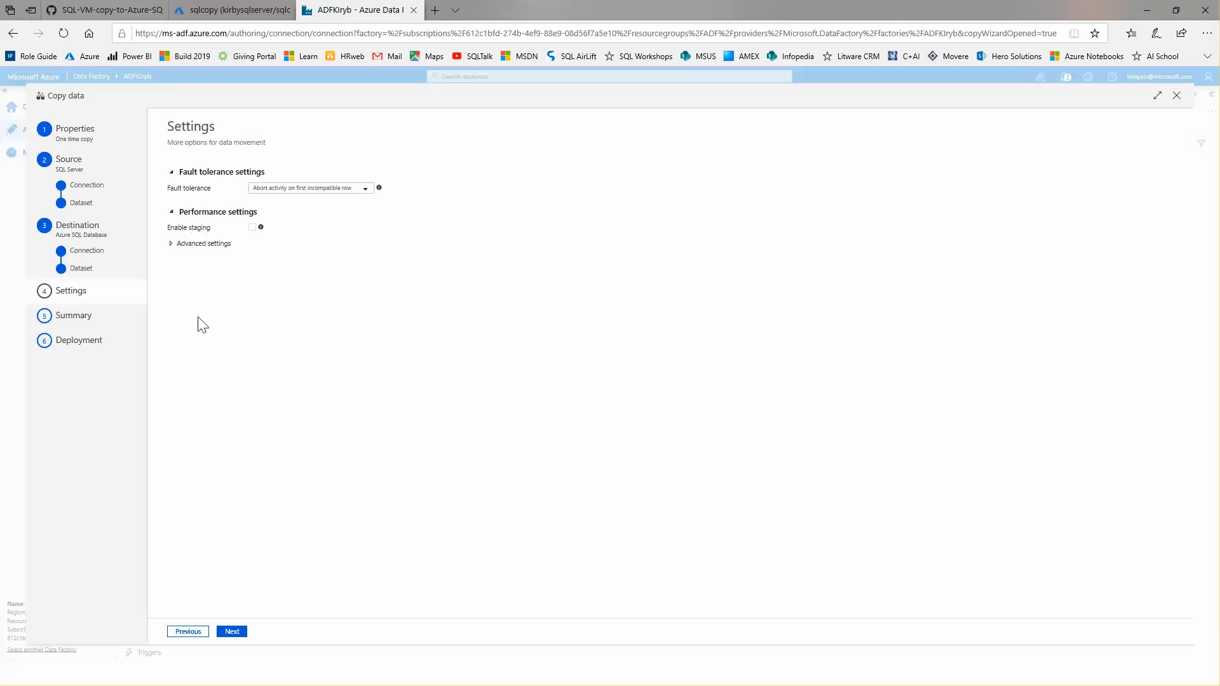
left_click(232, 633)
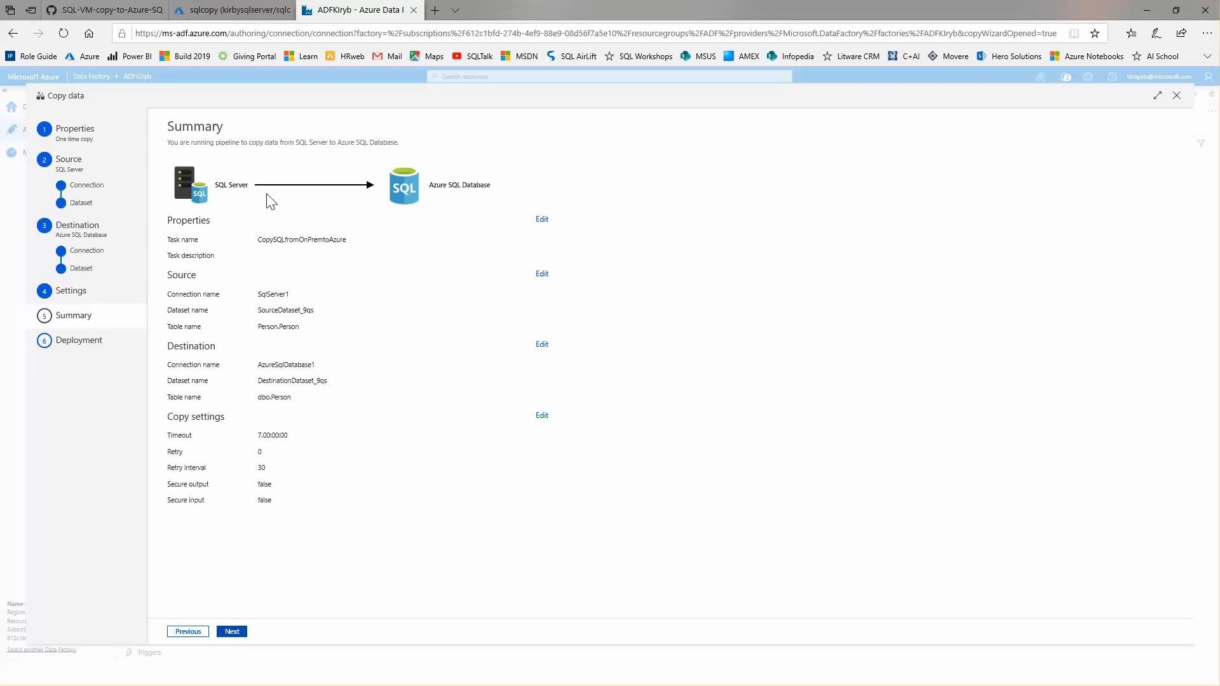
left_click(229, 632)
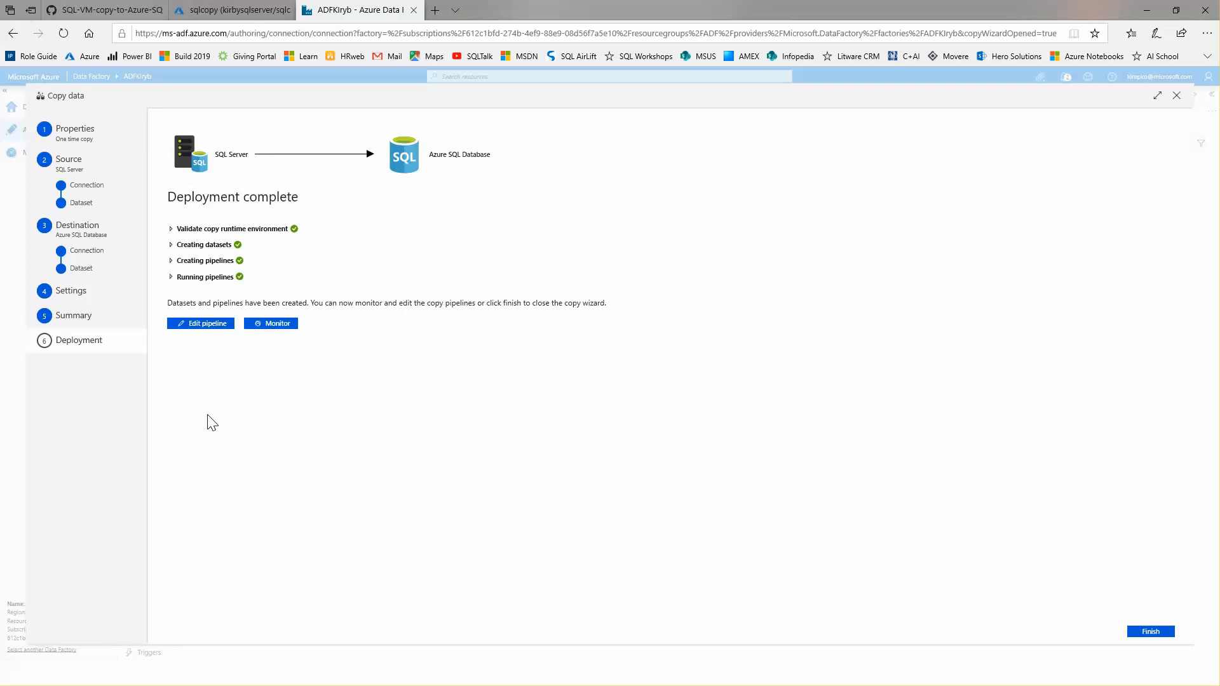
Monitor the CopySQLfromOnPremtoAzure pipeline run, clearing the Pipeline runs filters.
left_click(279, 328)
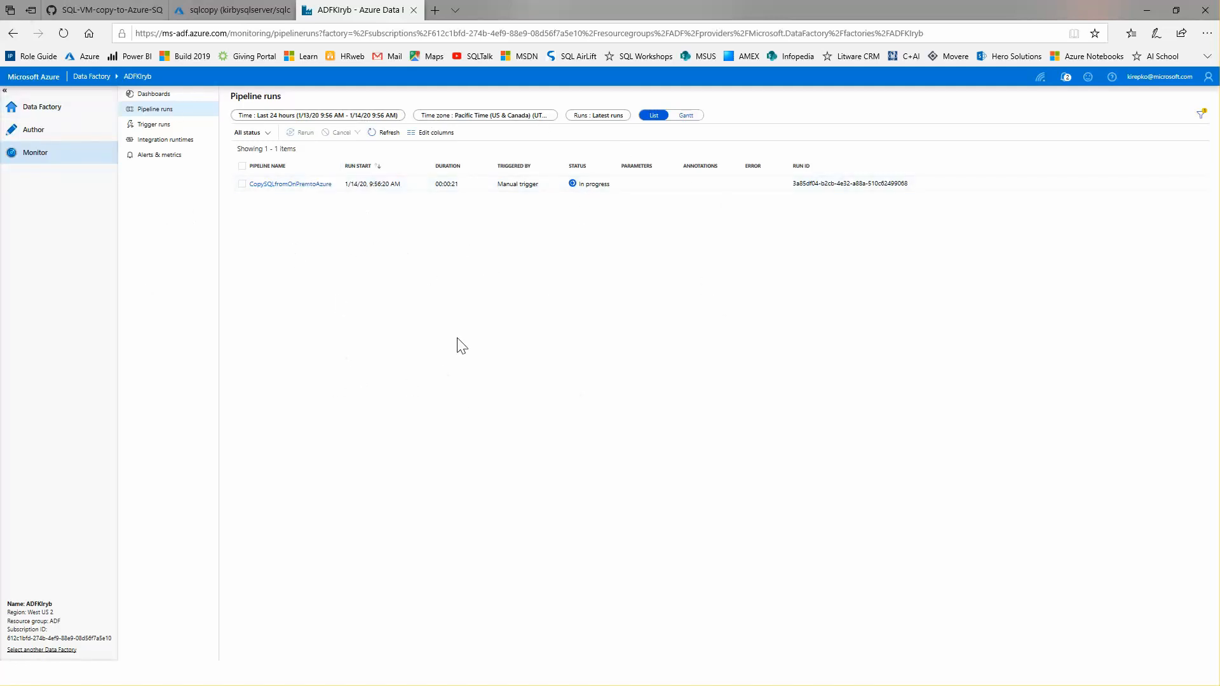
left_click(1201, 118)
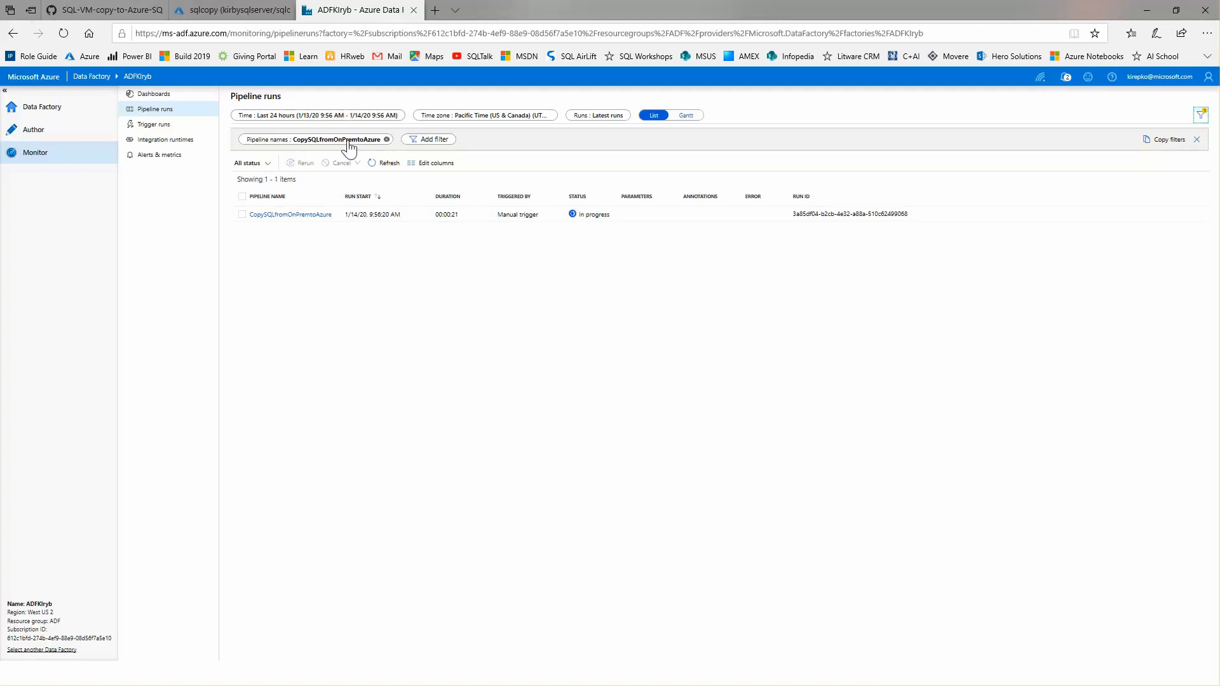
left_click(1197, 140)
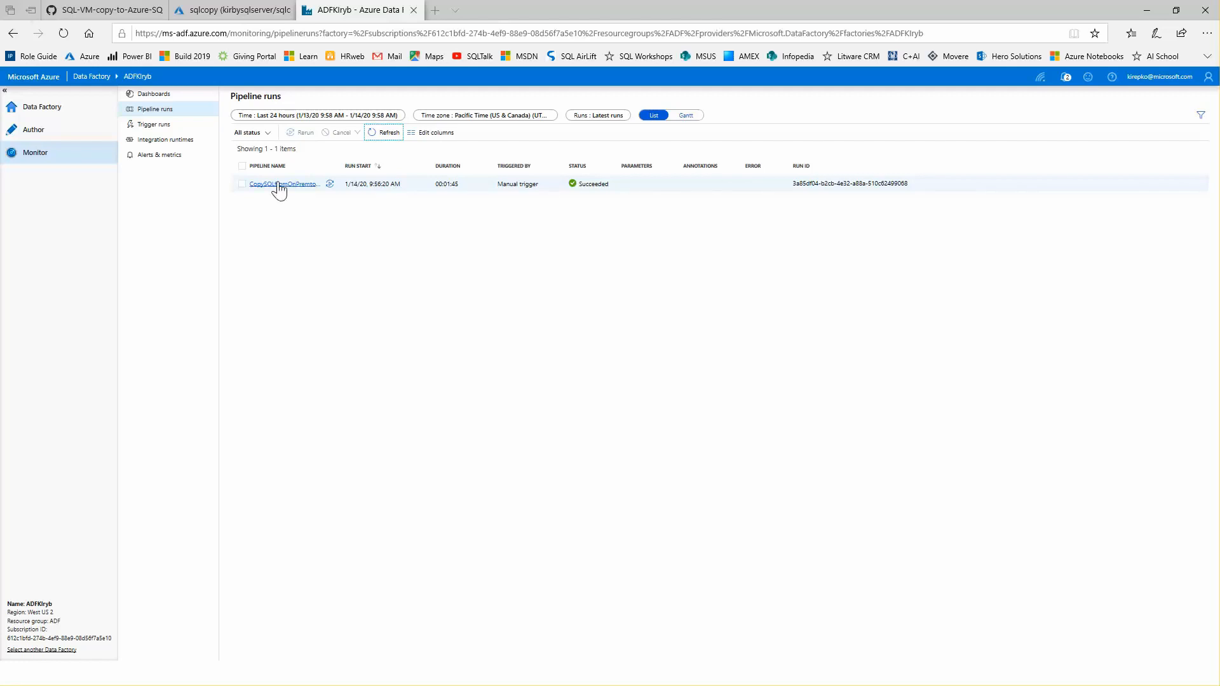
Write 'select * from dbo.person' in the sqlcopy query editor.
left_click(227, 9)
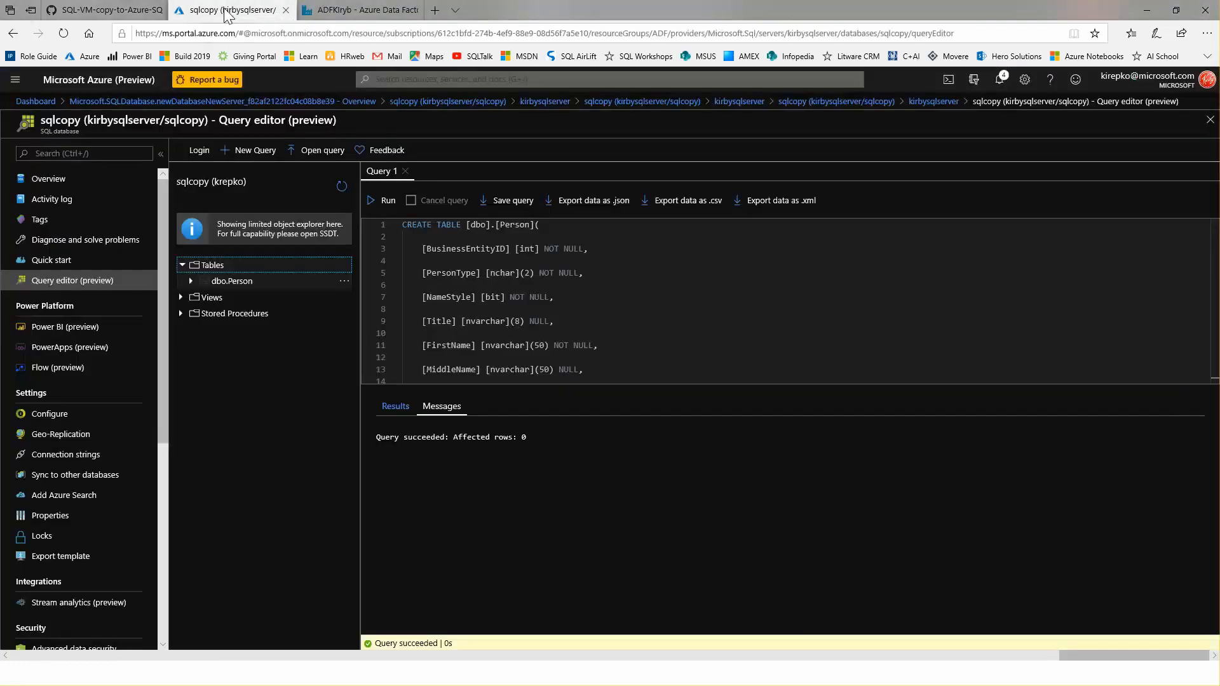
left_click(613, 339)
key("ctrl+a")
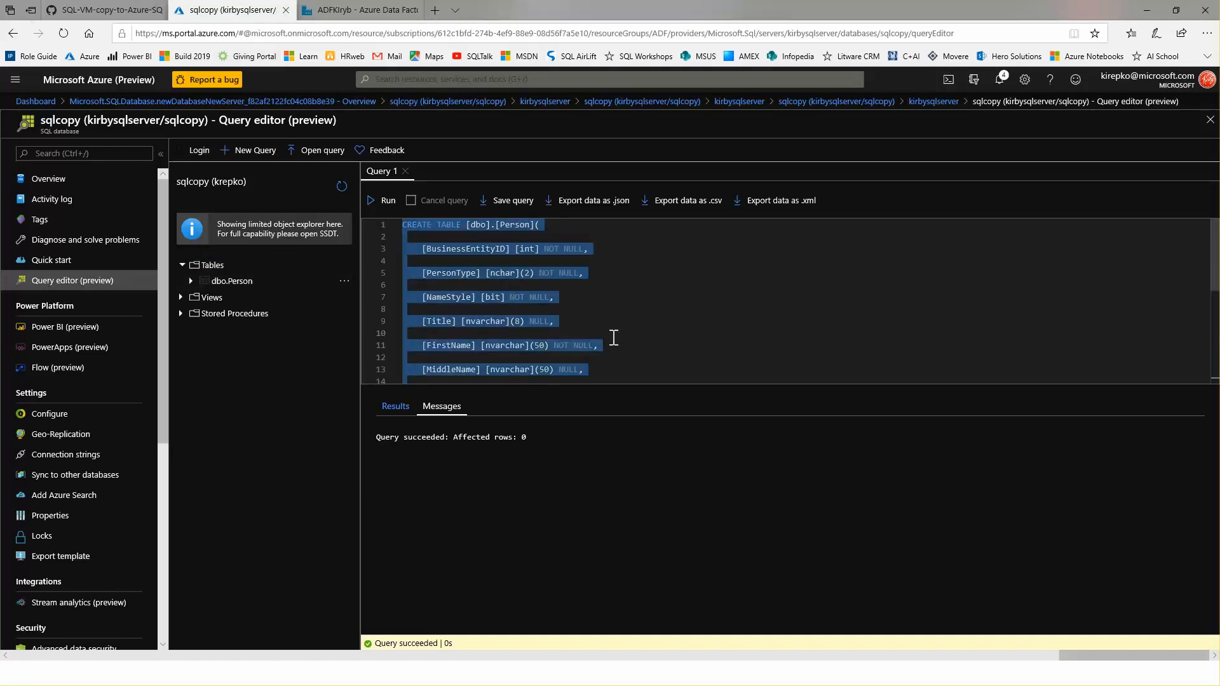
key("Left")
key("Return")
key("Return")
key("Up")
key("Up")
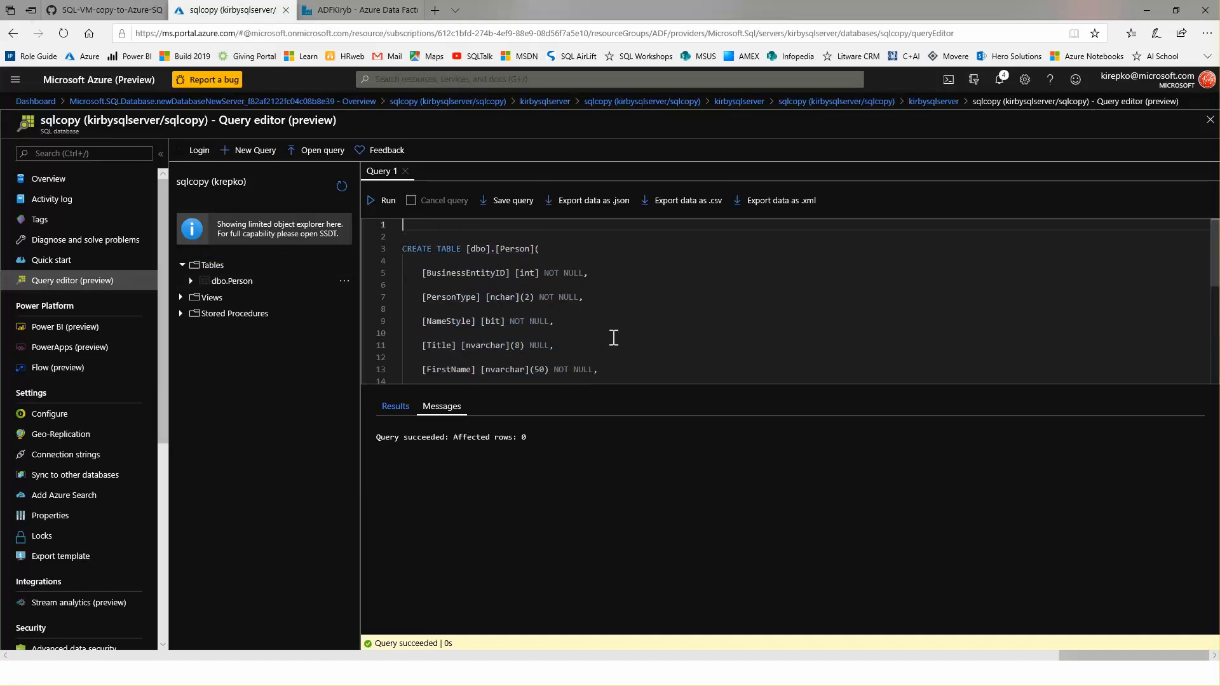
type("select * from d")
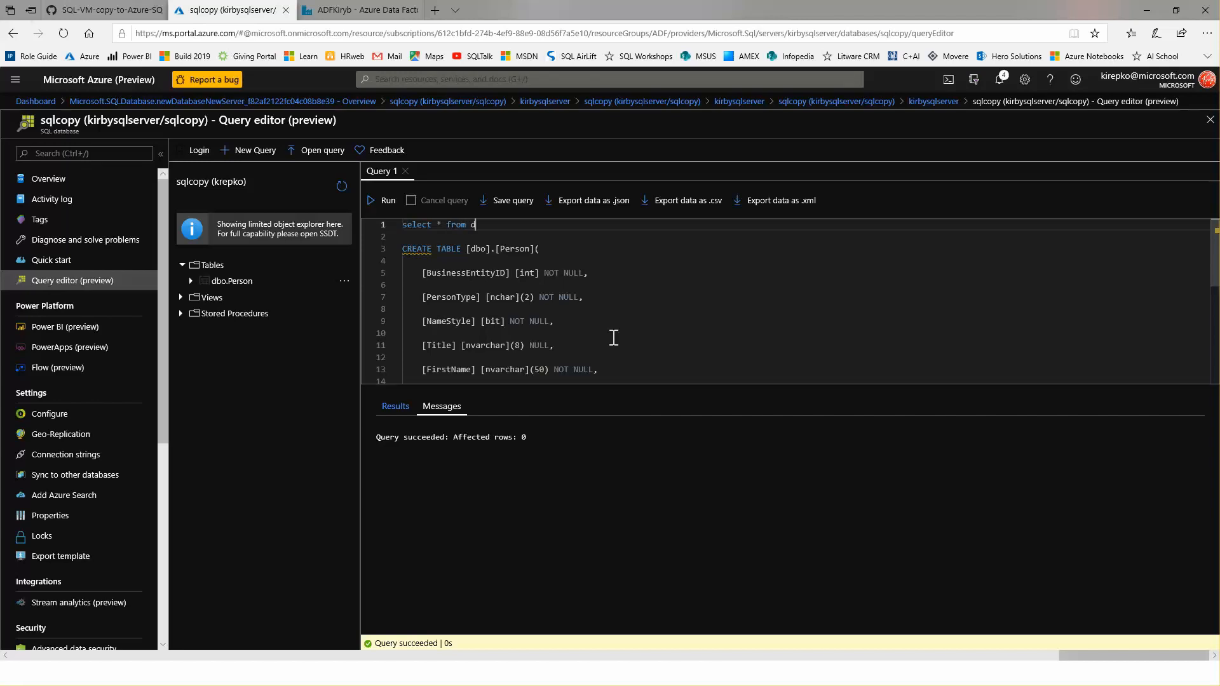
type("bo.person")
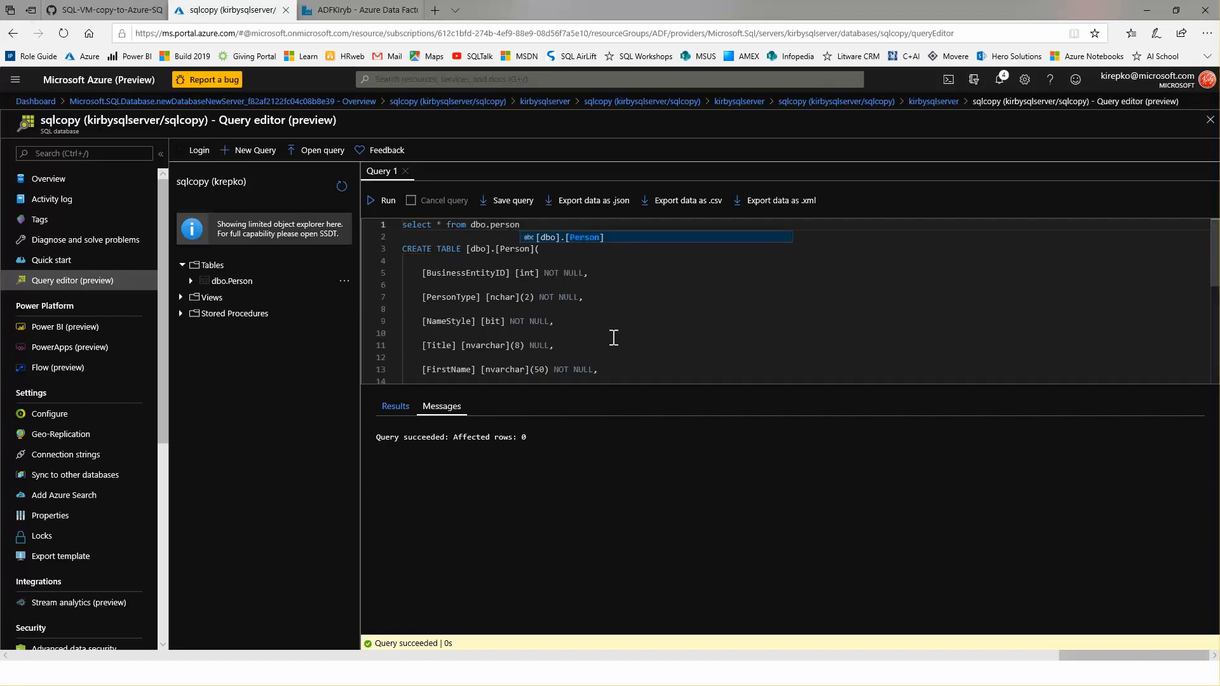
Delete the old CREATE TABLE script and run the dbo.Person query.
key("Escape")
key("ctrl+a")
key("Delete")
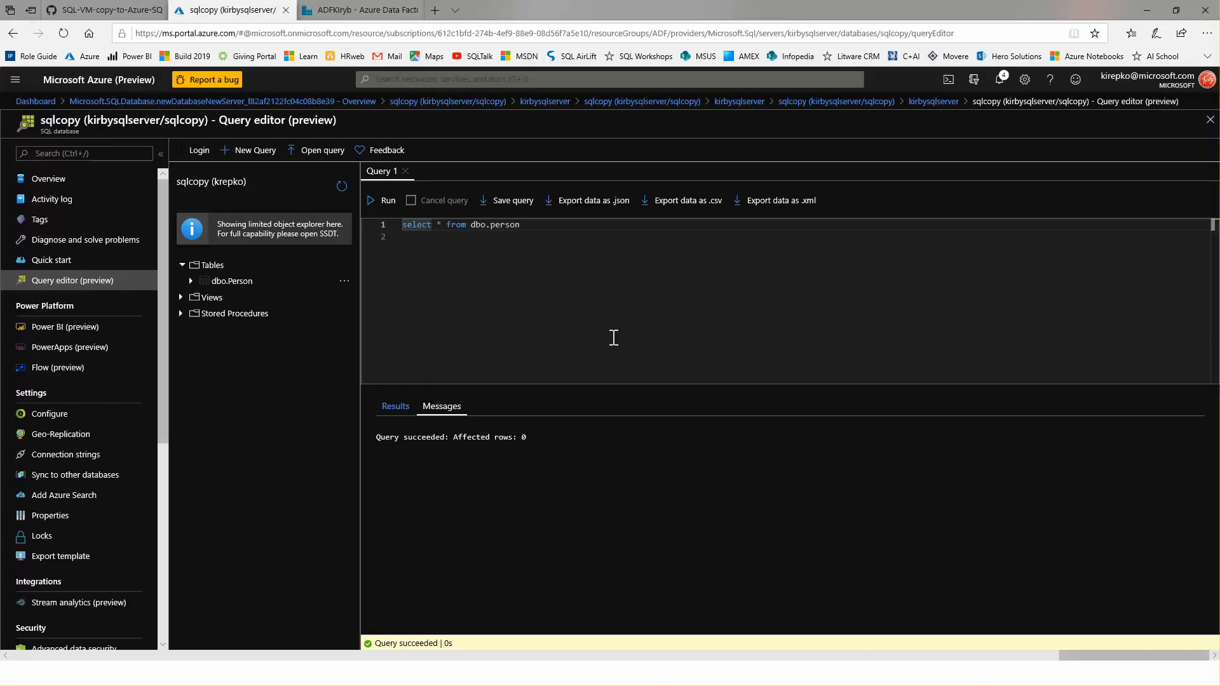
left_click(387, 201)
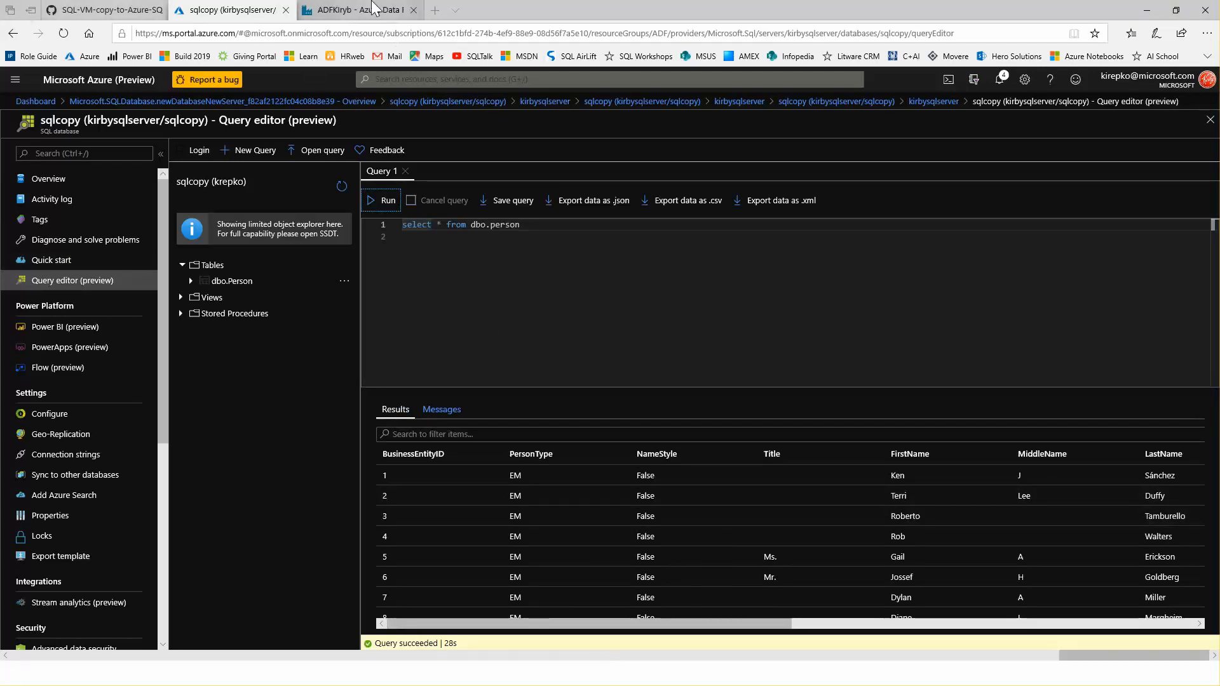
left_click(372, 12)
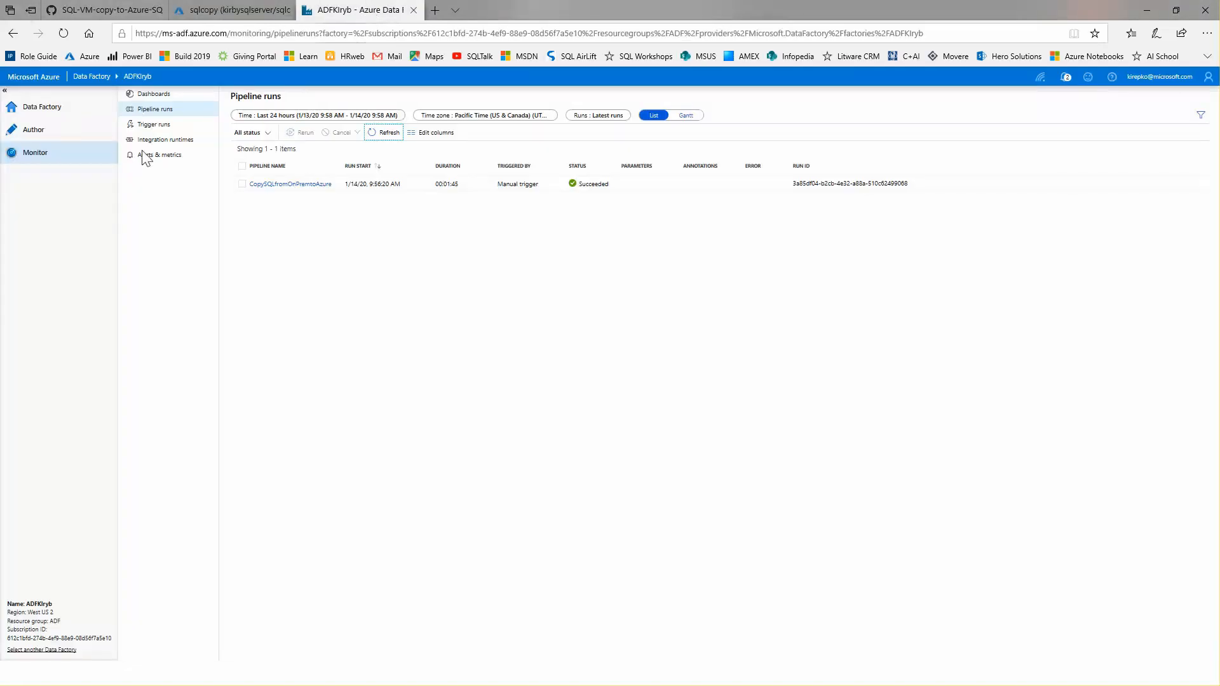
Open the CopySQLfromOnPremtoAzure pipeline in the authoring workspace.
left_click(36, 133)
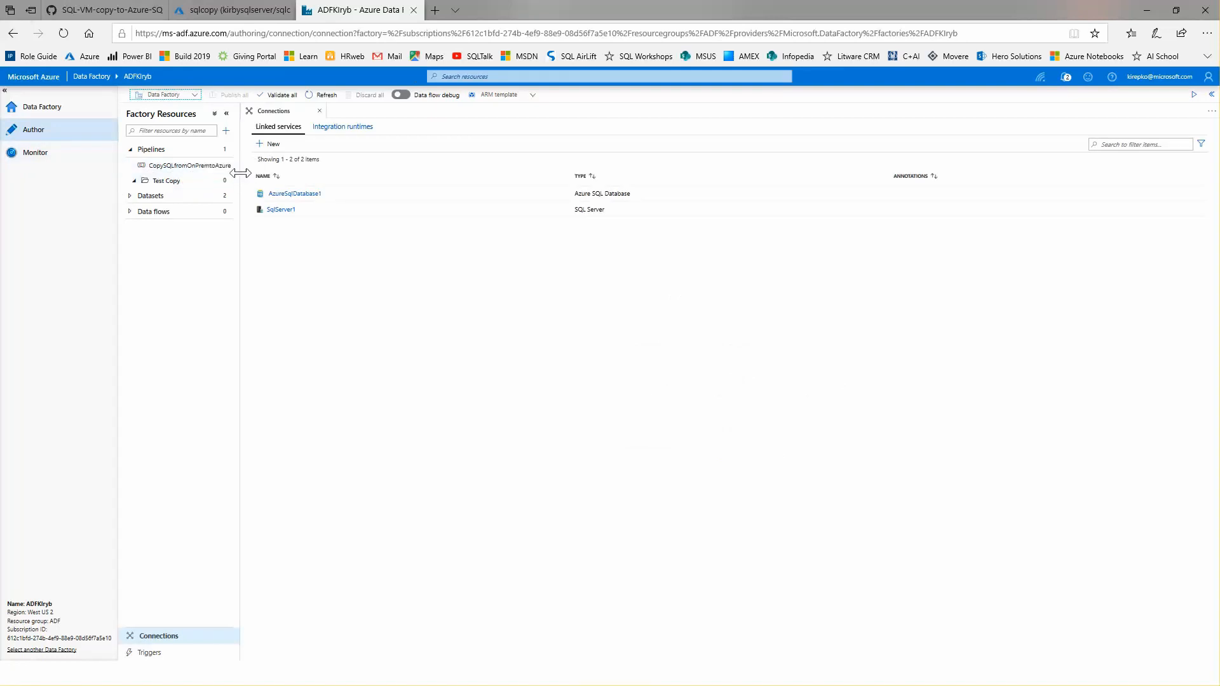
left_click_drag(241, 174, 292, 174)
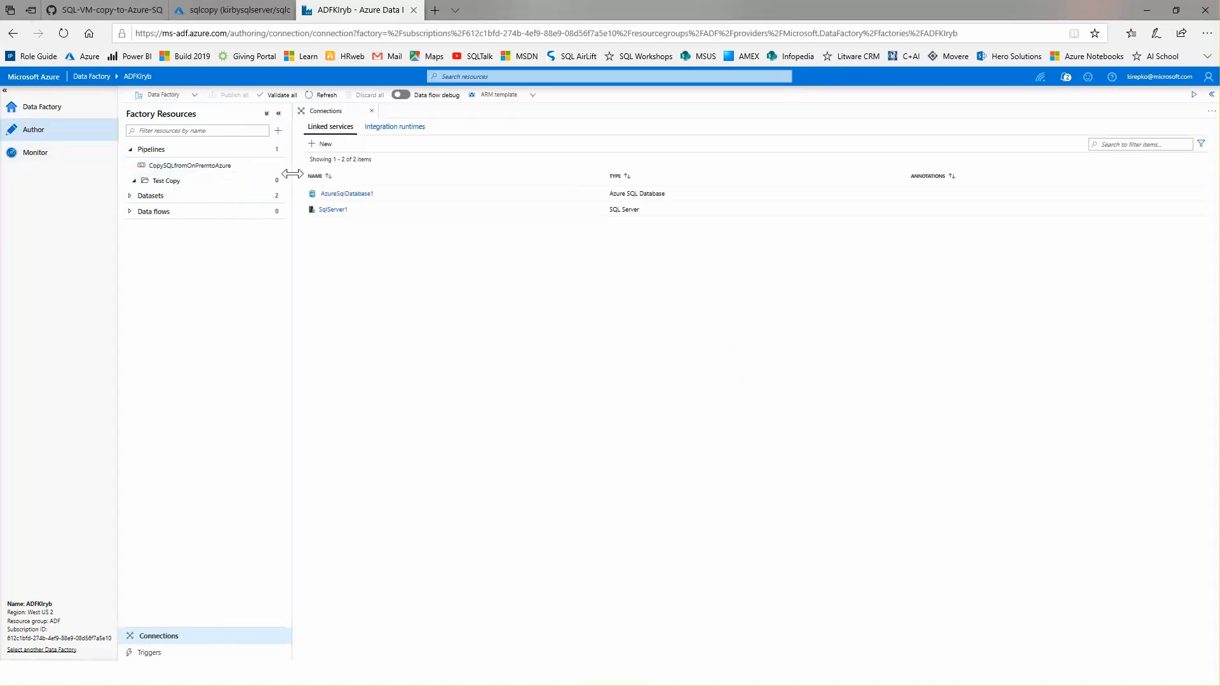
left_click(179, 168)
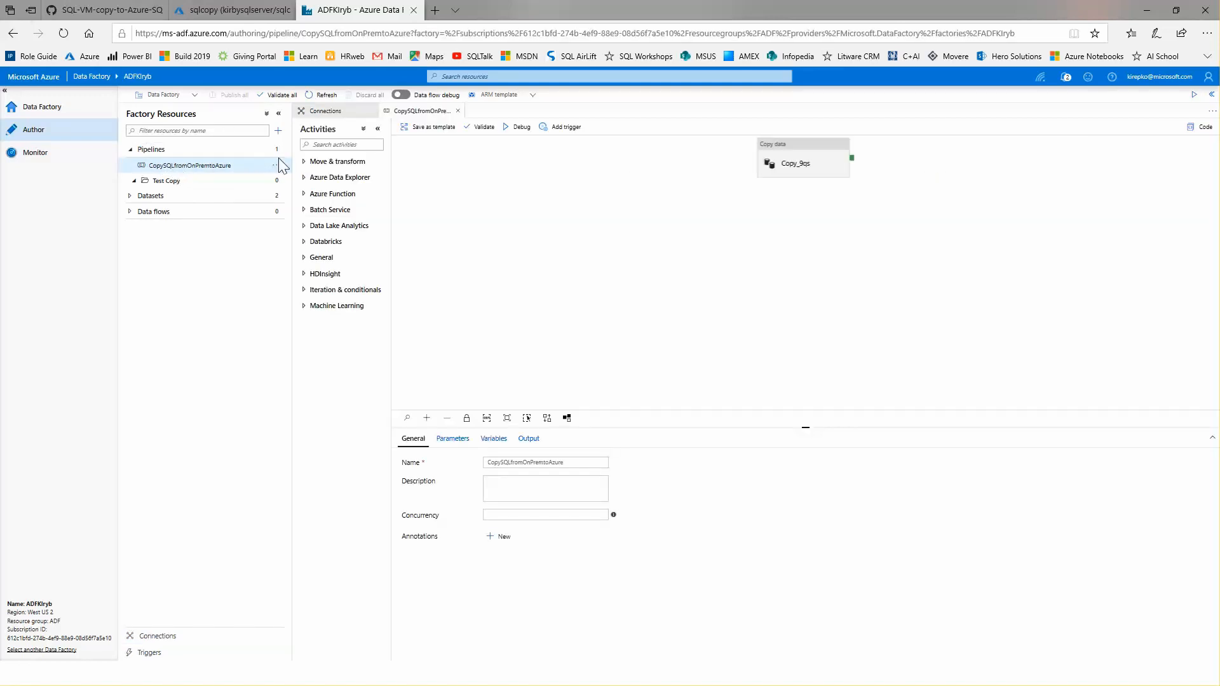
left_click_drag(787, 177, 781, 201)
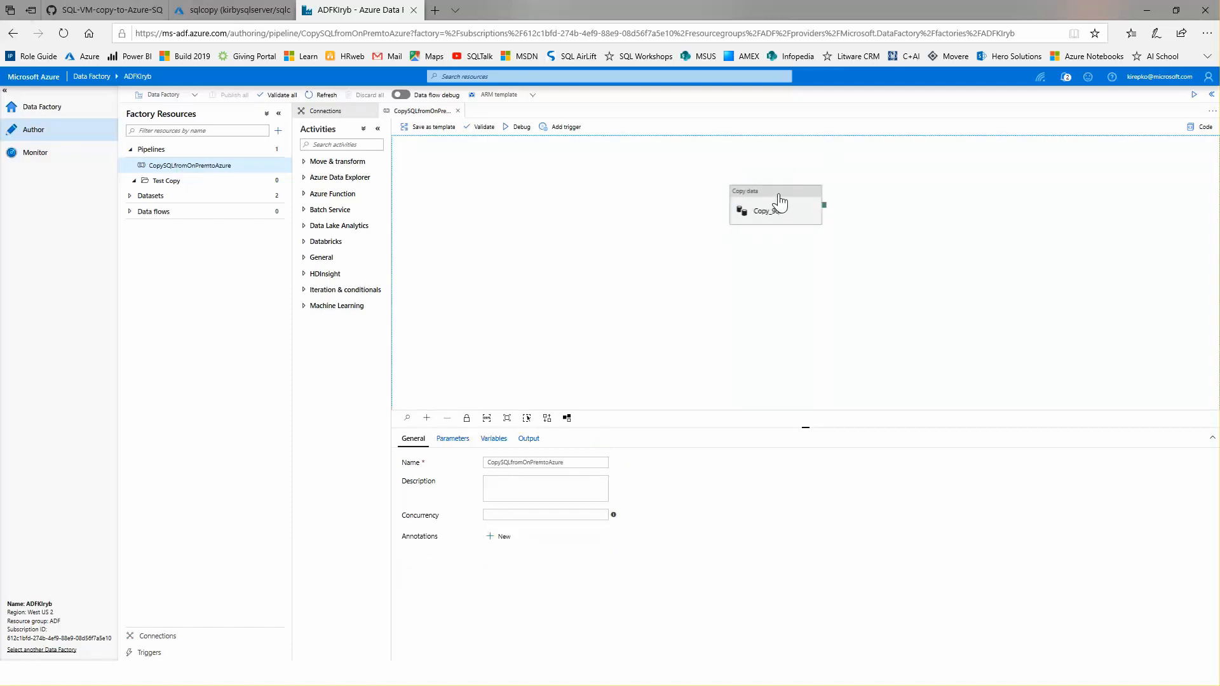
Review the Copy_9qs activity's Source and Sink settings.
left_click(781, 193)
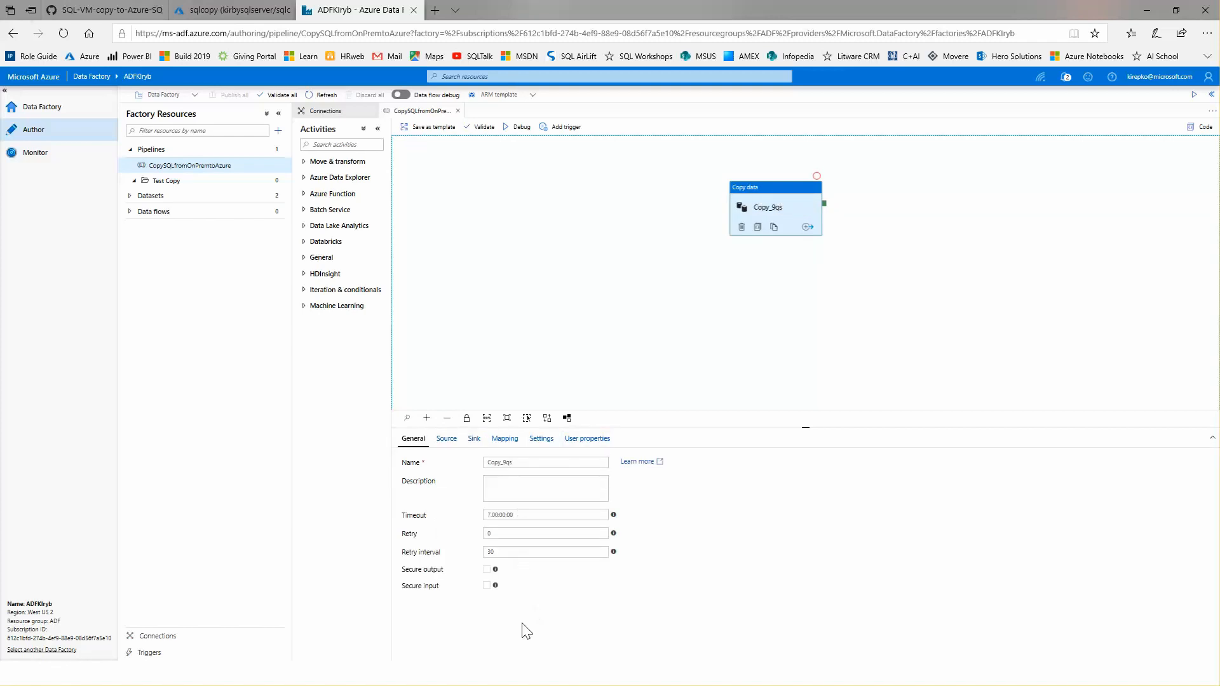
left_click(446, 439)
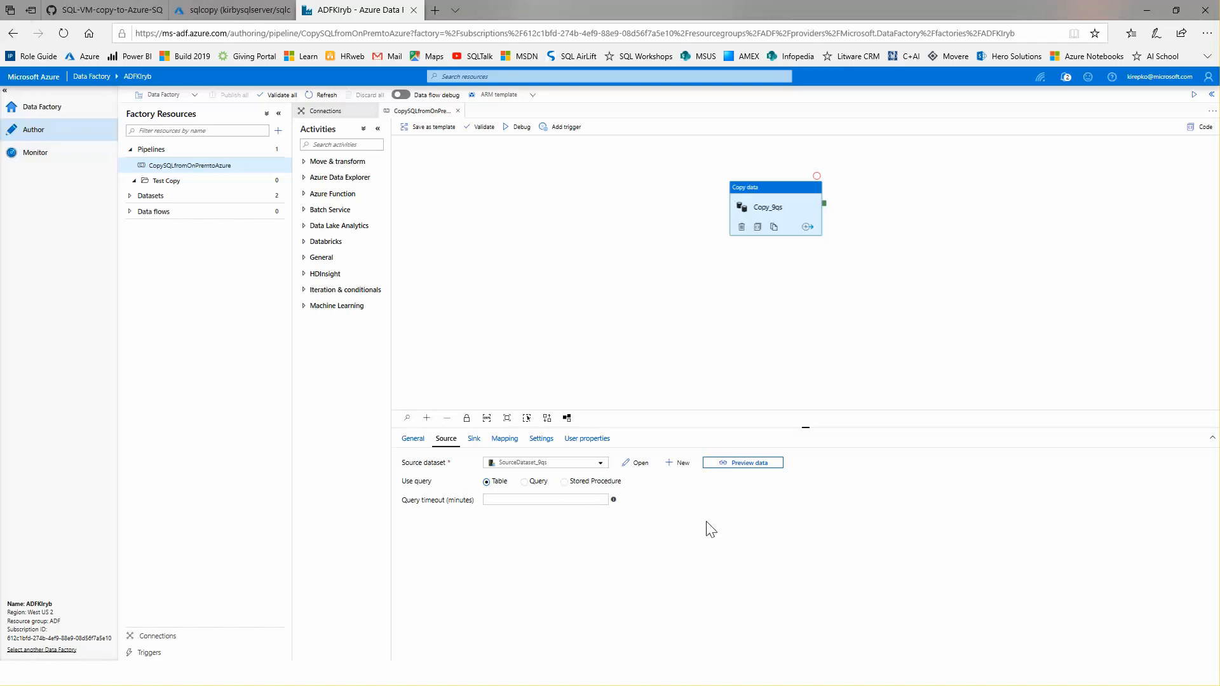
left_click(474, 439)
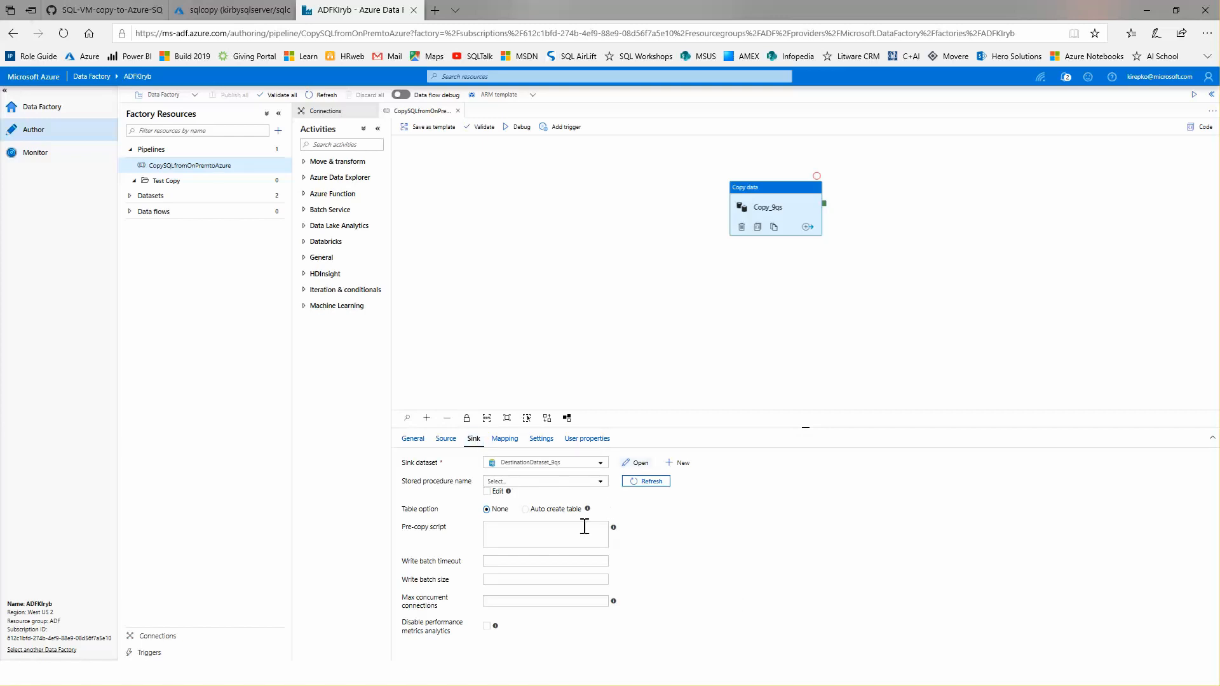
left_click(640, 463)
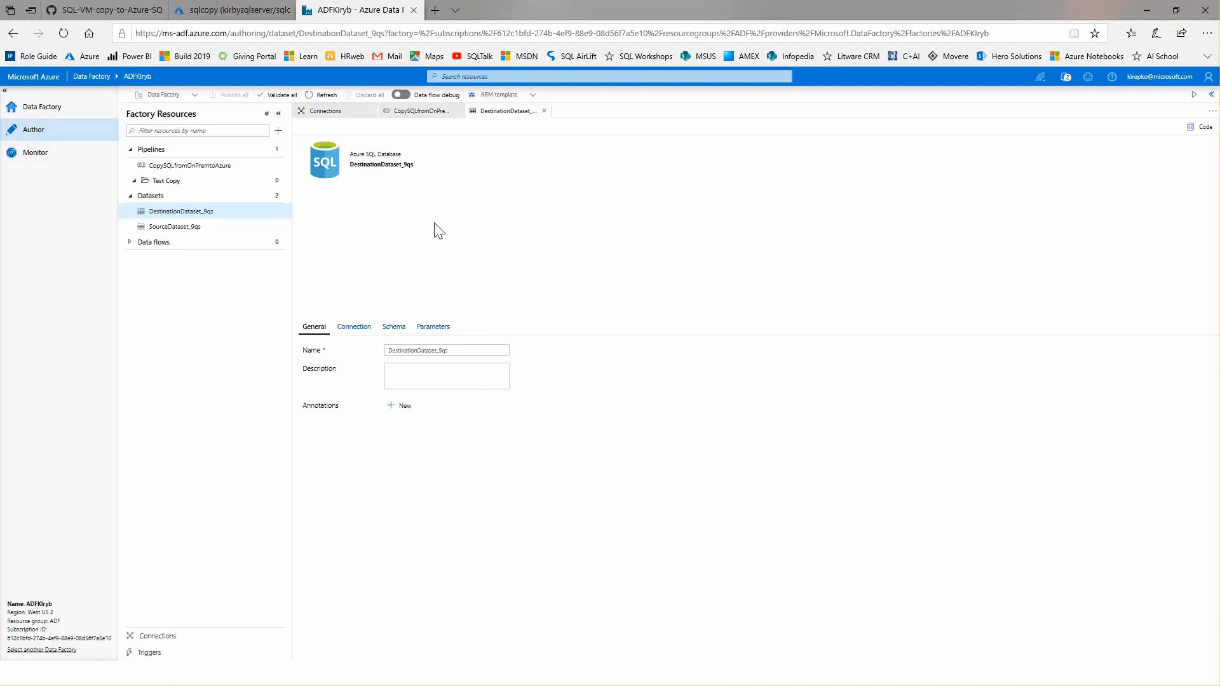
left_click(354, 328)
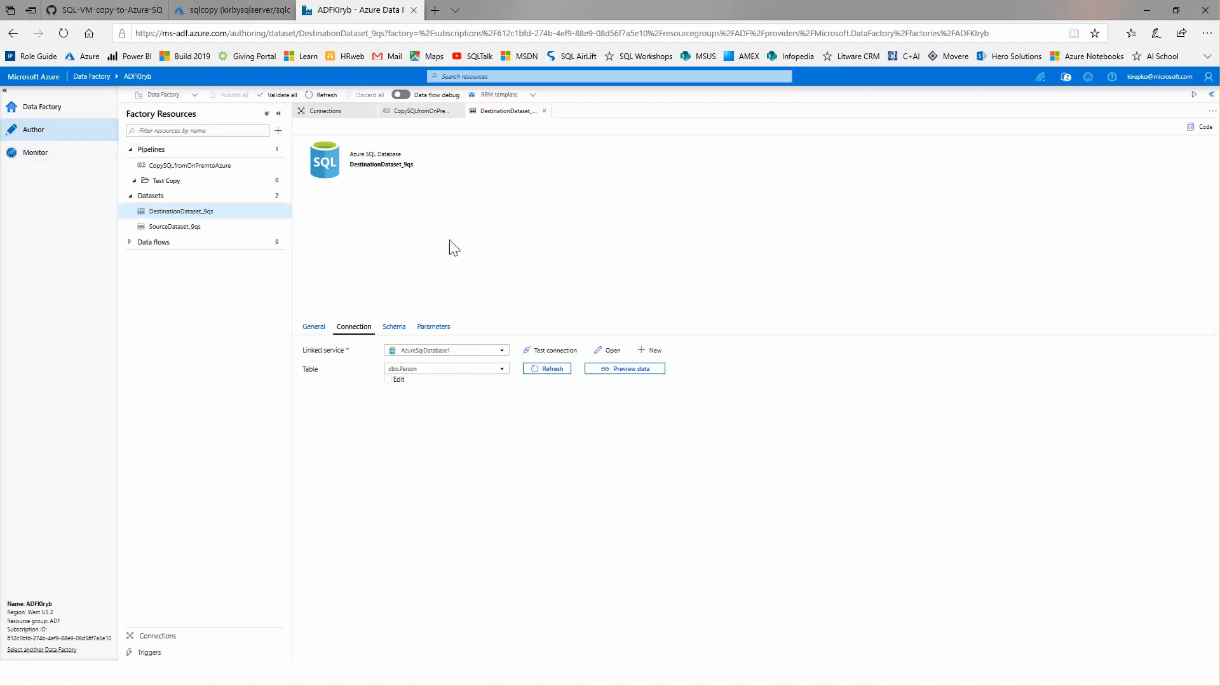
left_click(393, 328)
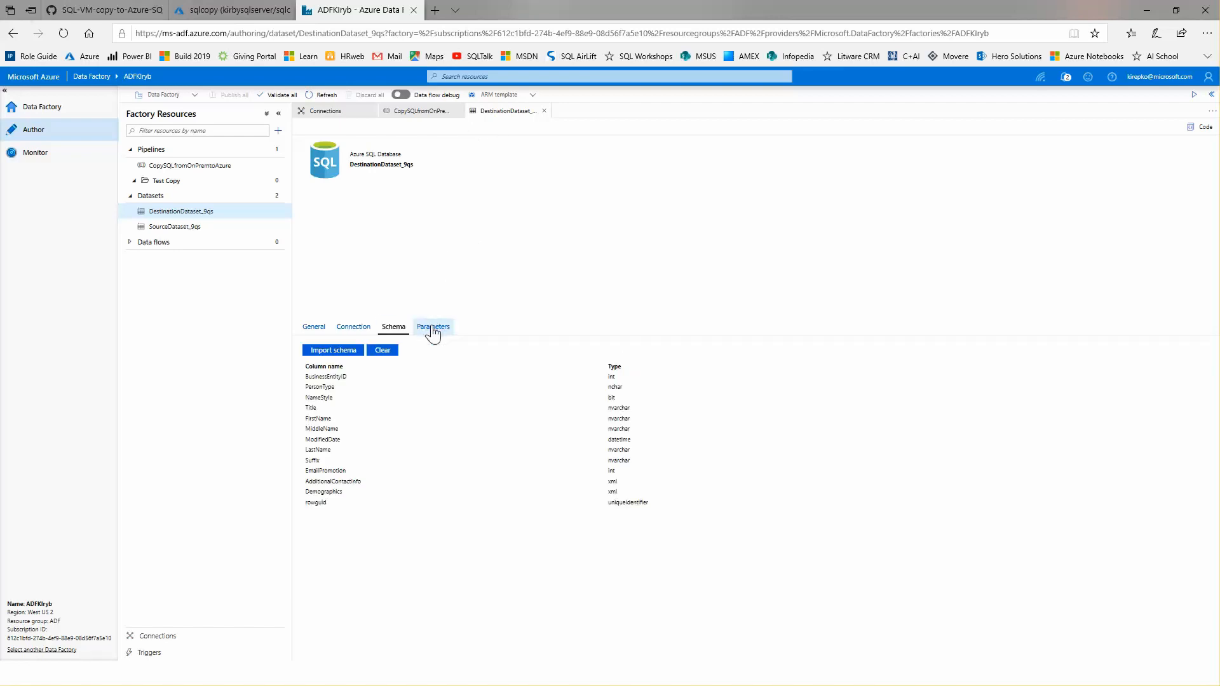
left_click(431, 329)
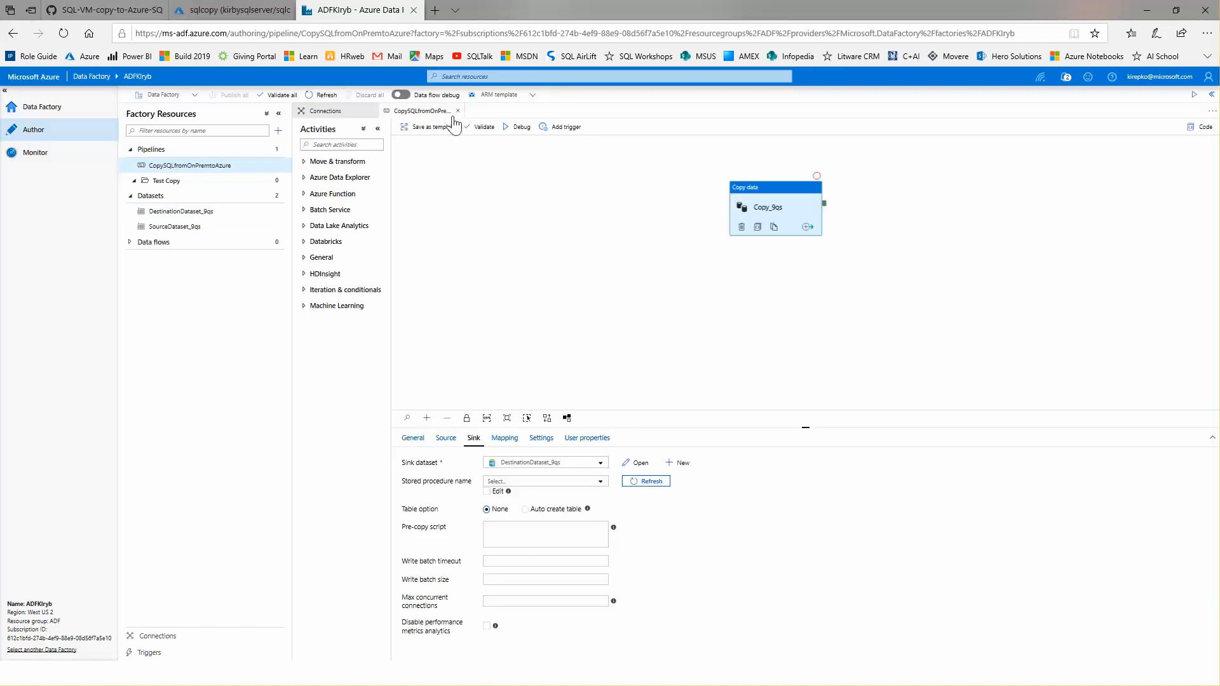
left_click(773, 189)
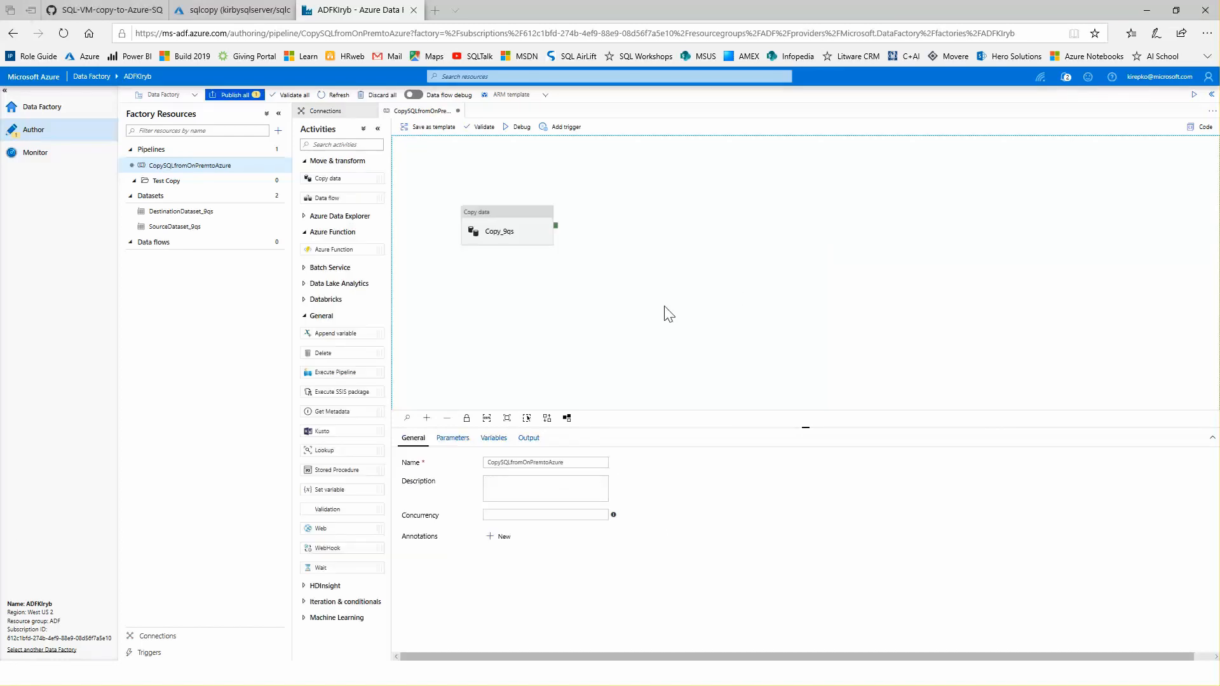
Add a Stored Procedure activity that runs after Copy_9qs succeeds.
left_click(516, 219)
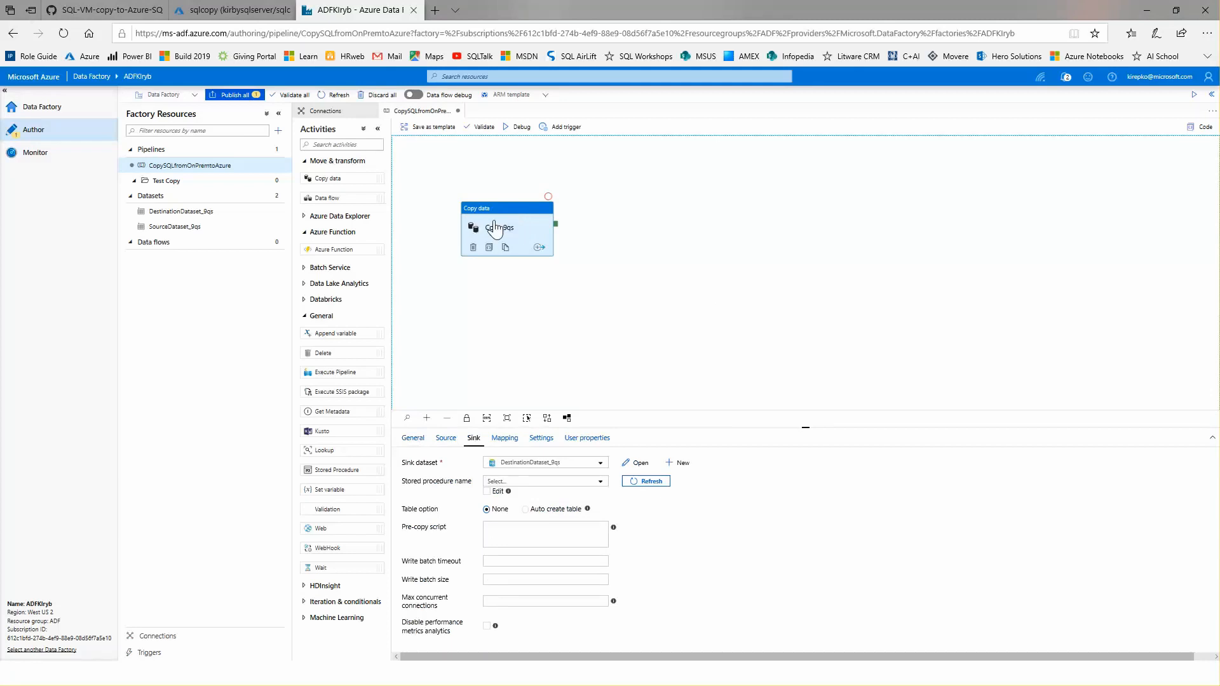
left_click(304, 232)
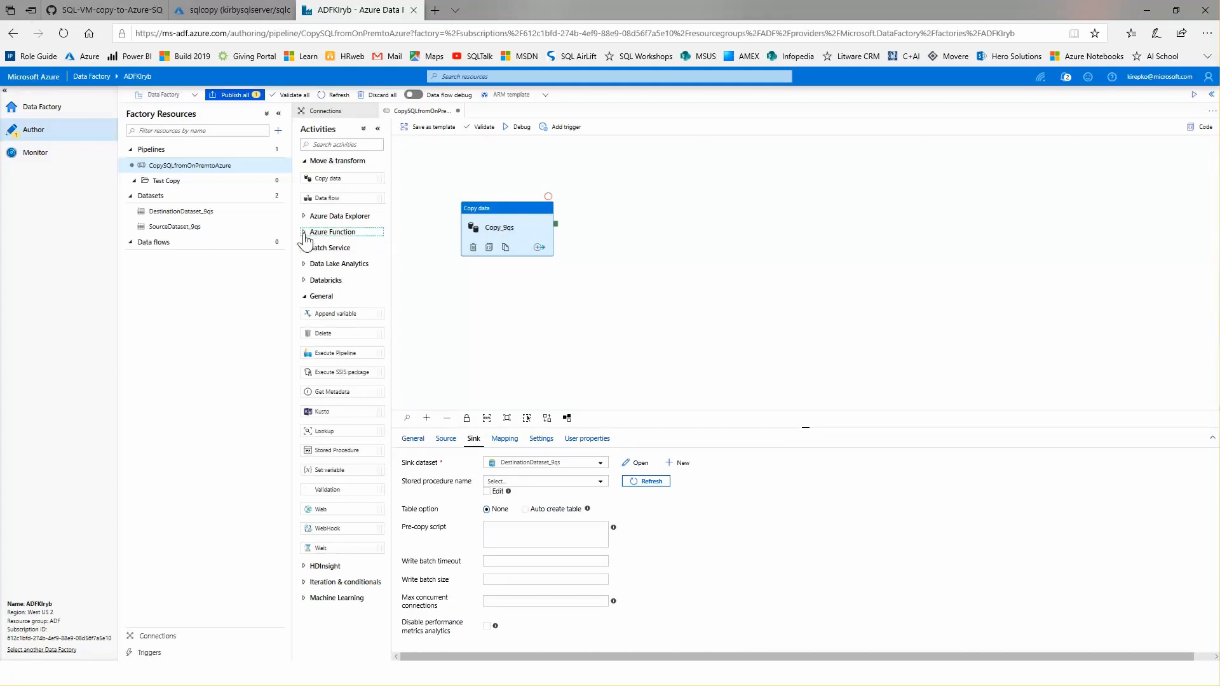
left_click(304, 162)
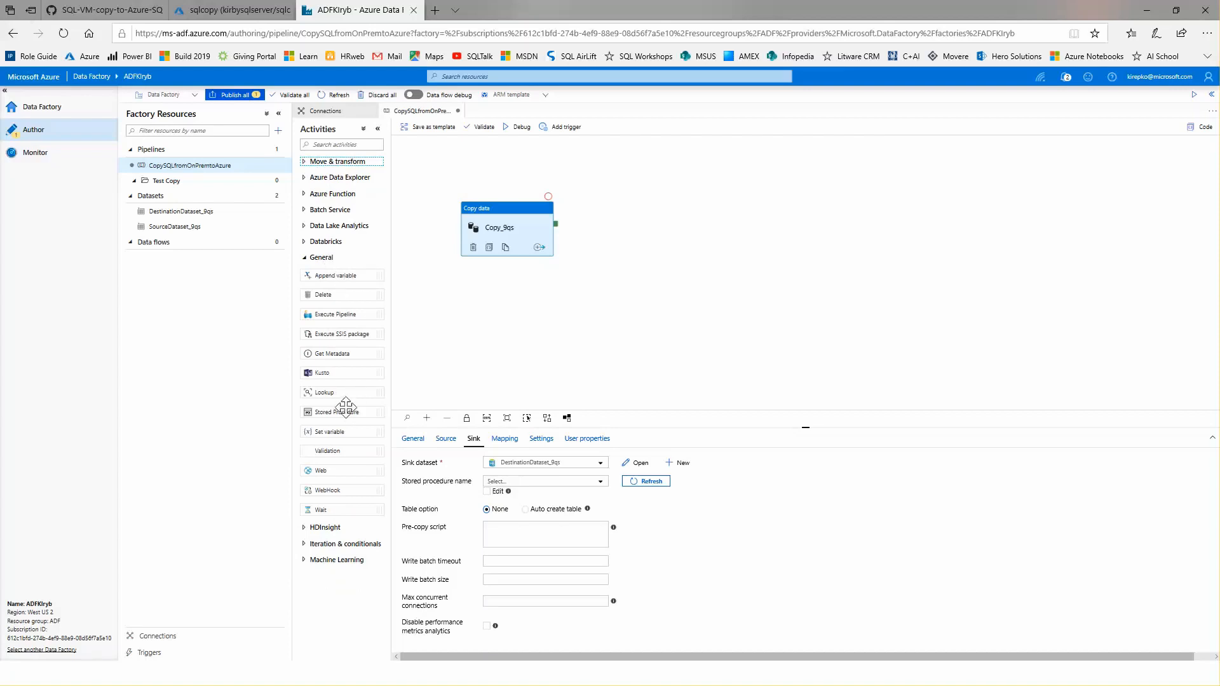
left_click_drag(344, 411, 647, 212)
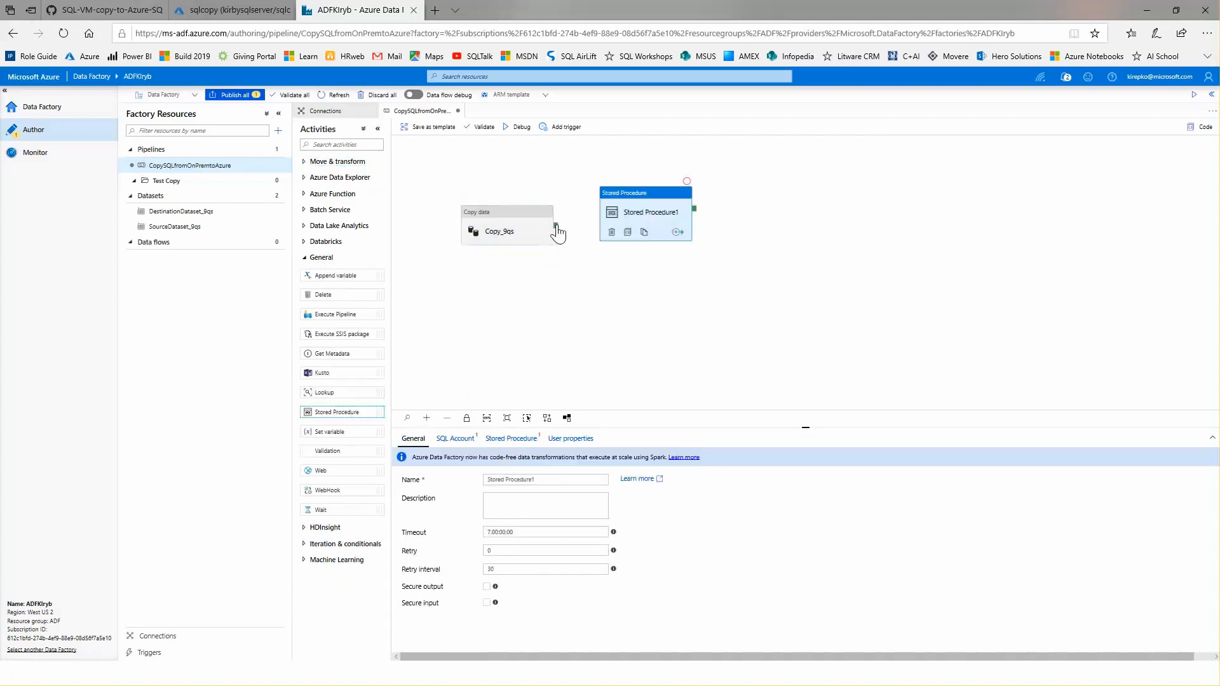
left_click_drag(557, 227, 635, 223)
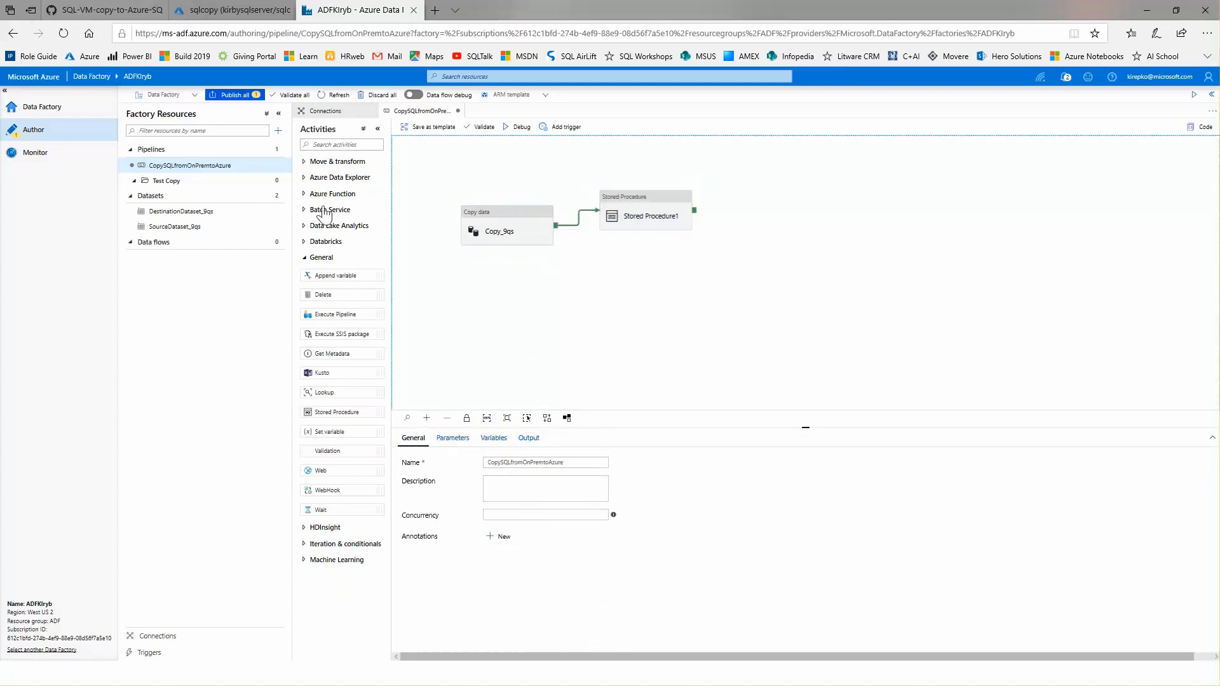
Add an Azure Function activity that runs after Stored Procedure1 succeeds.
left_click(309, 194)
left_click_drag(317, 210, 787, 221)
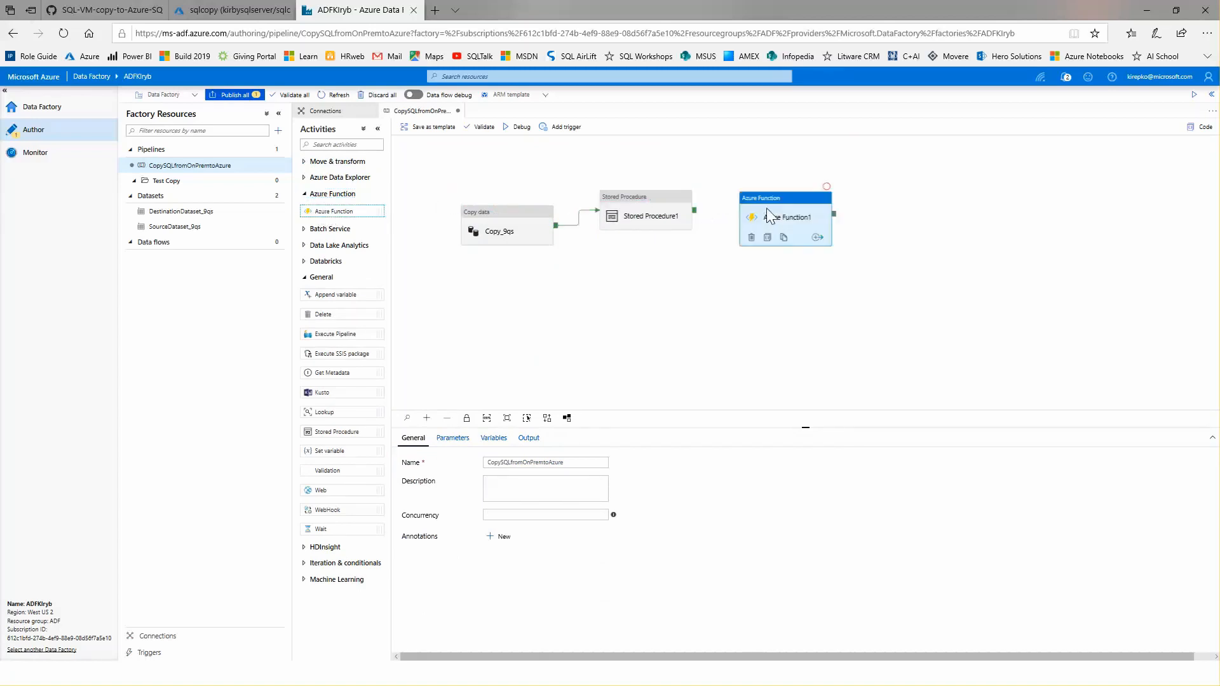
left_click_drag(694, 210, 815, 168)
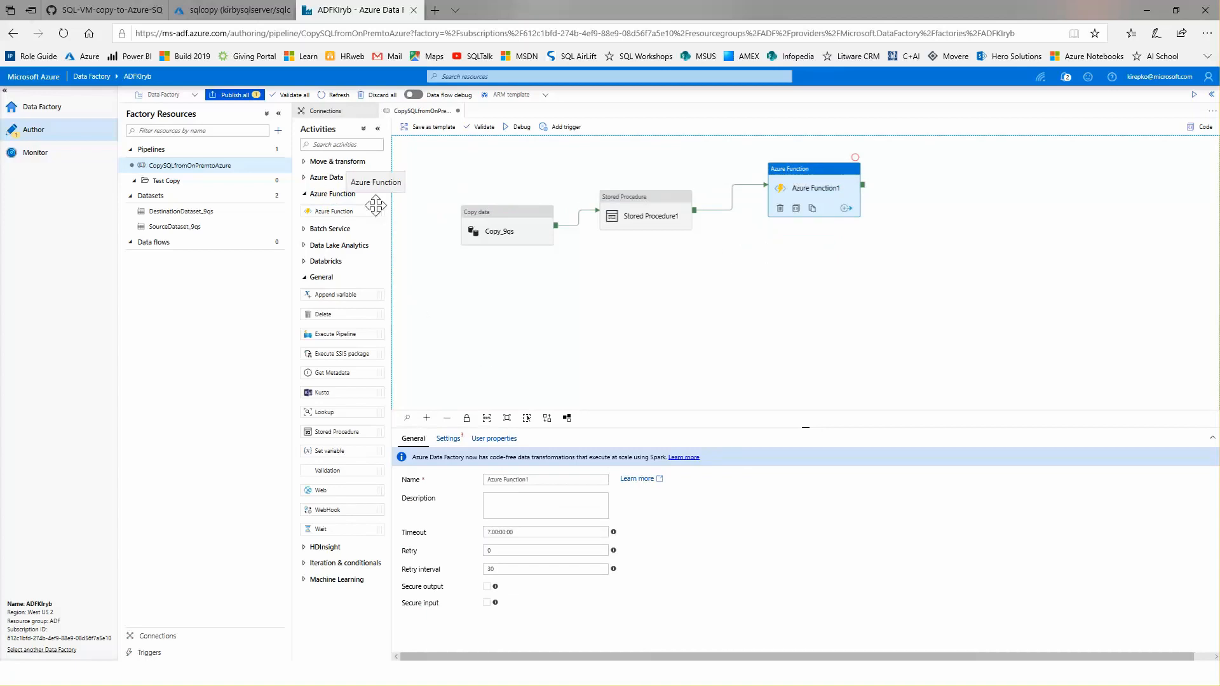
left_click(305, 163)
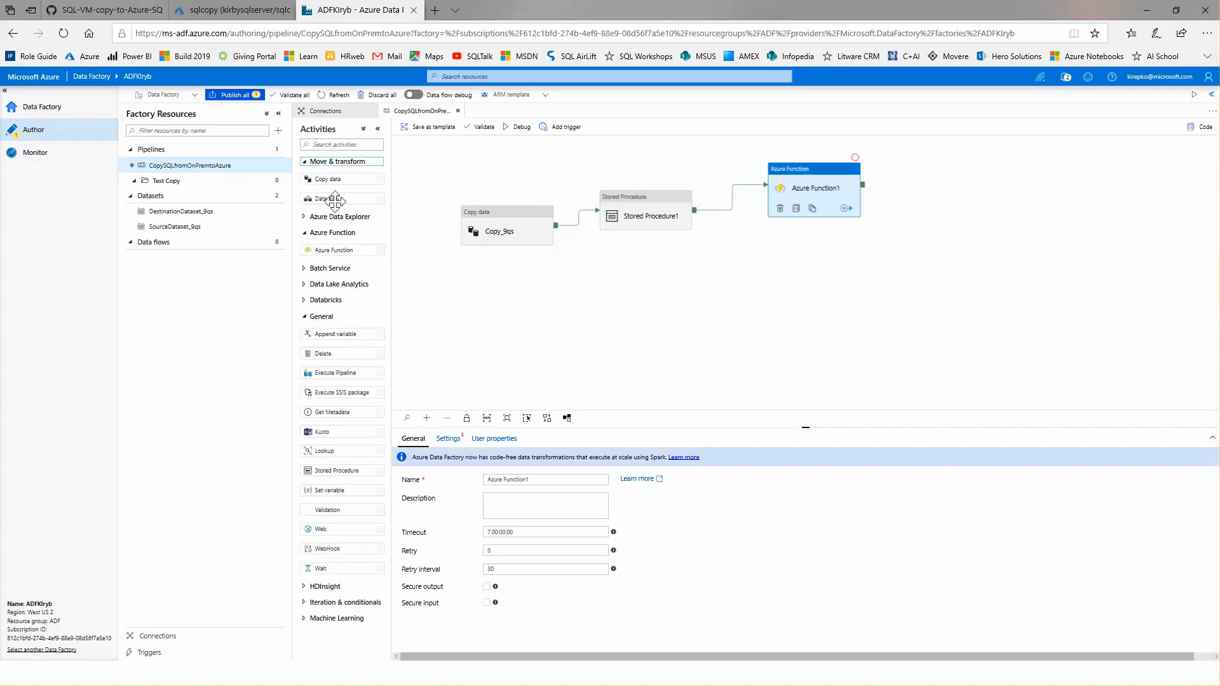
Add a Data flow activity and create a new Mapping Data Flow, dataflow1.
left_click_drag(322, 198, 710, 318)
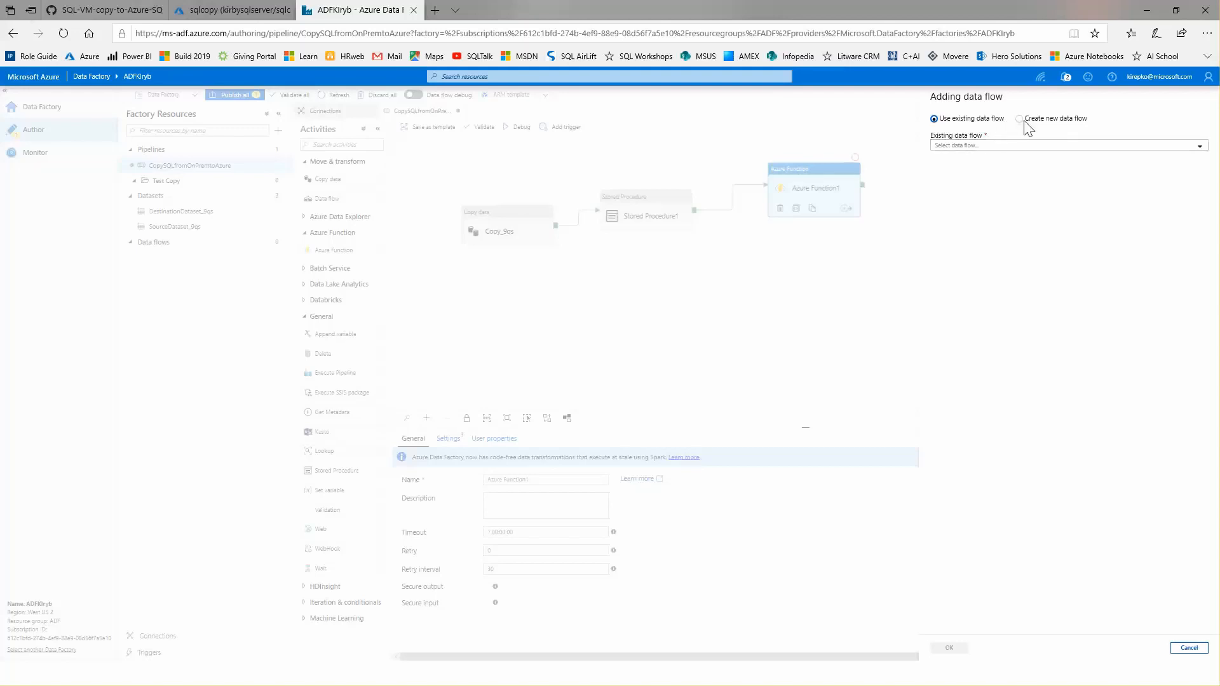
left_click_drag(1023, 122, 1018, 119)
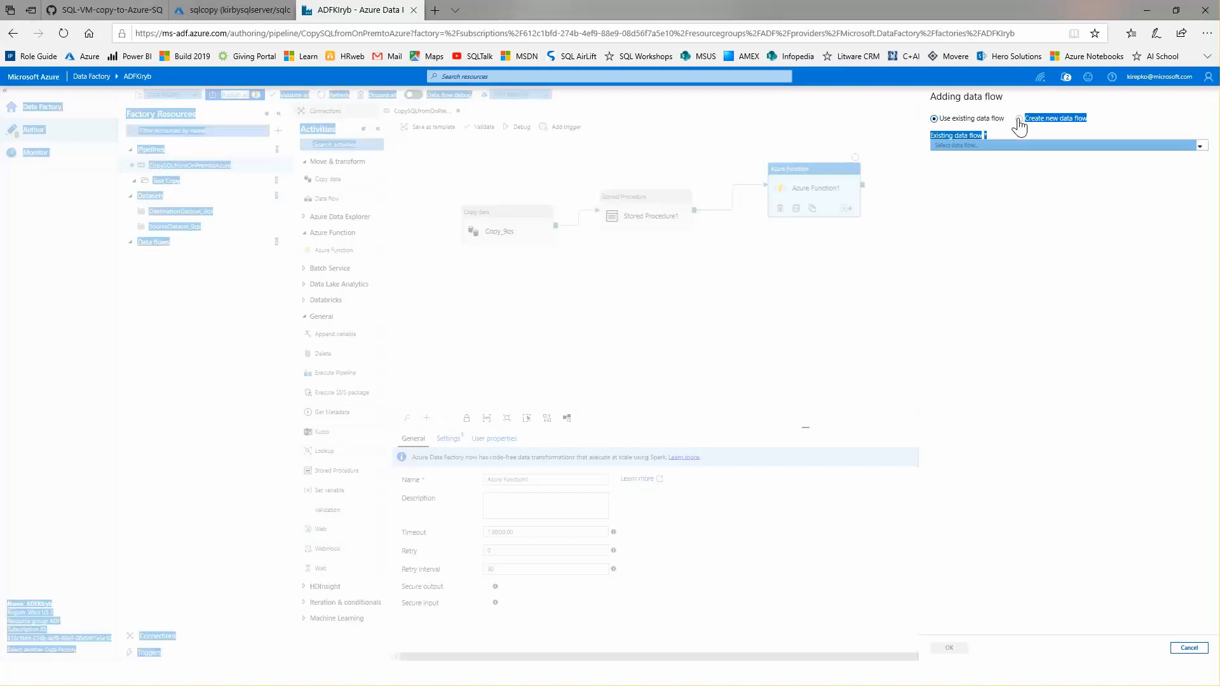
left_click(1019, 119)
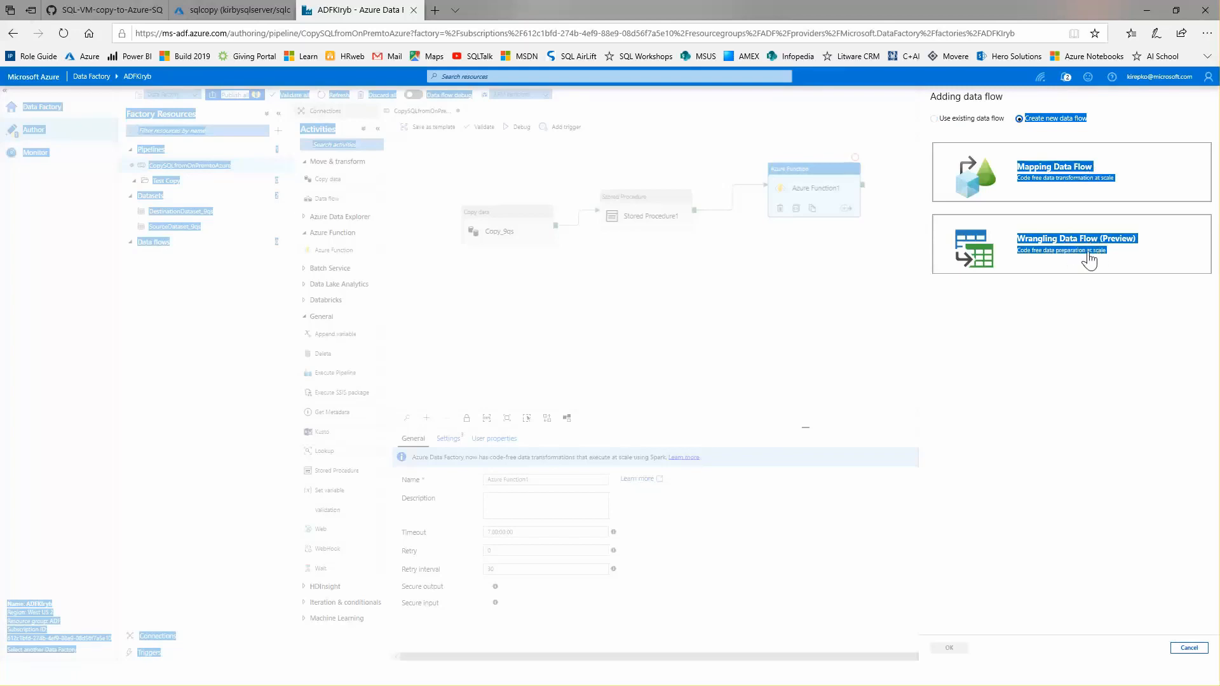
left_click(1048, 173)
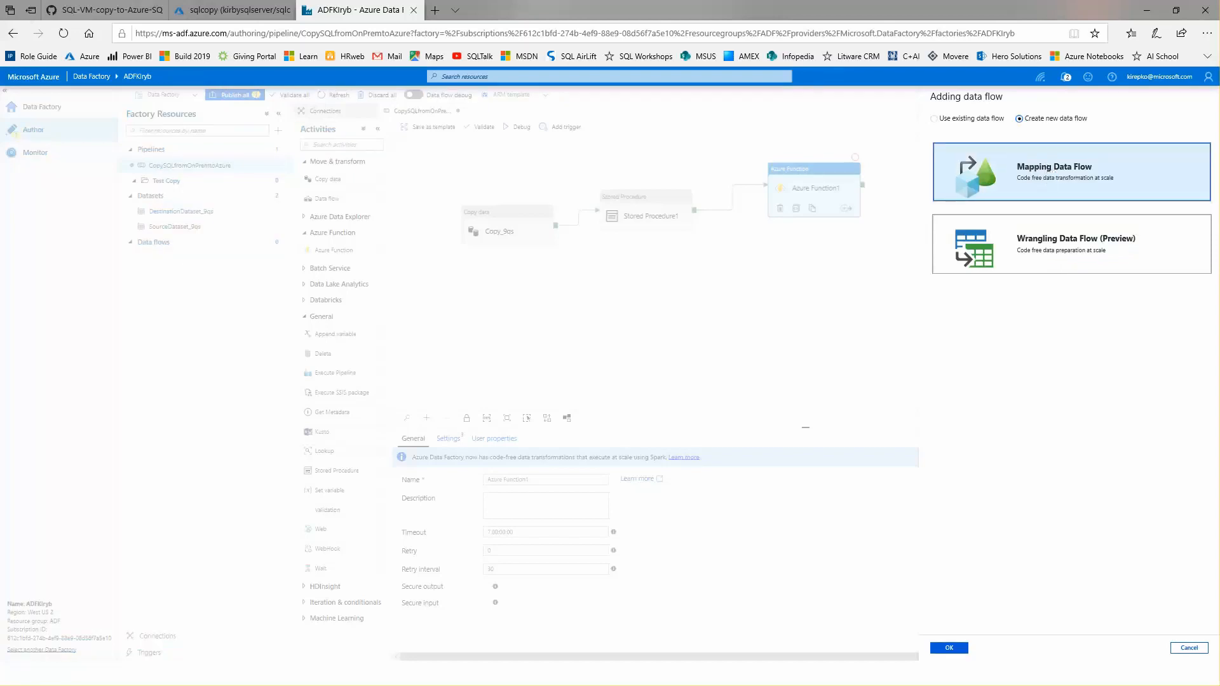
left_click(948, 649)
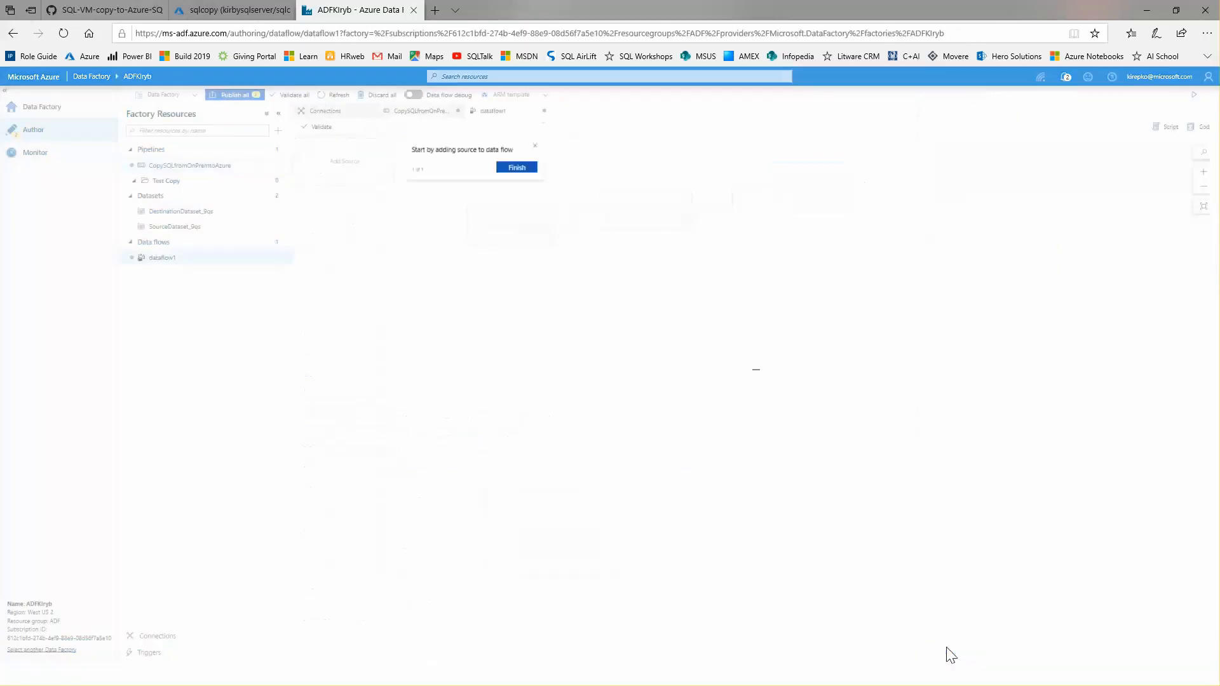
left_click(517, 168)
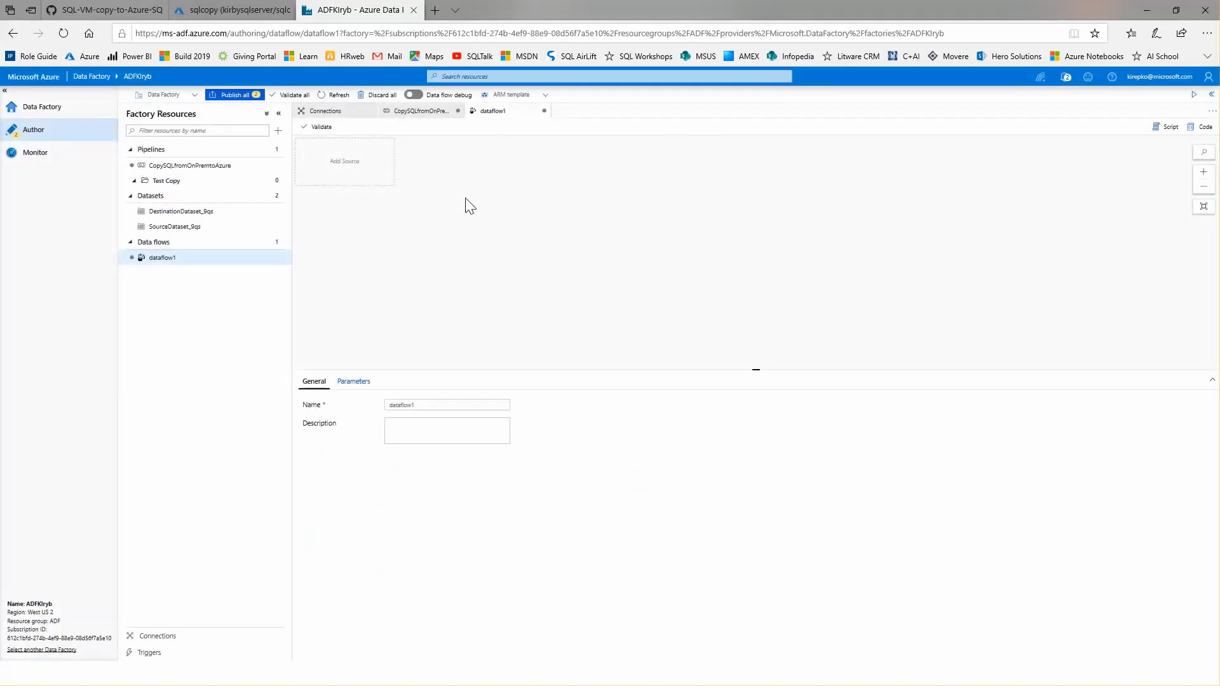
Add source1 reading DestinationDataset_9qs, followed by a DerivedColumn1 transformation.
left_click(337, 165)
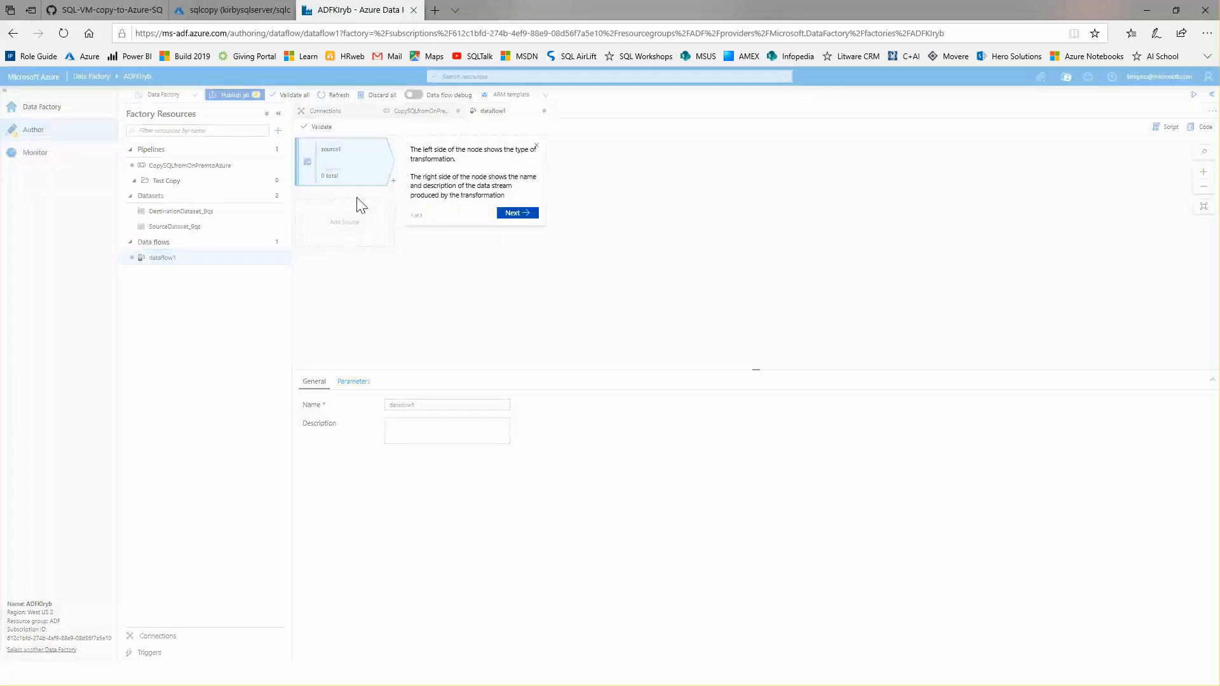
left_click(521, 213)
left_click(537, 146)
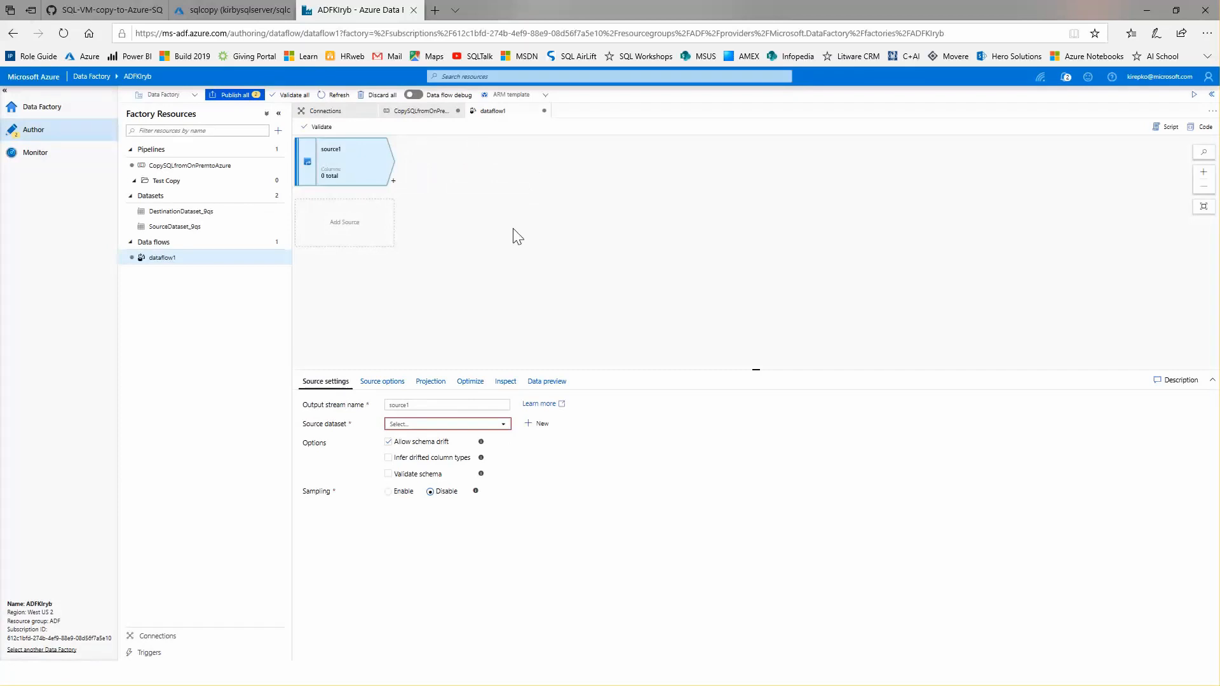
left_click(503, 425)
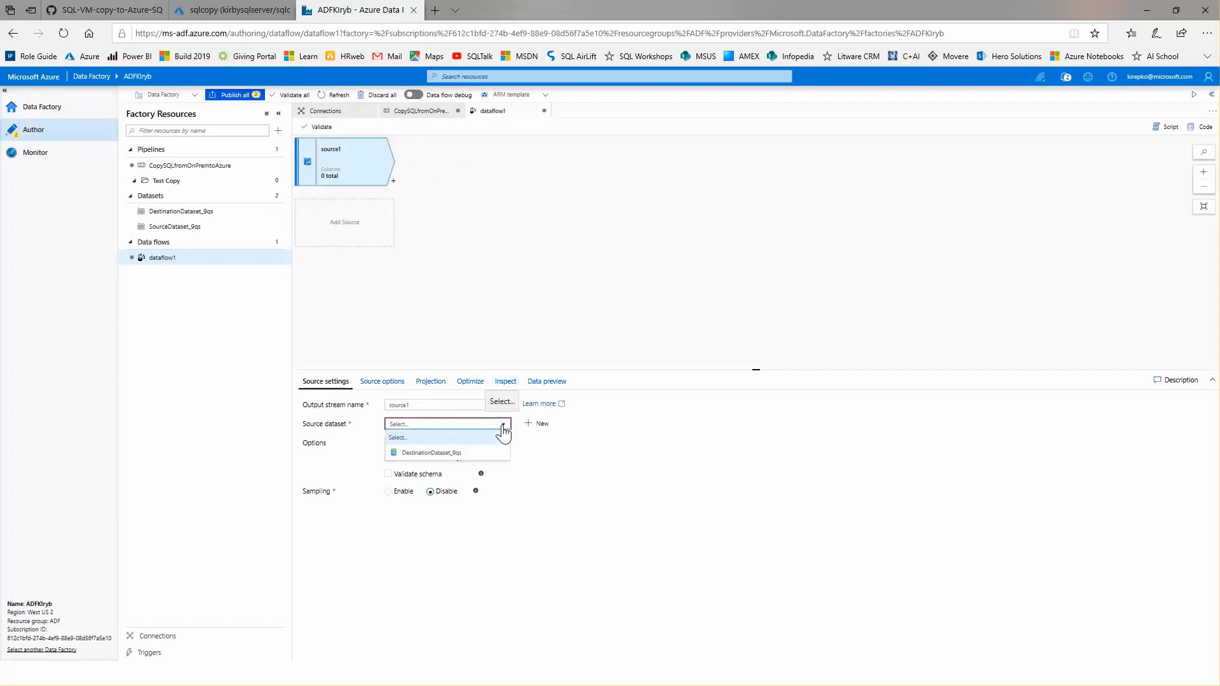
left_click(445, 453)
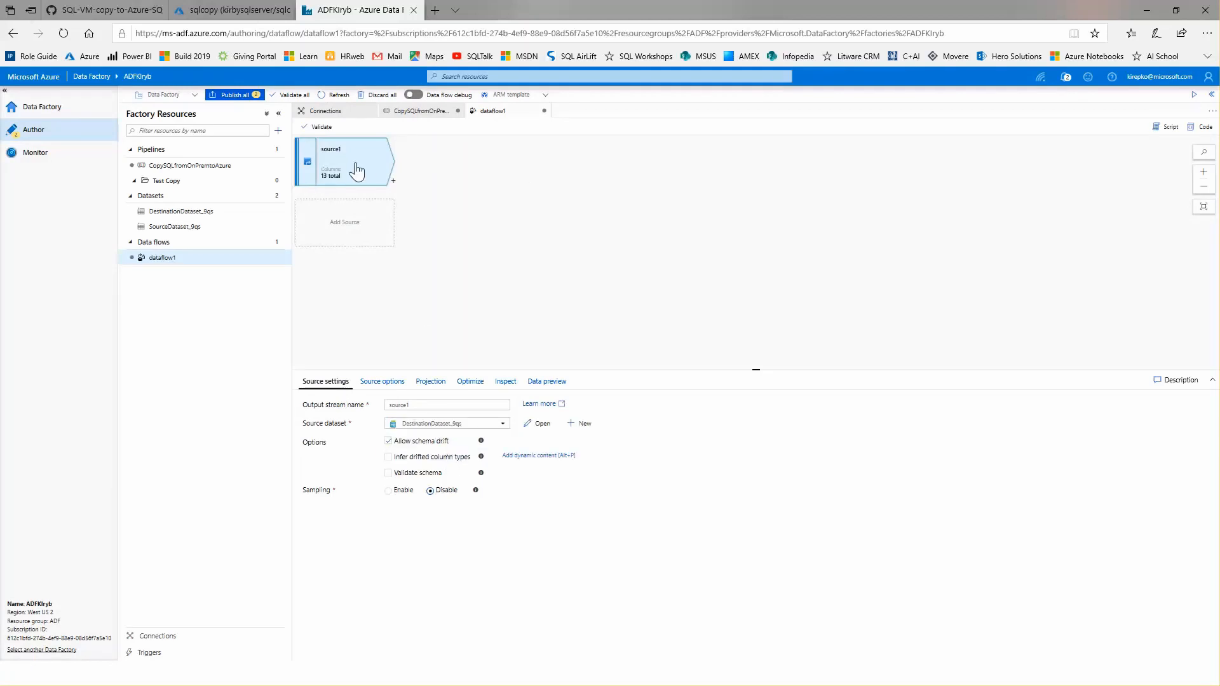
left_click(394, 185)
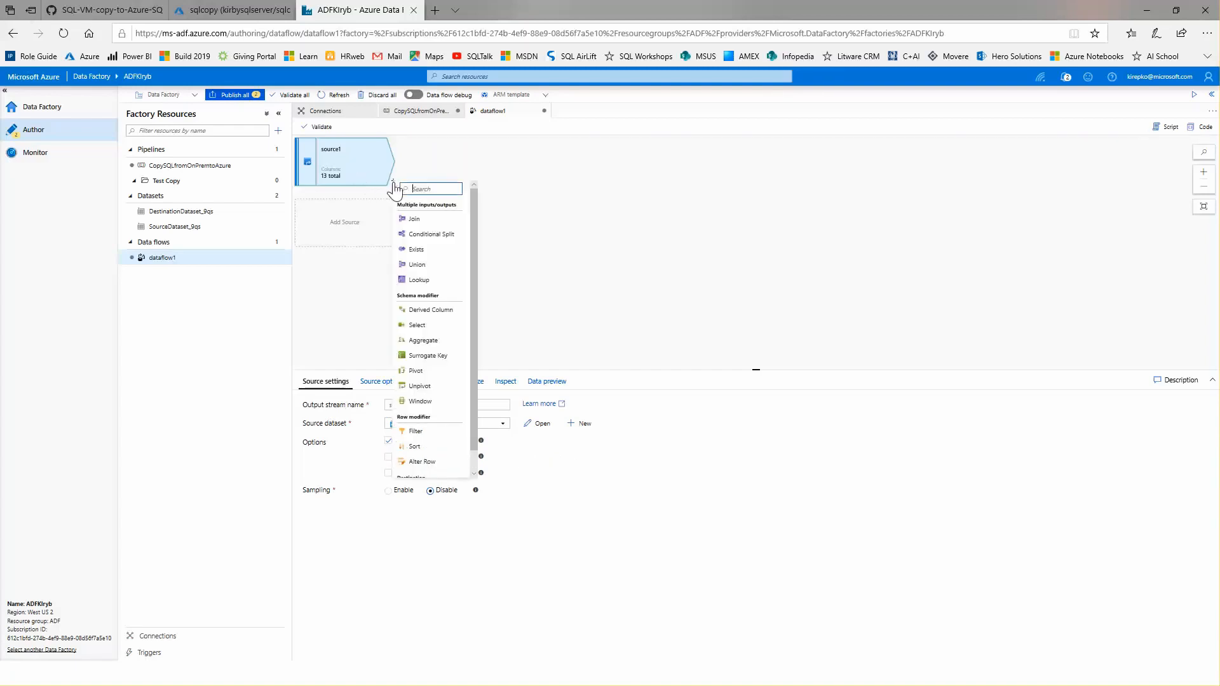
left_click(431, 310)
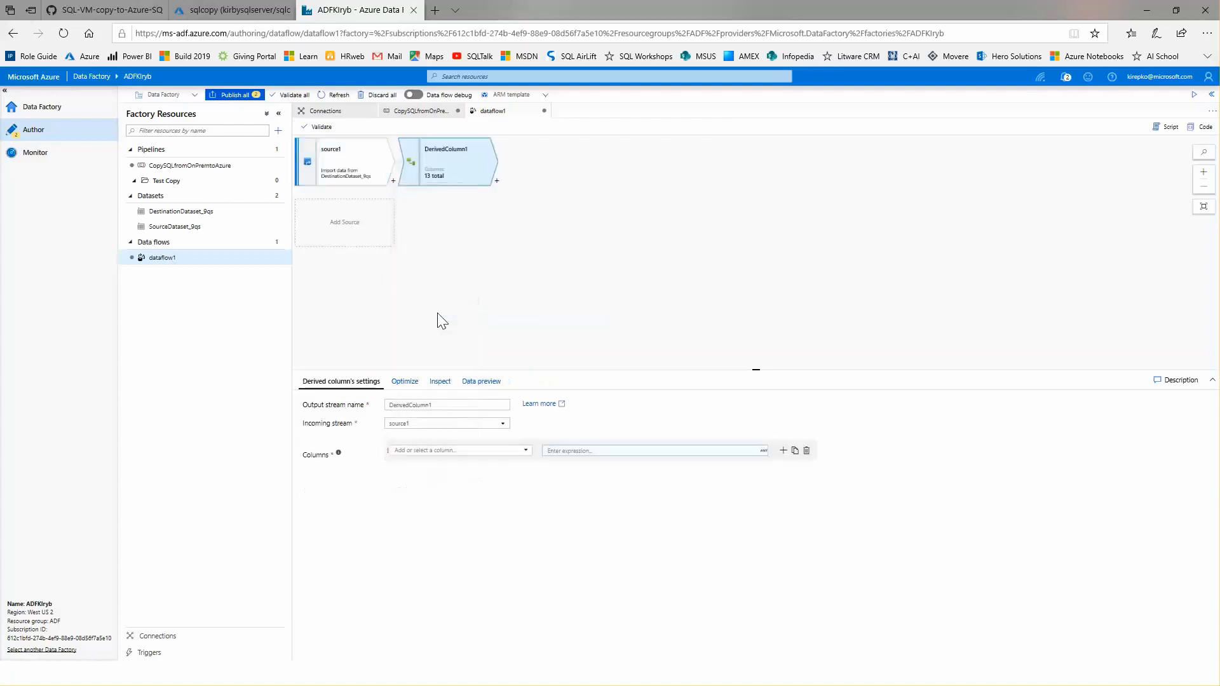
Define derived column FullName as concat(FirstName, ' ', LastName) in the expression builder.
left_click(484, 453)
type("FullName")
left_click(722, 453)
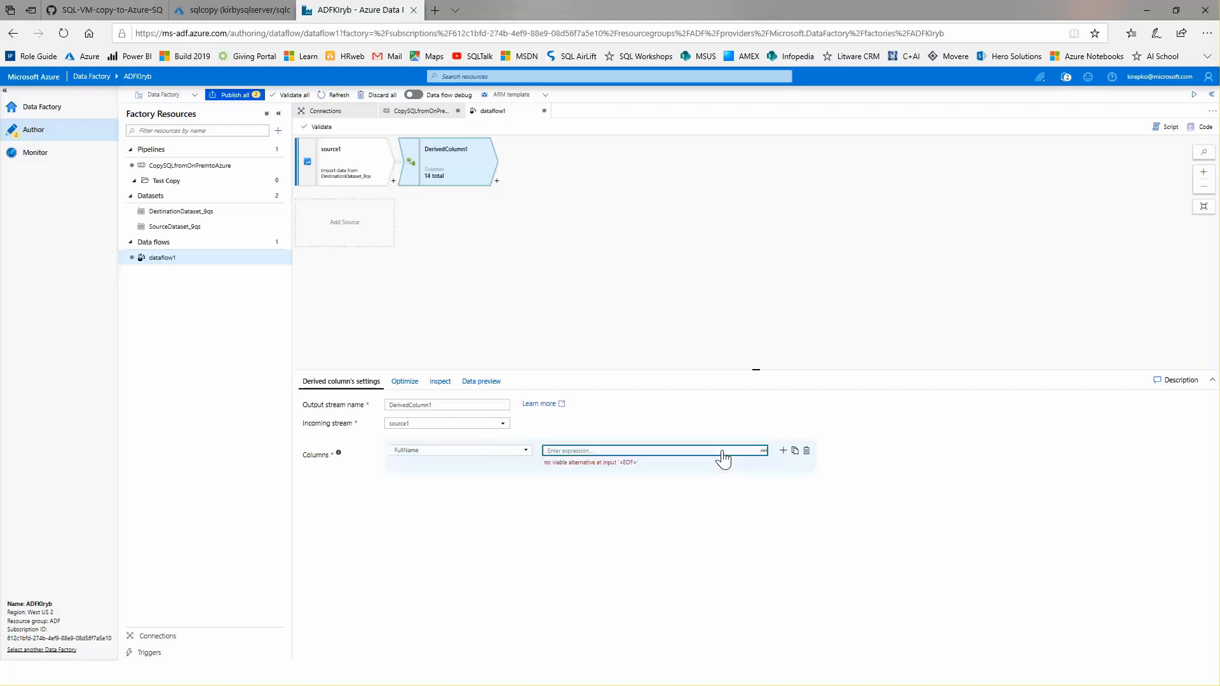
left_click(649, 454)
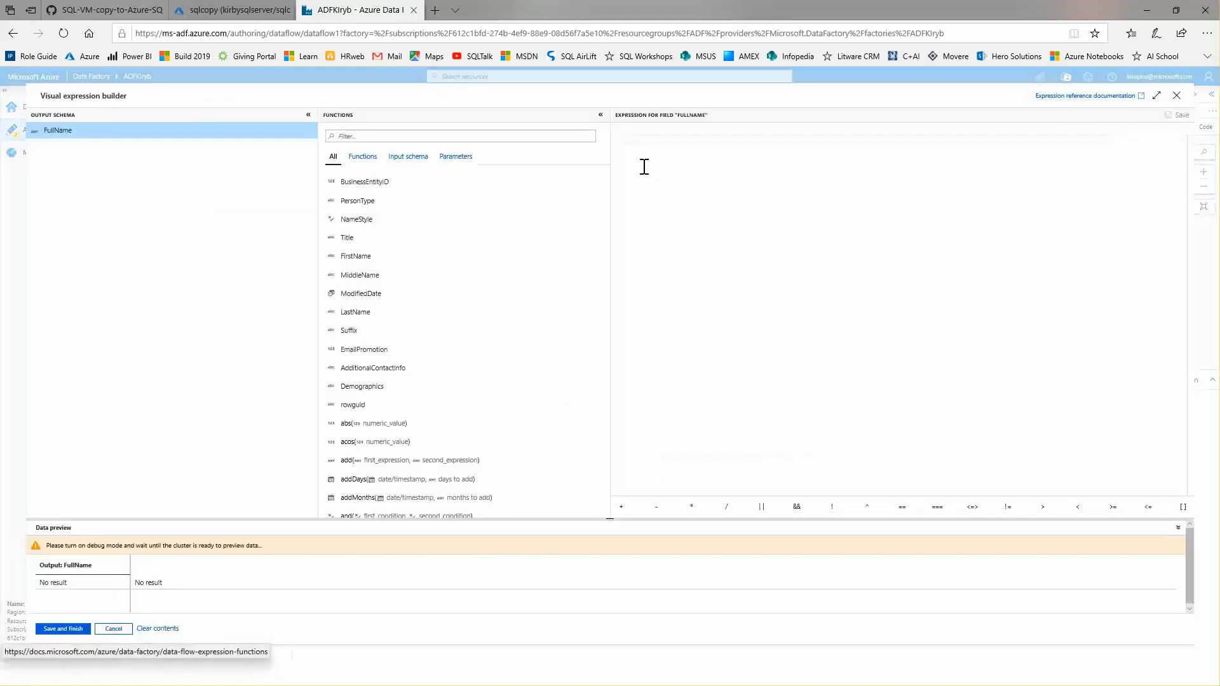
type("concat(FirstName, ' ', LastName)")
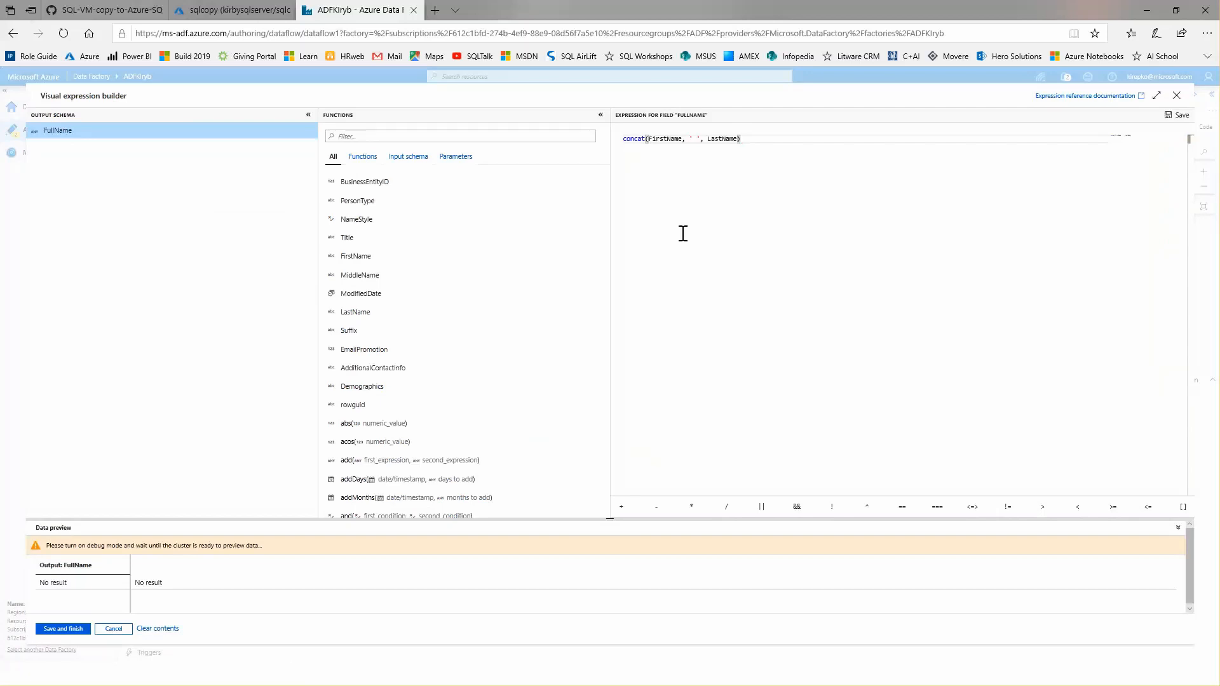
left_click(409, 159)
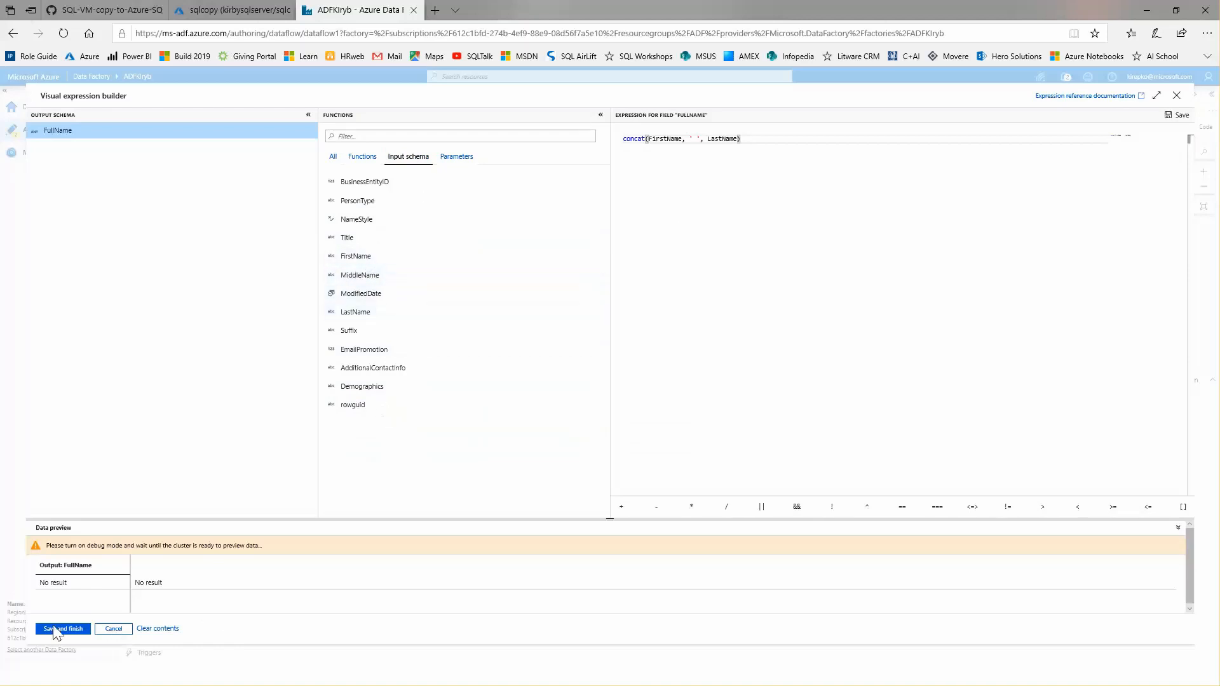
left_click(1173, 120)
left_click(1177, 97)
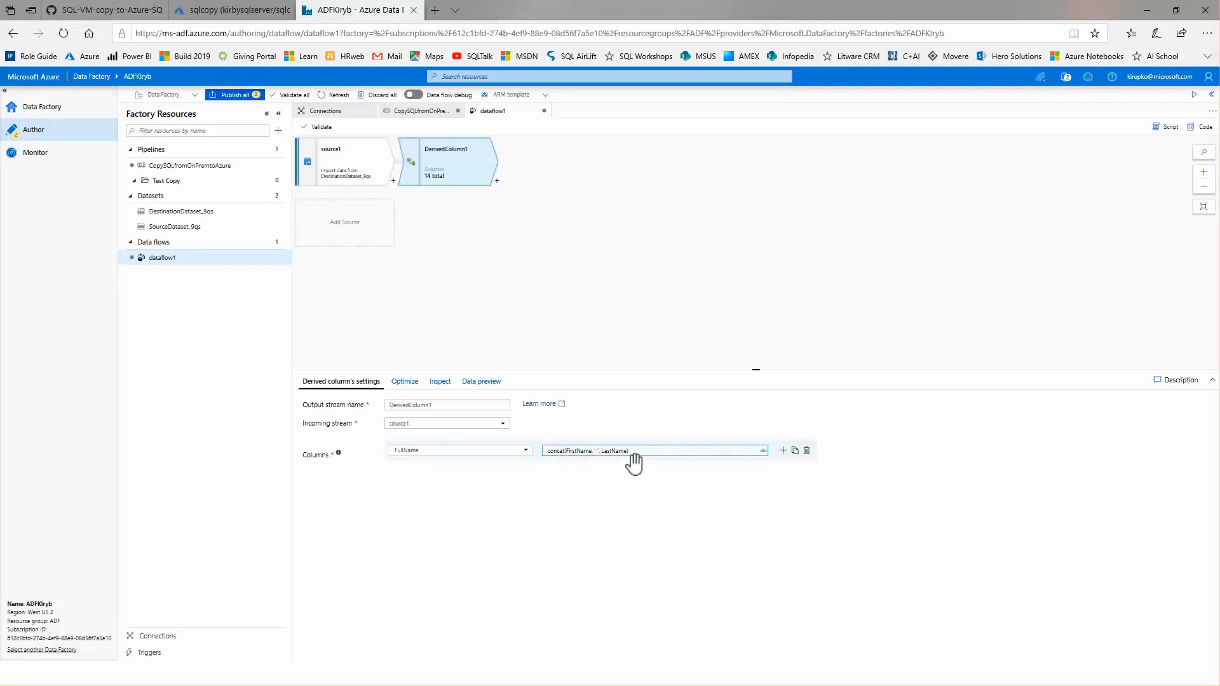
Add ConditionalSplit1 after DerivedColumn1 and build its first condition, EmailPromotion == 0, in the expression builder.
left_click(497, 182)
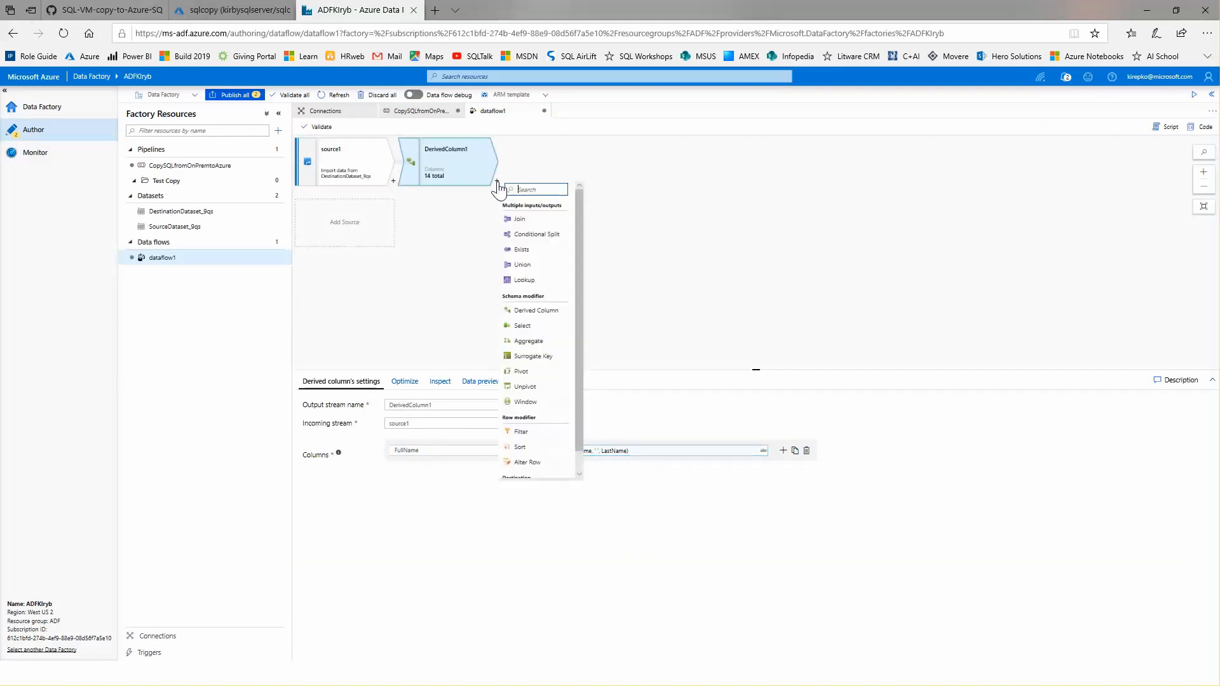
left_click(535, 234)
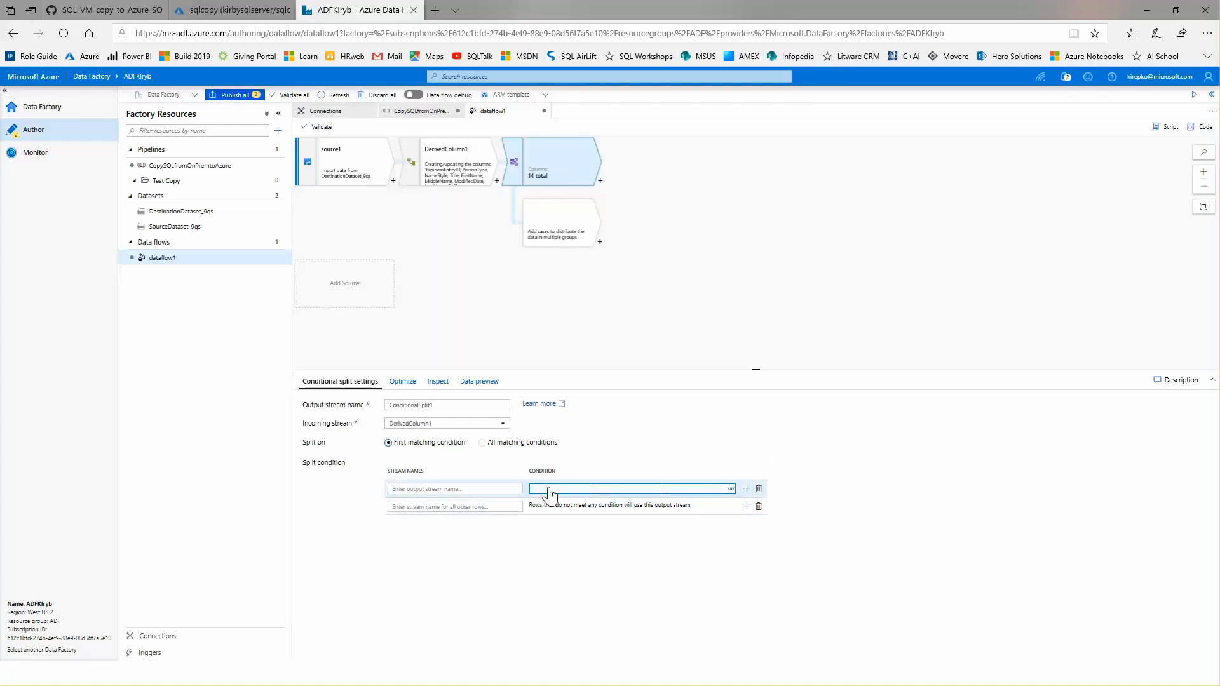
left_click(698, 491)
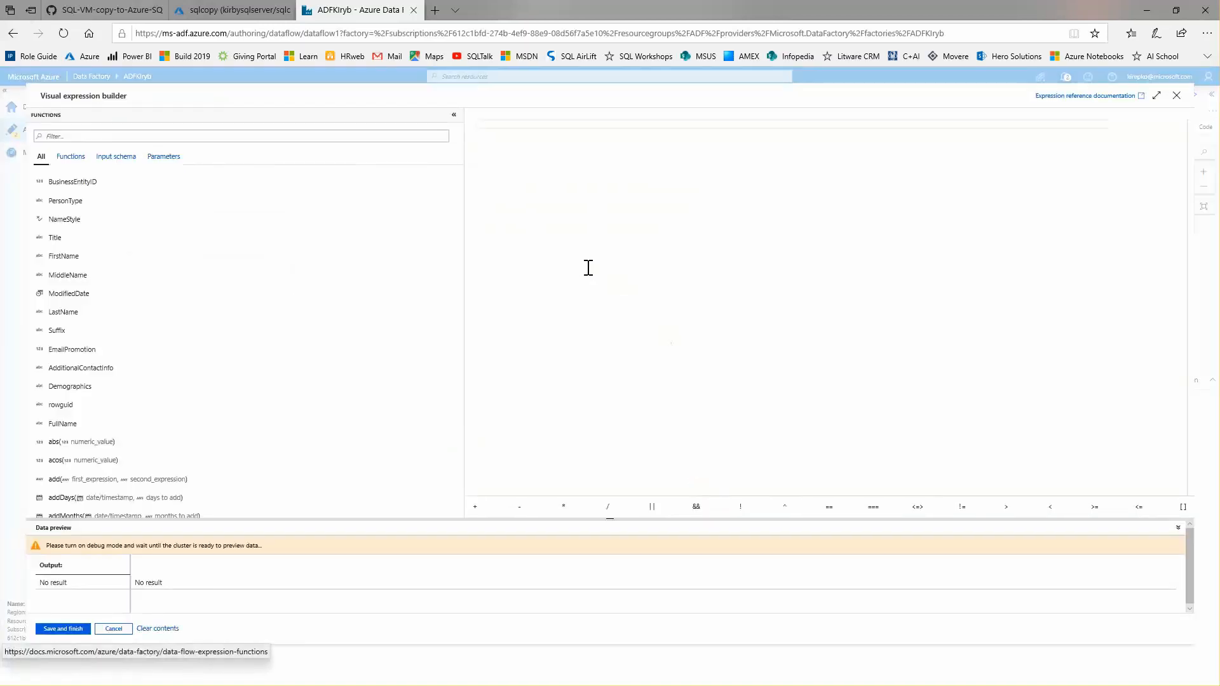
left_click(120, 158)
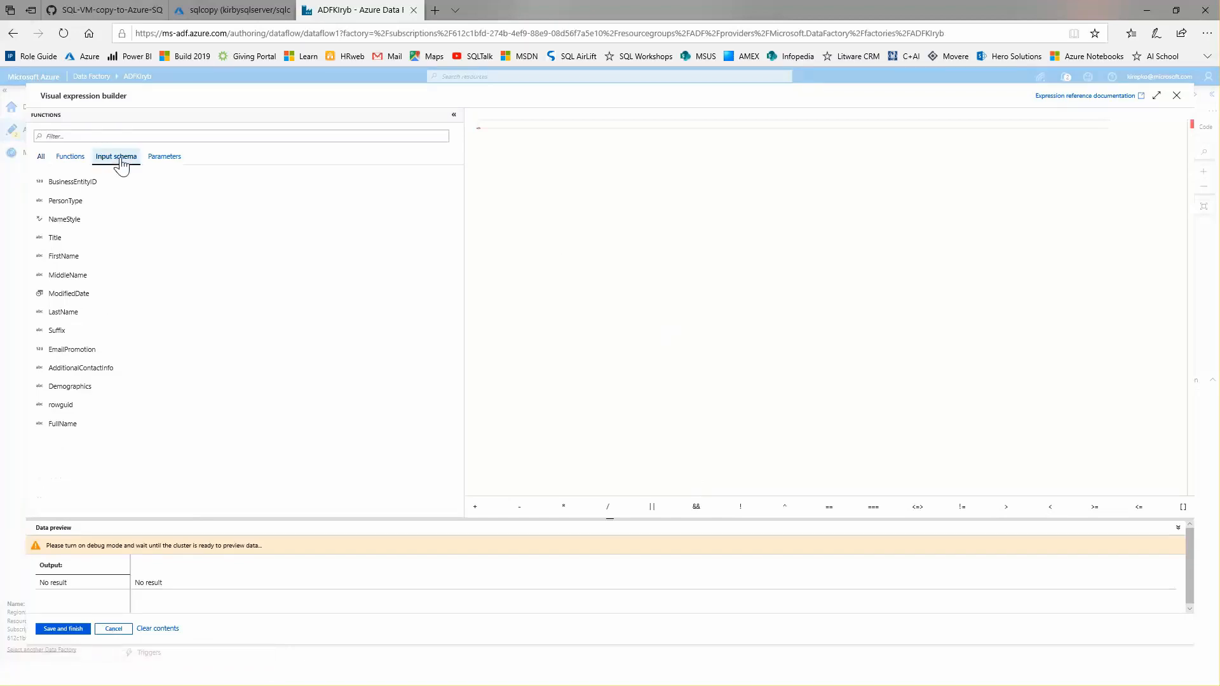
left_click(73, 351)
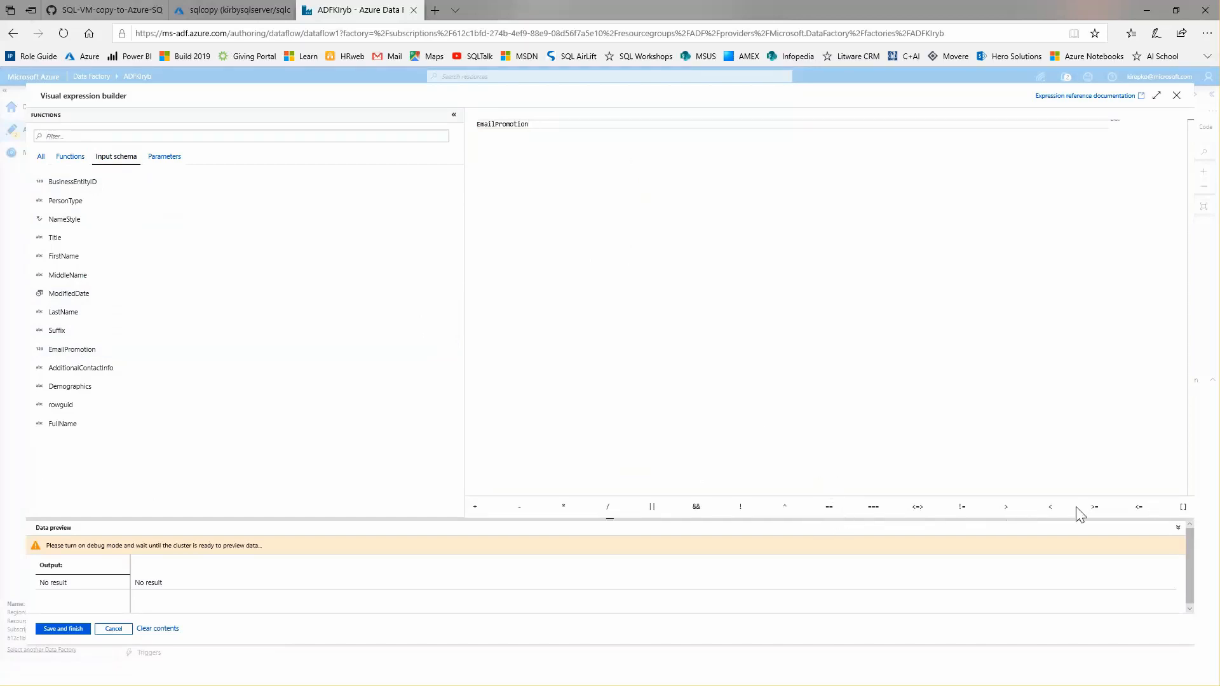
left_click(829, 508)
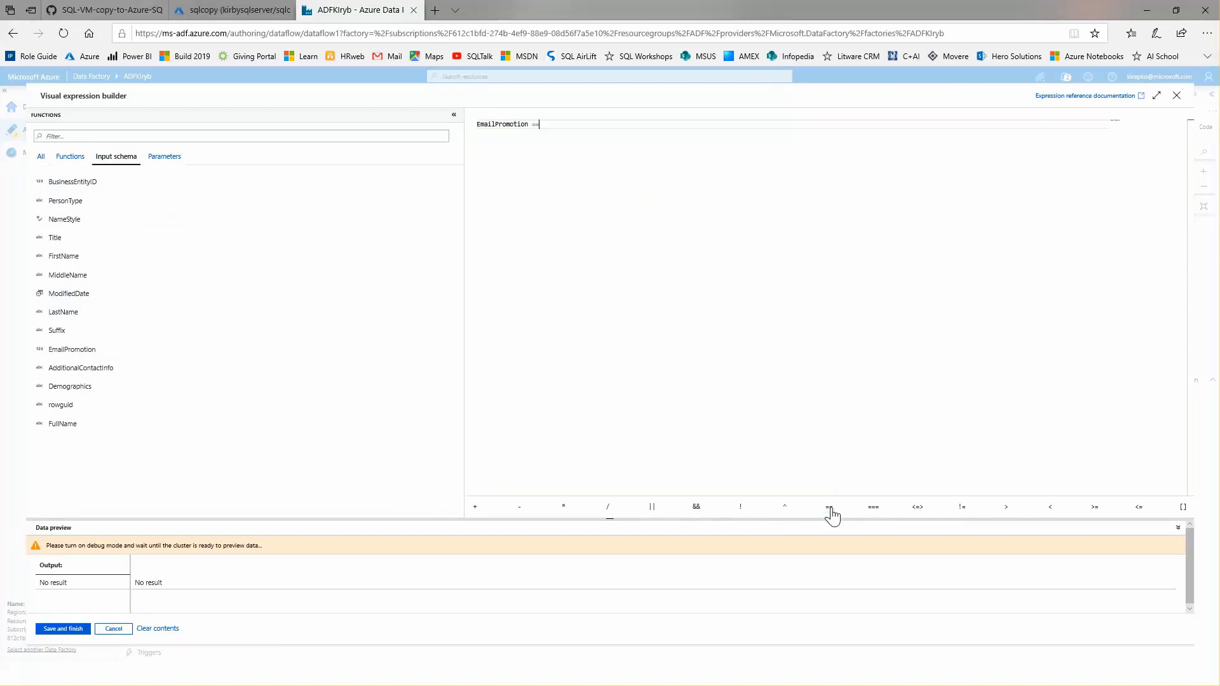
type("0")
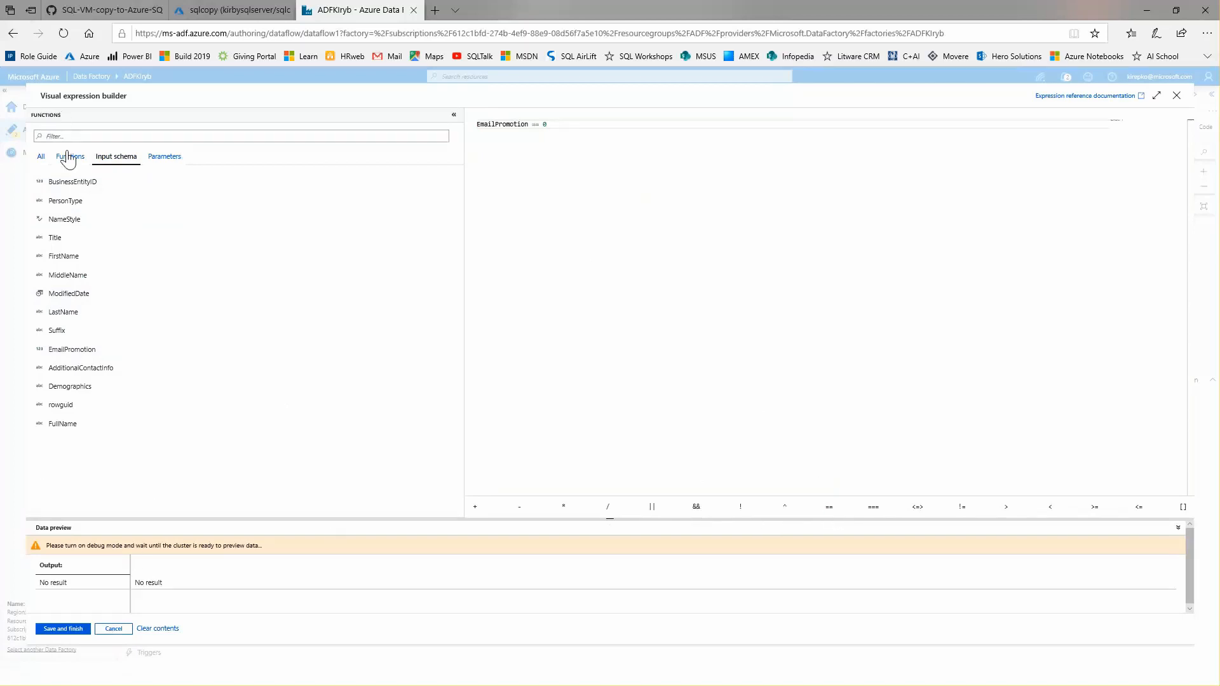
left_click(61, 630)
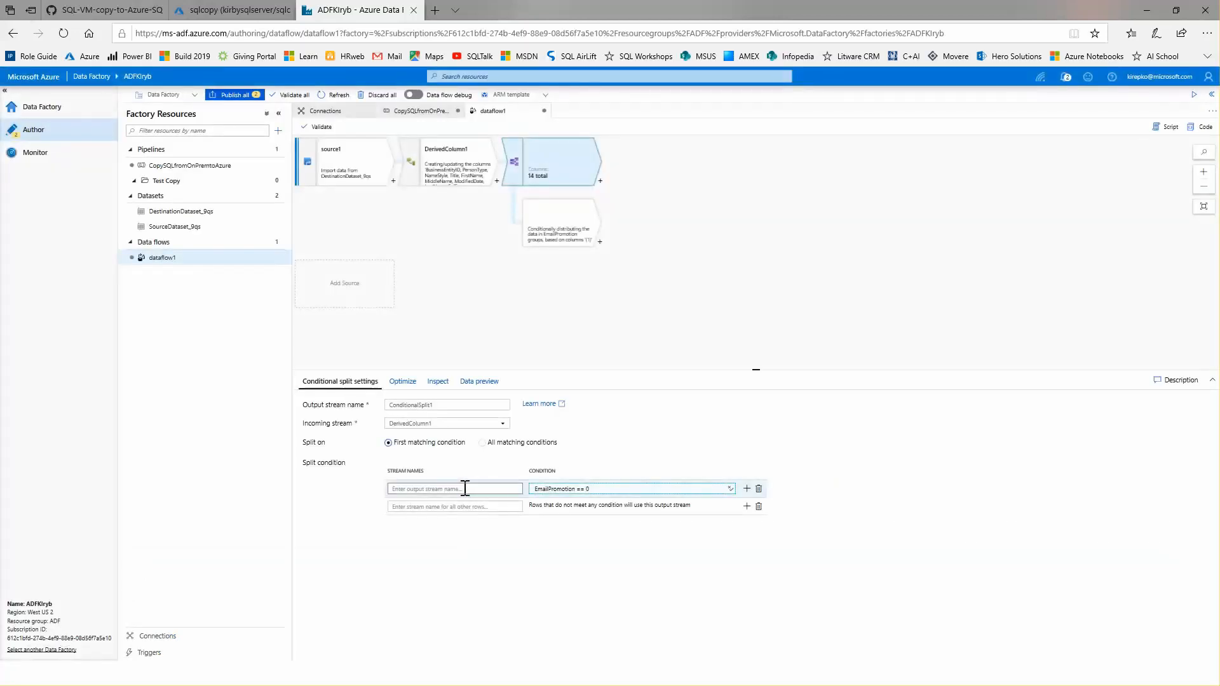
Name the two split output streams NoEmailPromo and EmailPromo.
left_click(465, 488)
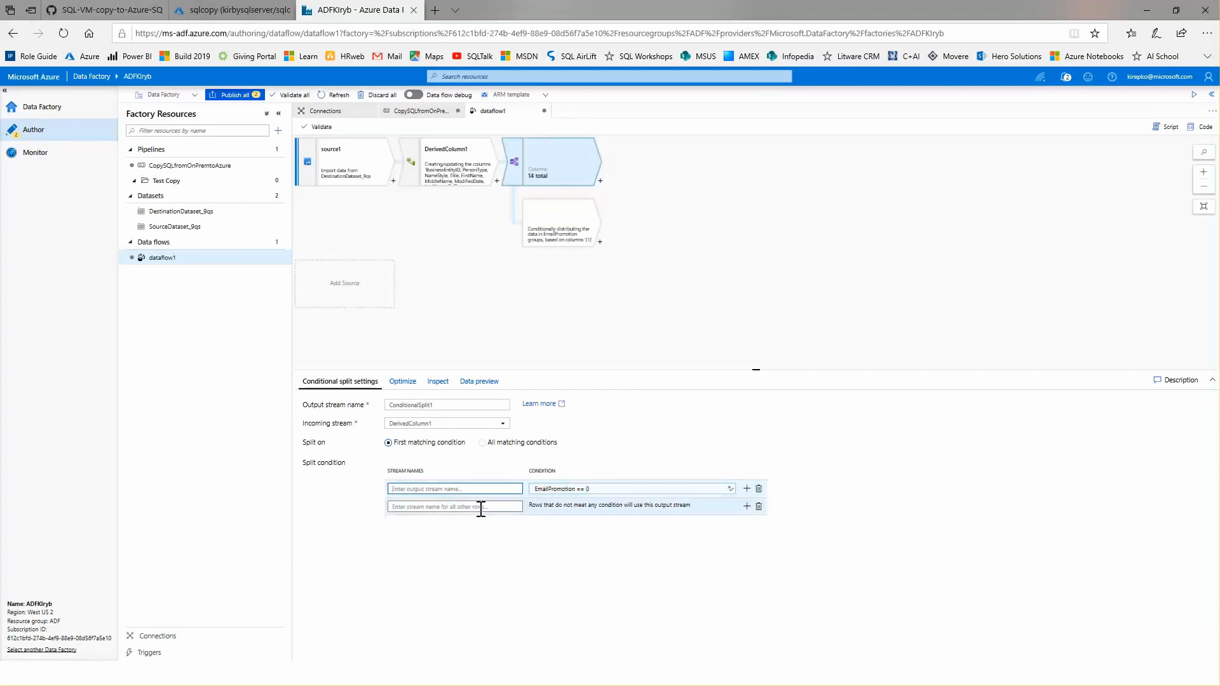
type("N")
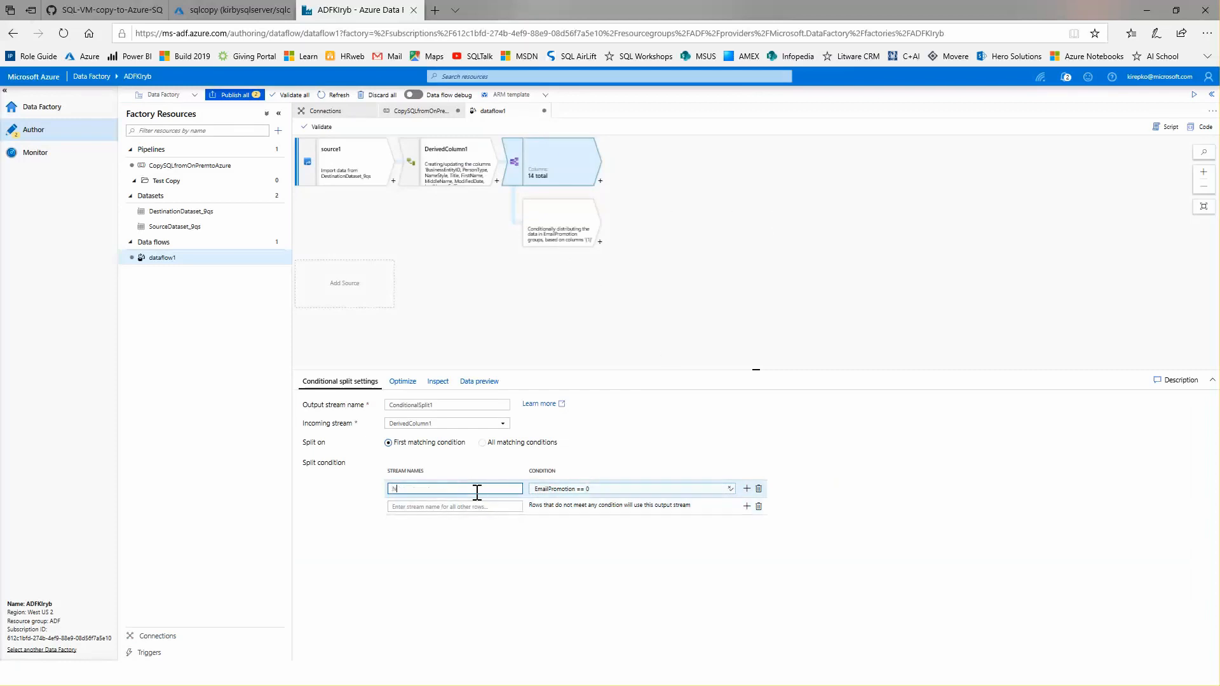
type("oEmailPromo")
left_click(453, 507)
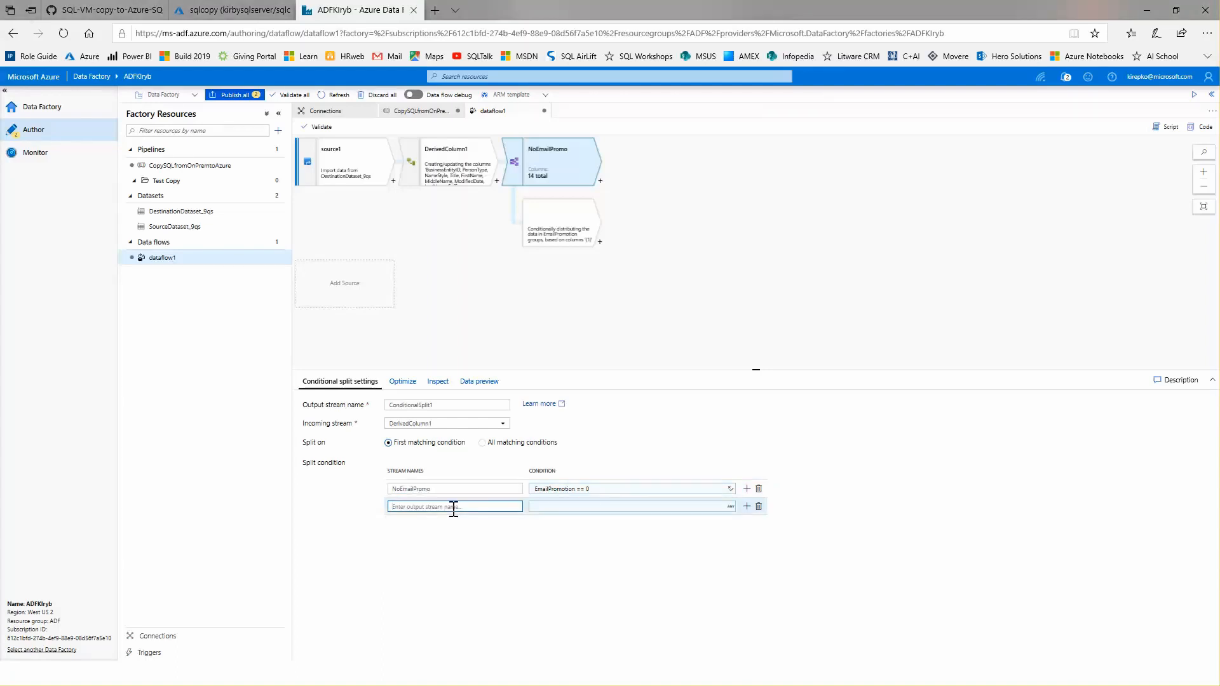
type("EmailPromo")
Set the EmailPromo stream's condition to EmailPromotion == 1, then switch to the PowerPoint slide show.
left_click(564, 506)
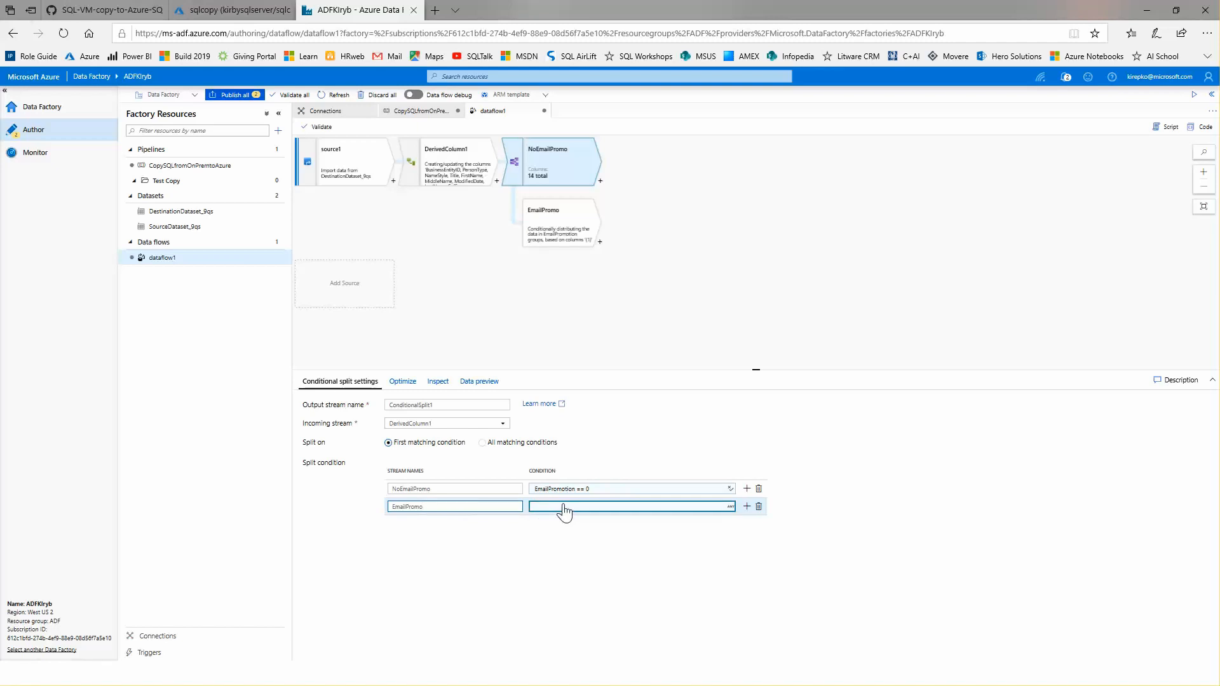
left_click(731, 507)
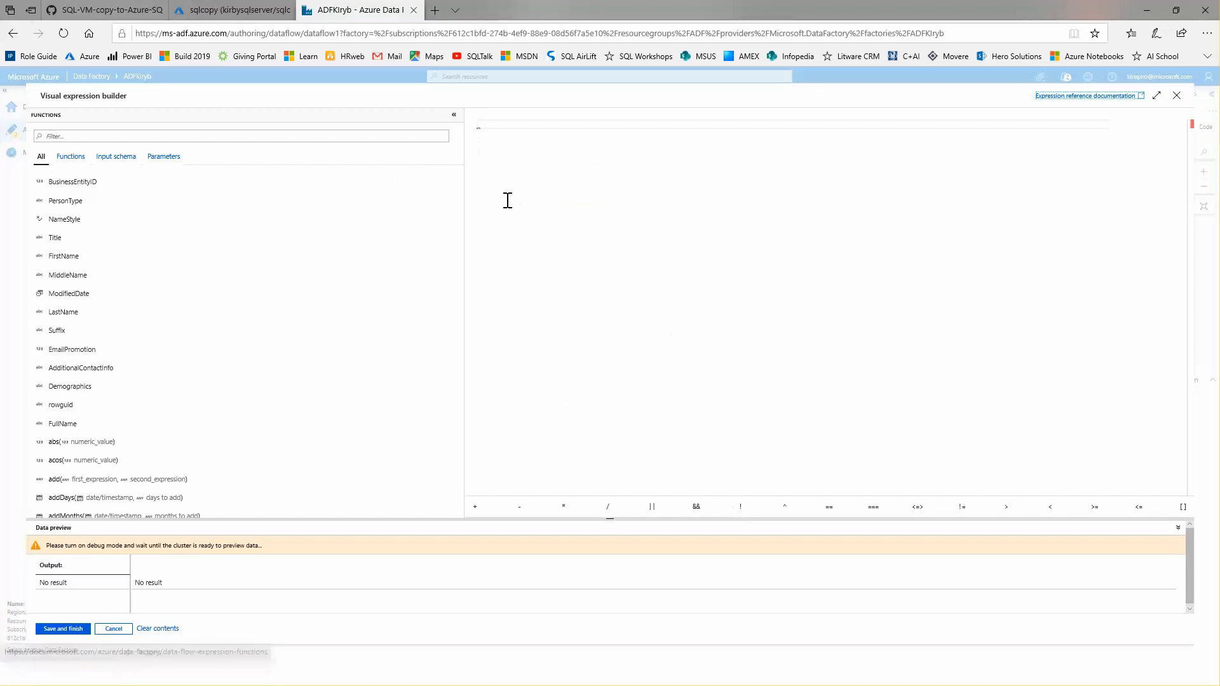
left_click(116, 158)
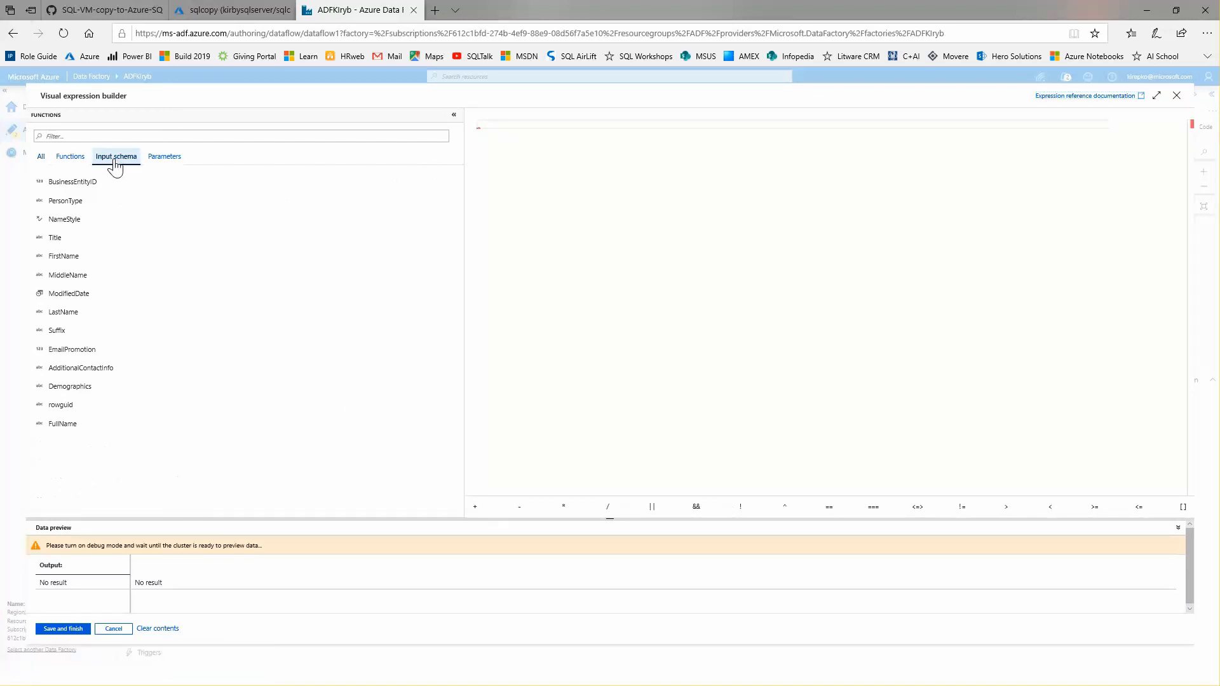
left_click(91, 351)
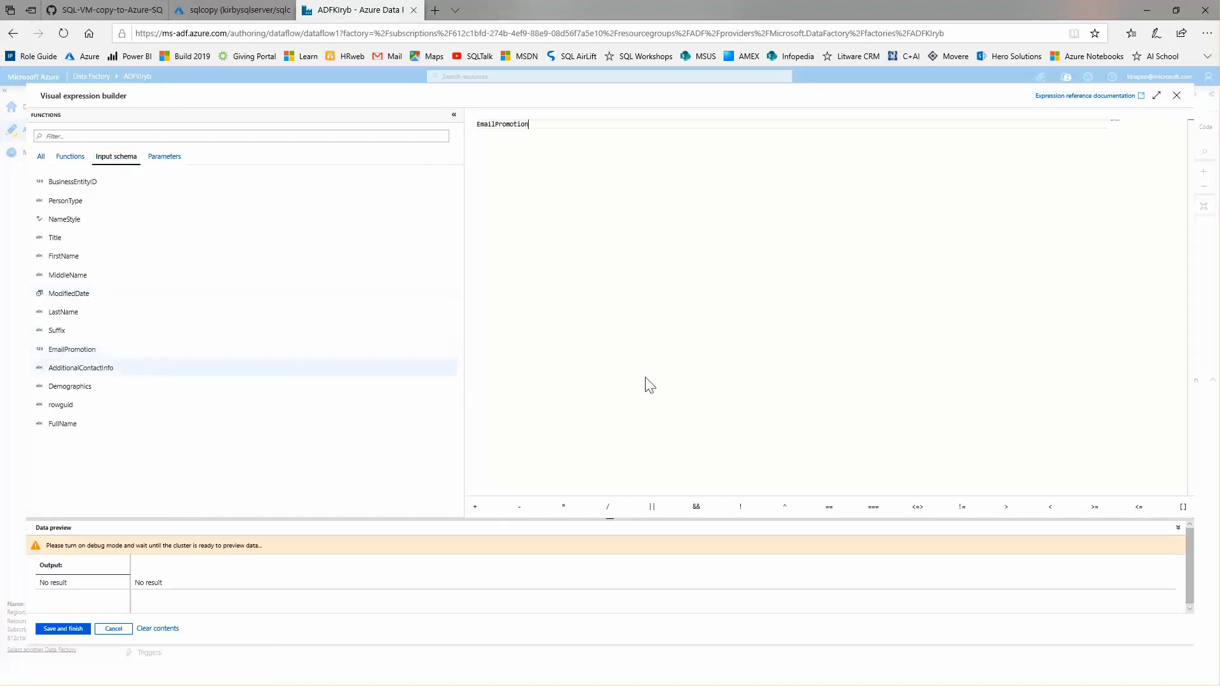
left_click(828, 506)
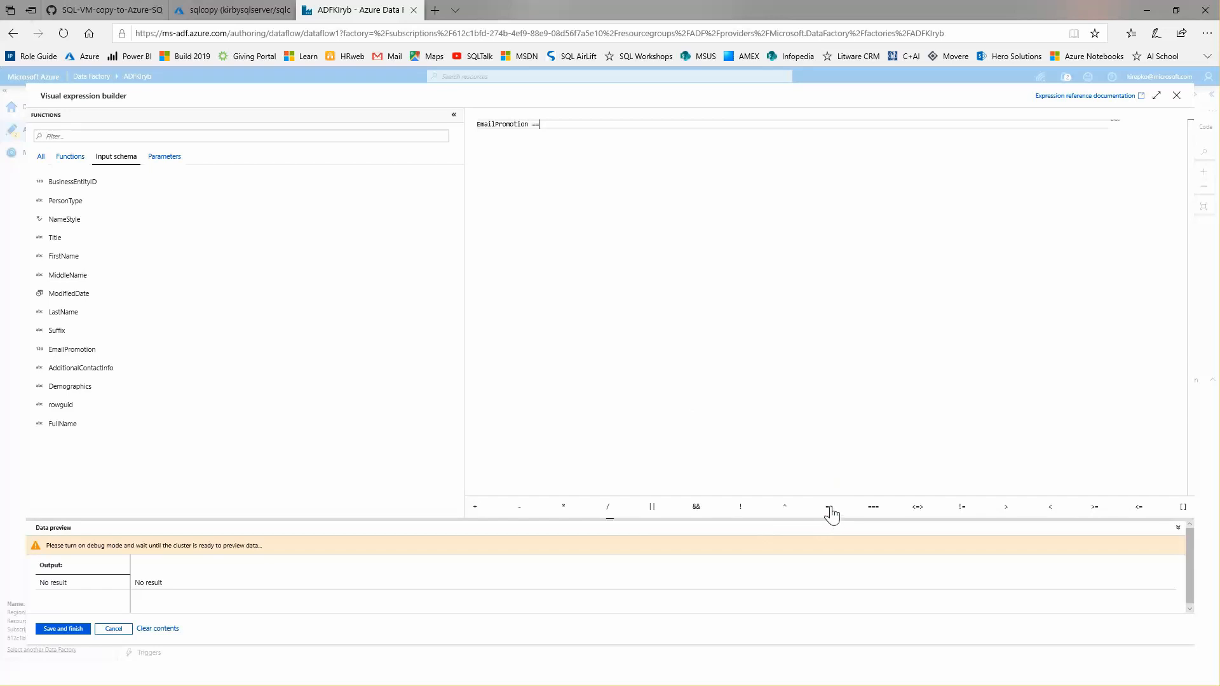
type("1")
left_click(61, 629)
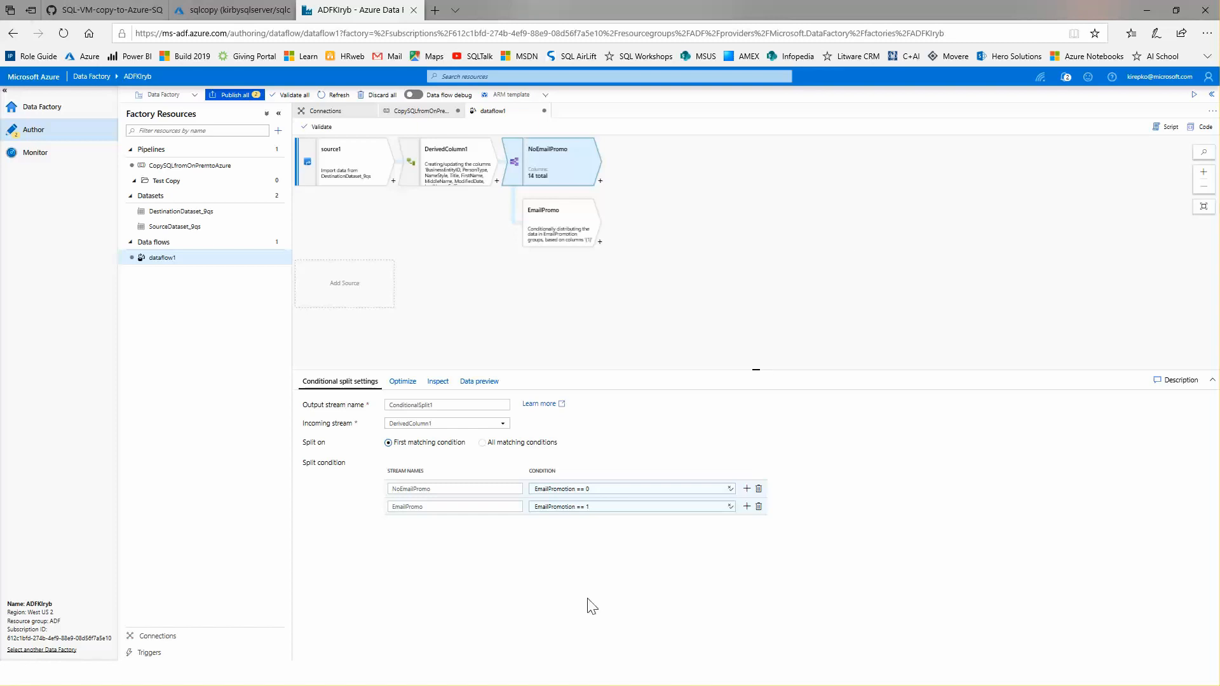
key("alt+Tab")
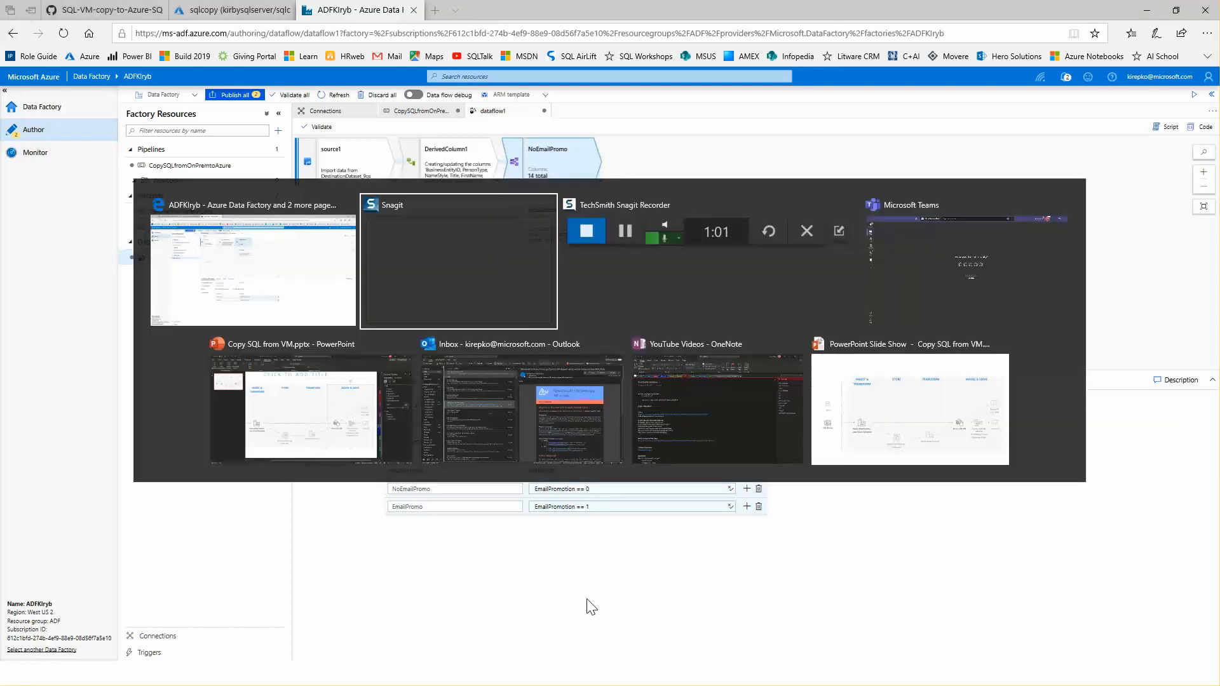
key("alt+Tab")
key("alt+Tab")
key("alt+Tab")
key("alt+Tab")
key("alt+Tab")
key("alt+Tab")
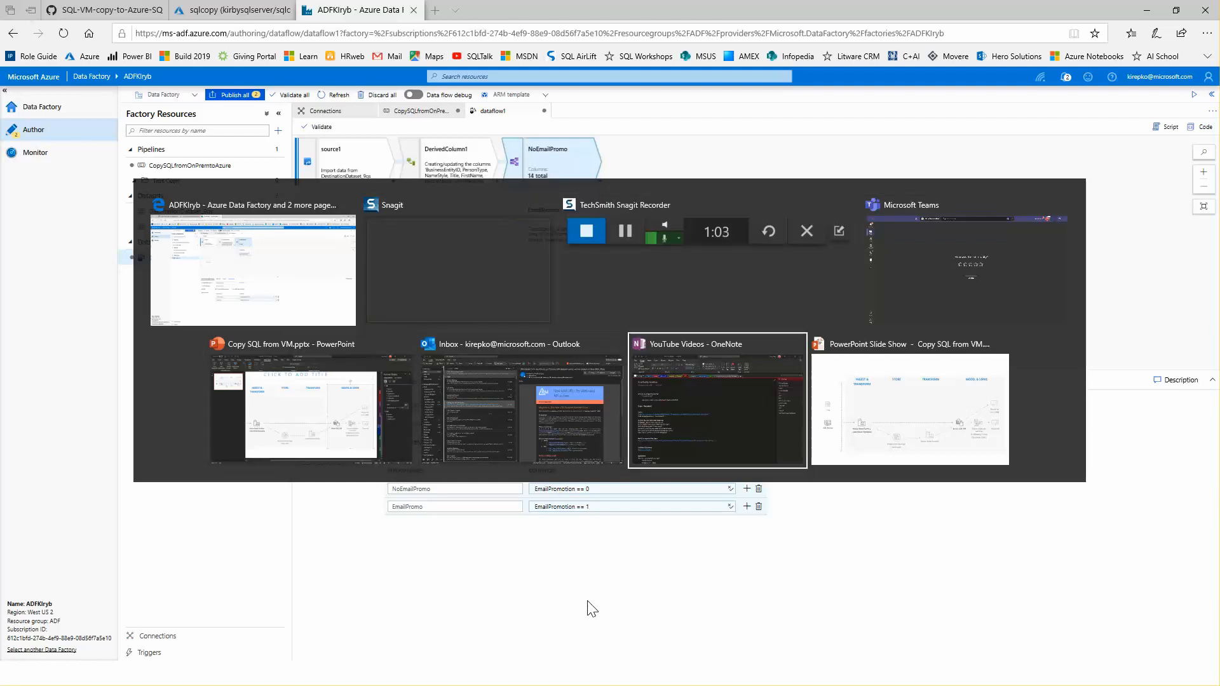